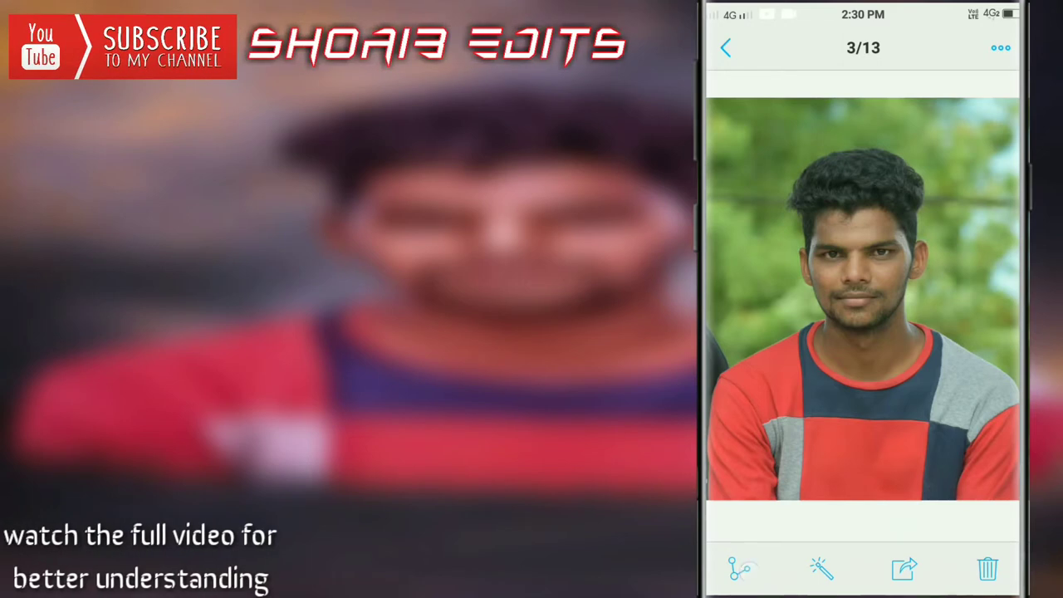
# Step: Share the portrait photo from Gallery to Snapseed for editing
pyautogui.click(903, 569)
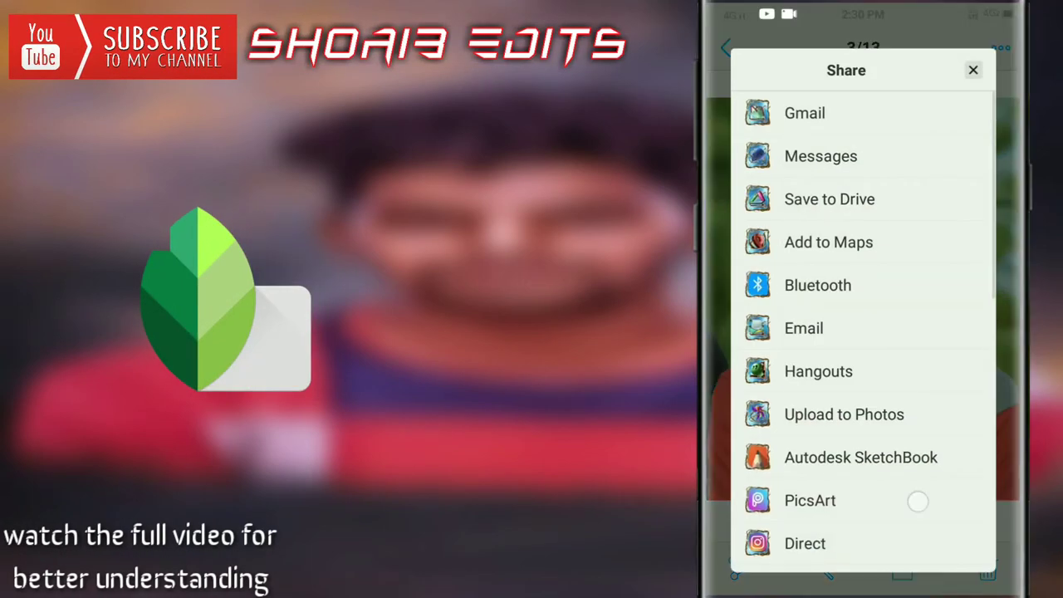
pyautogui.scroll(-5, 933, 474)
pyautogui.scroll(-5, 933, 473)
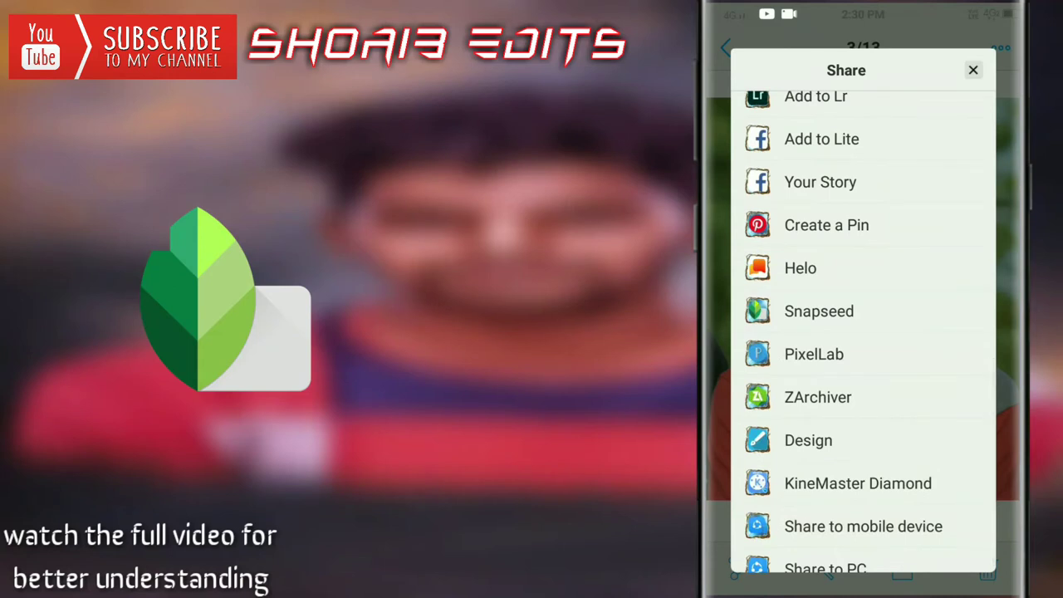
pyautogui.click(818, 310)
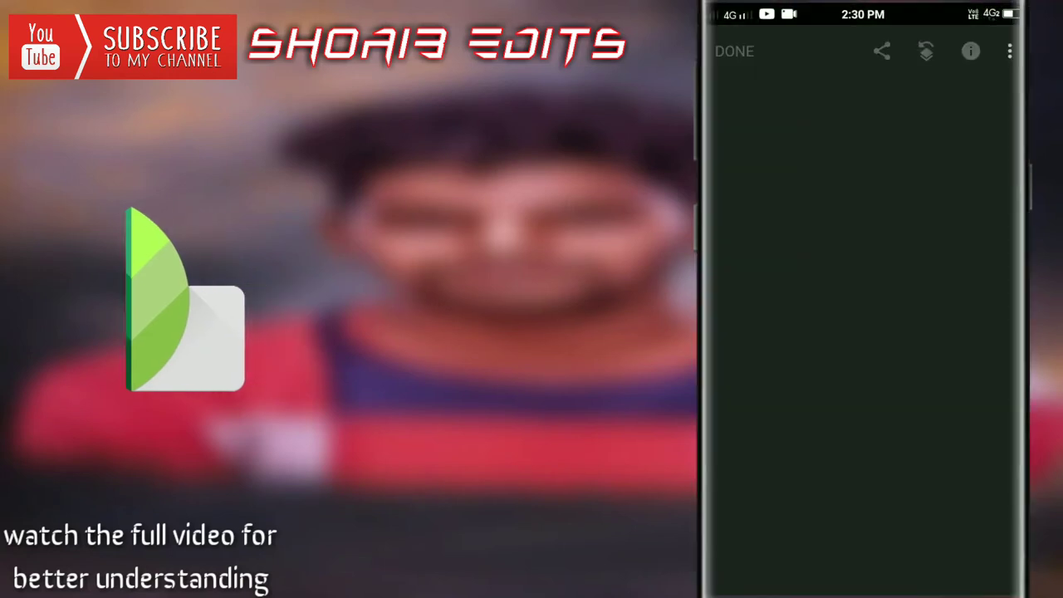
# Step: In Curves, add a midpoint and raise the RGB curve's midtones
pyautogui.click(967, 573)
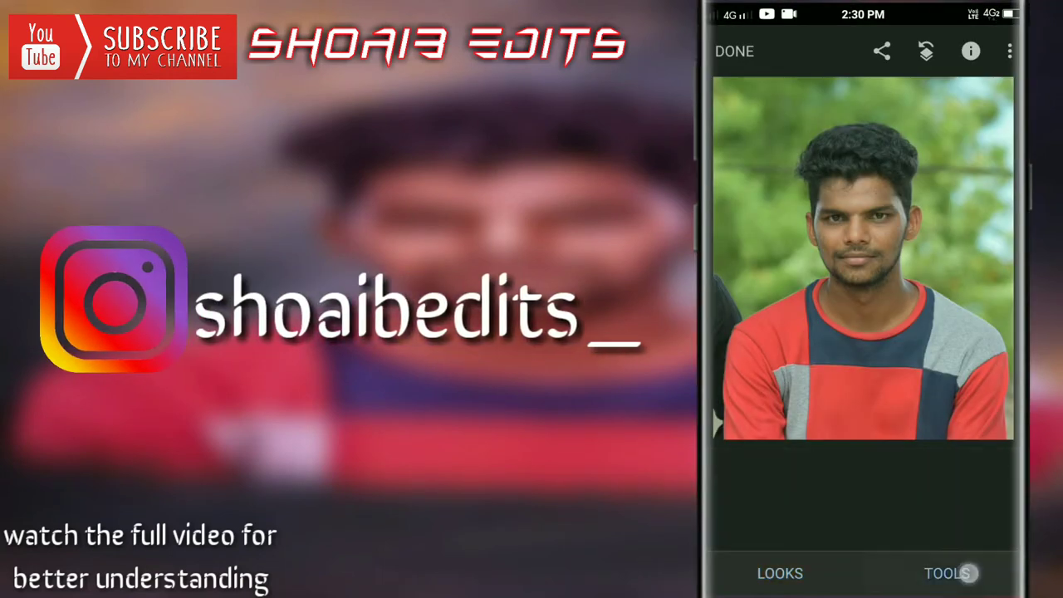
pyautogui.click(906, 227)
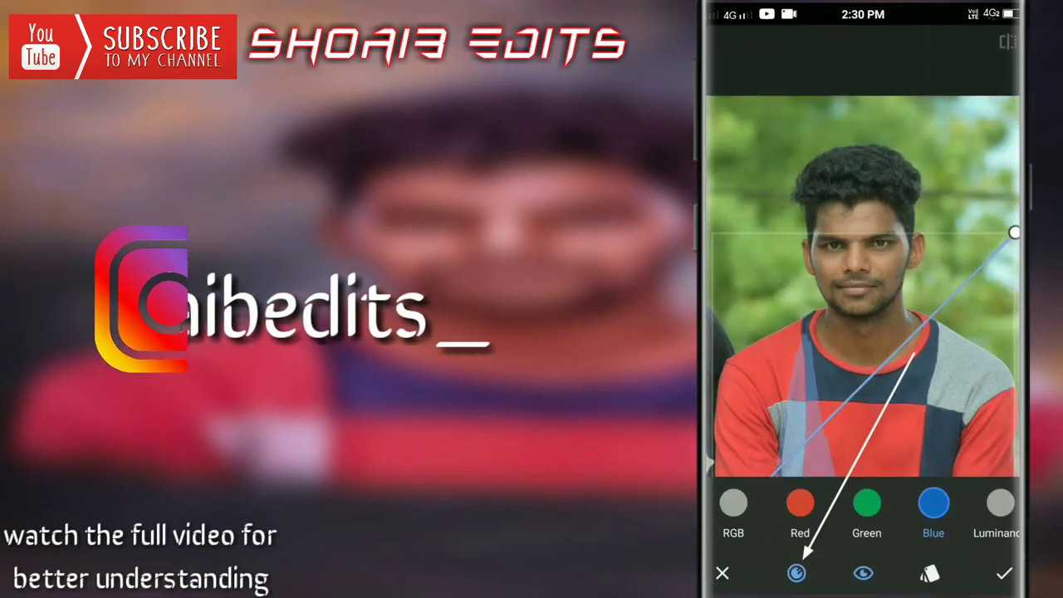
pyautogui.click(797, 573)
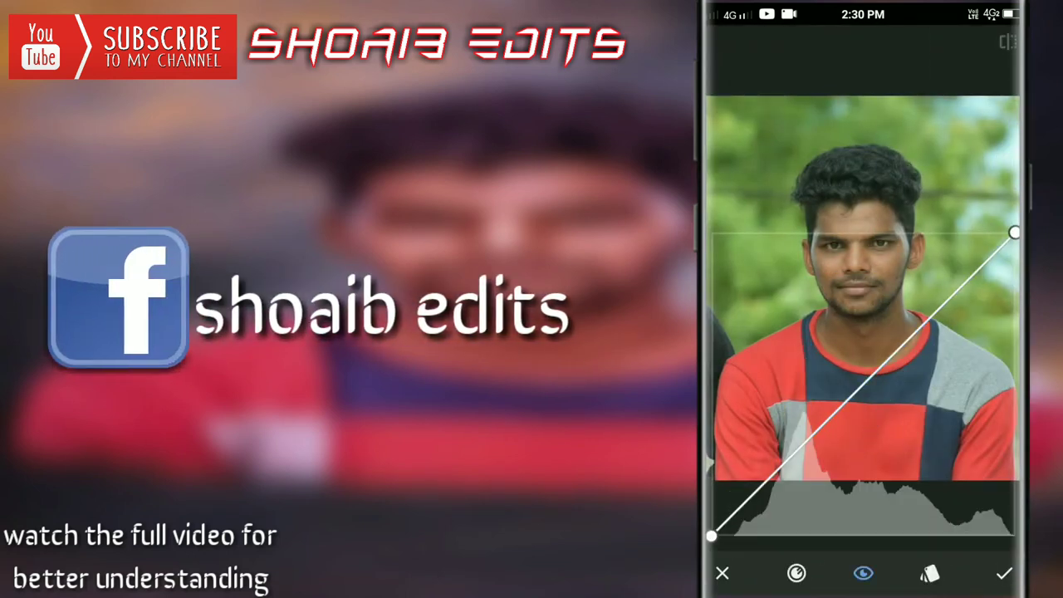
pyautogui.moveTo(847, 396); pyautogui.dragTo(847, 382)
# Step: Add midpoints to the Red and Green curves
pyautogui.click(797, 573)
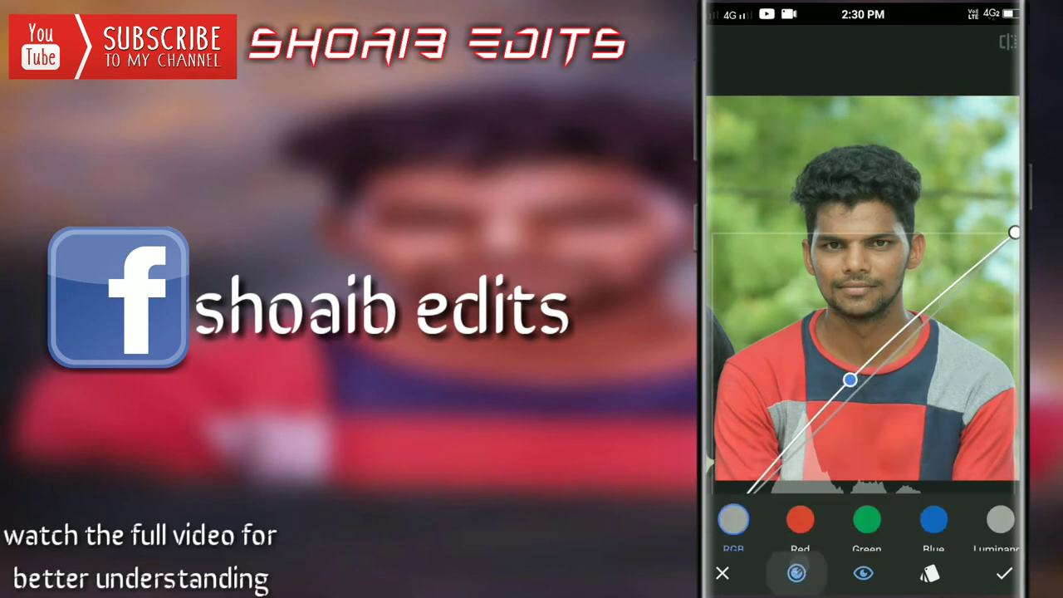
pyautogui.click(800, 508)
pyautogui.click(875, 356)
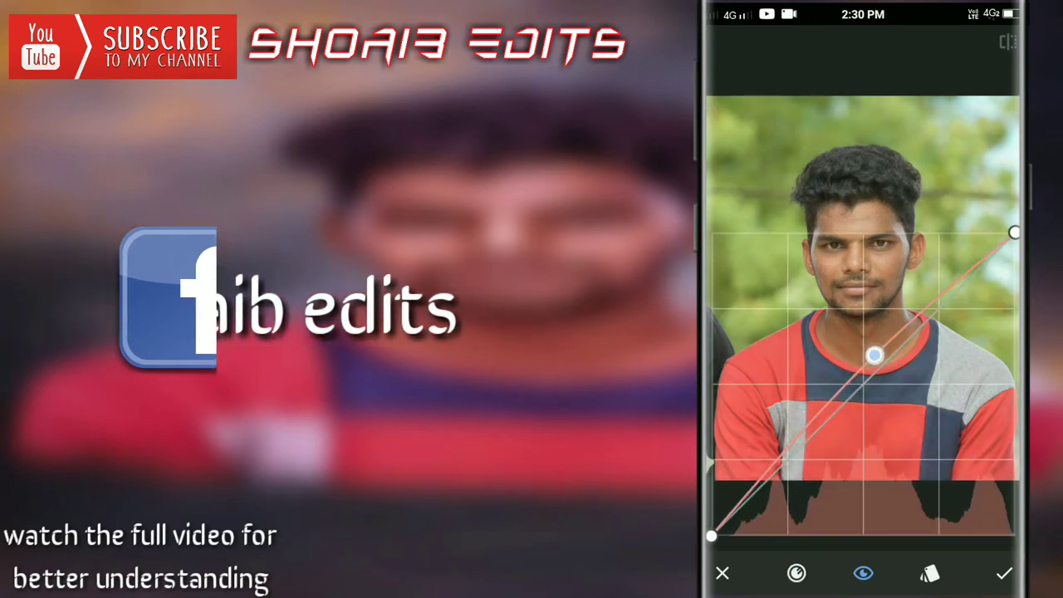
pyautogui.click(797, 573)
pyautogui.click(867, 505)
pyautogui.click(874, 374)
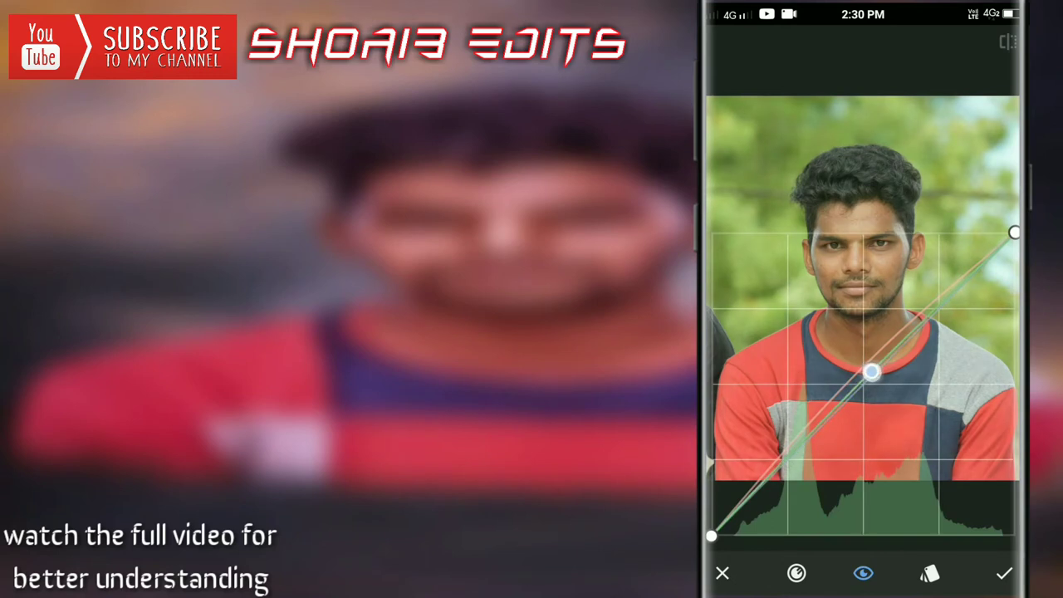
# Step: Add and slightly lift a Blue curve midpoint, then apply the curves
pyautogui.click(796, 573)
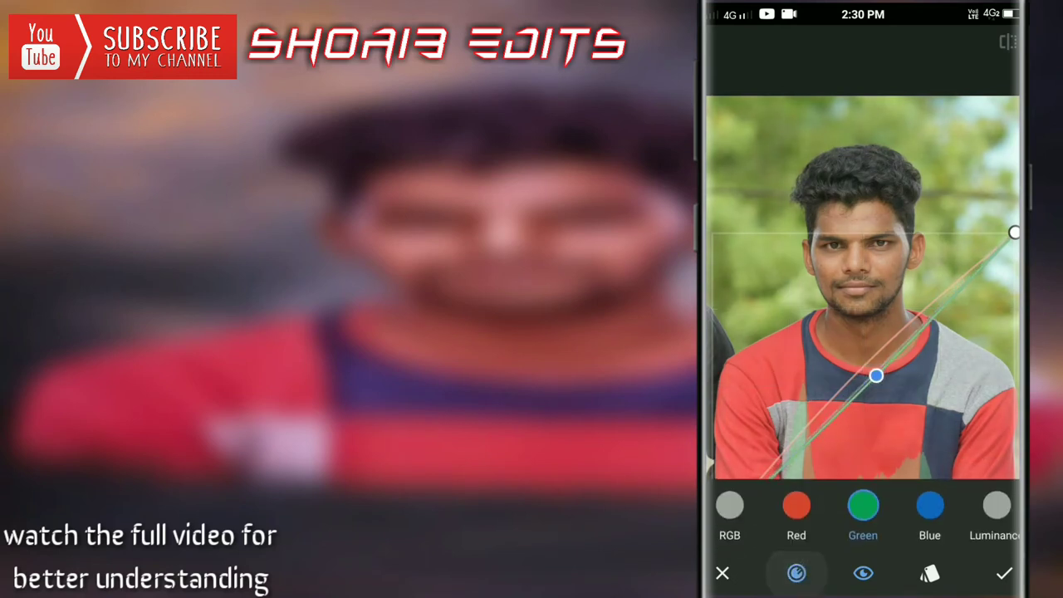
pyautogui.click(925, 509)
pyautogui.click(870, 376)
pyautogui.moveTo(871, 375); pyautogui.dragTo(872, 366)
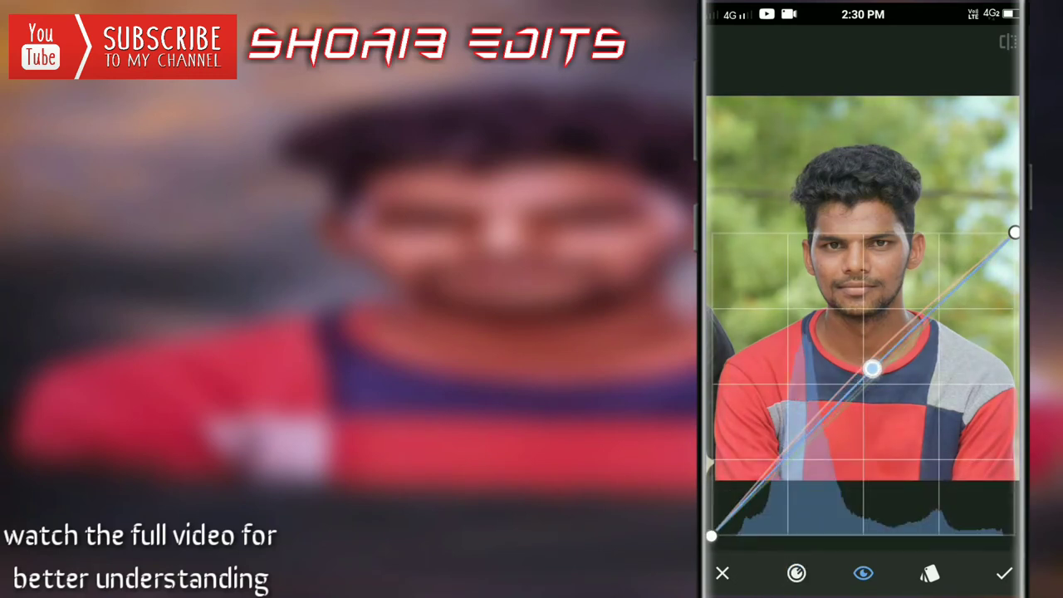
pyautogui.click(1004, 573)
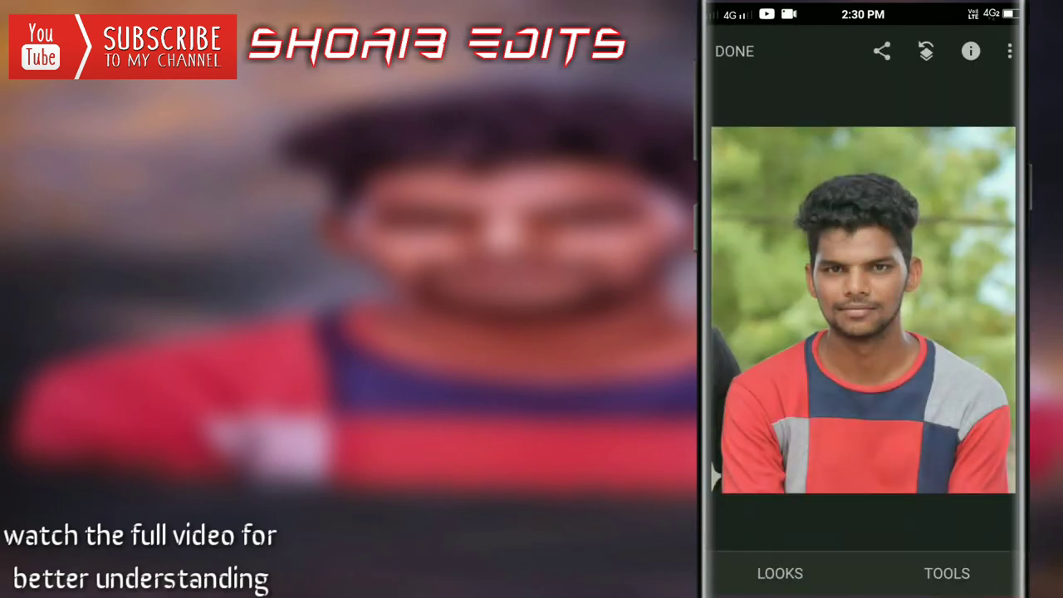
# Step: In Details, raise Structure to +100, increase Sharpening and apply
pyautogui.click(946, 573)
pyautogui.click(821, 237)
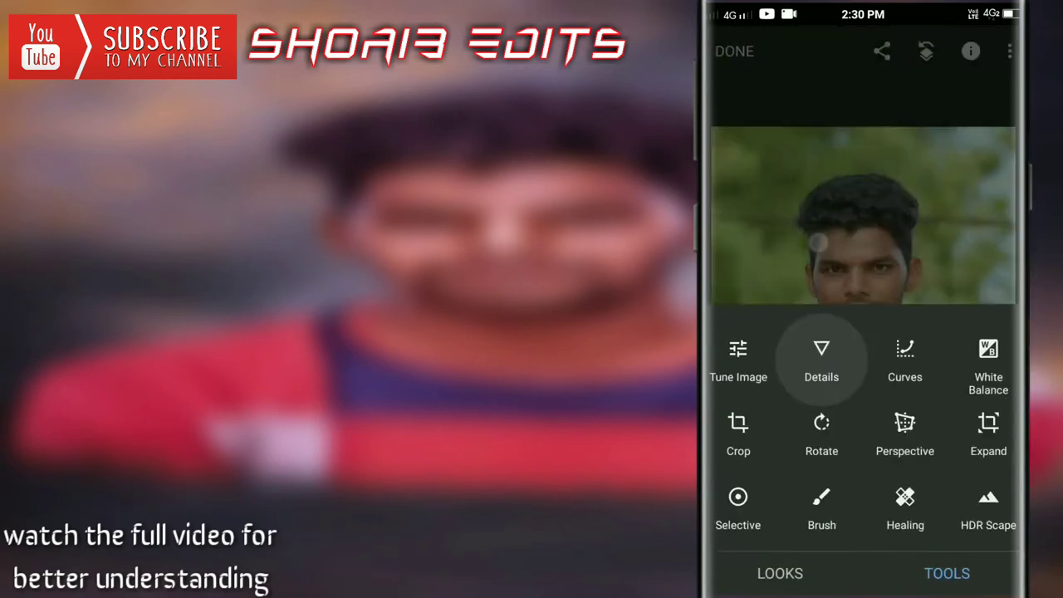
pyautogui.moveTo(854, 441)
pyautogui.mouseDown()
pyautogui.moveTo(932, 430)
pyautogui.moveTo(928, 459)
pyautogui.mouseUp()
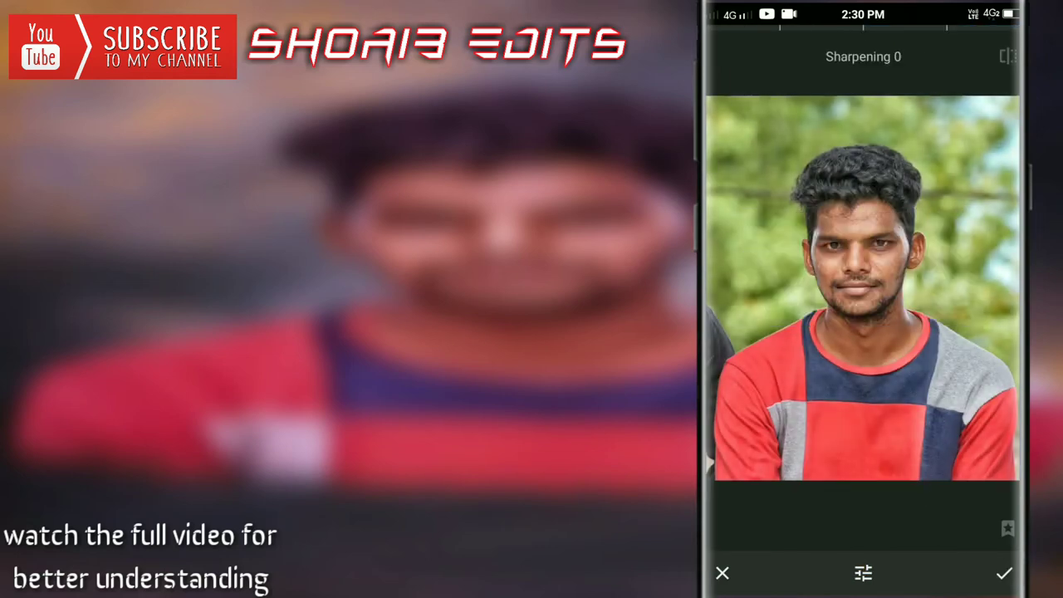
pyautogui.moveTo(883, 431); pyautogui.dragTo(988, 426)
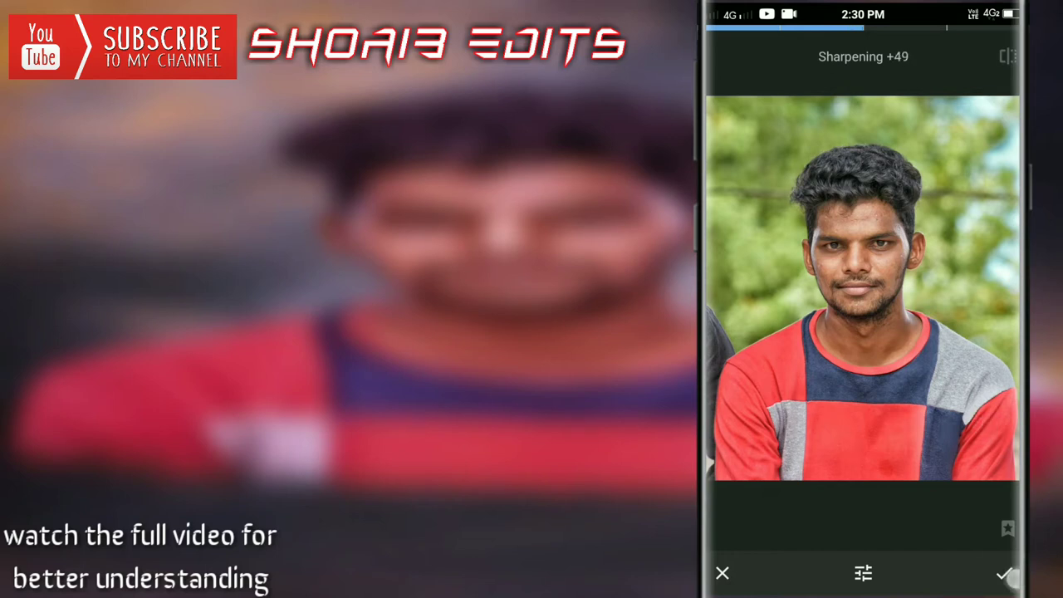
pyautogui.click(1005, 574)
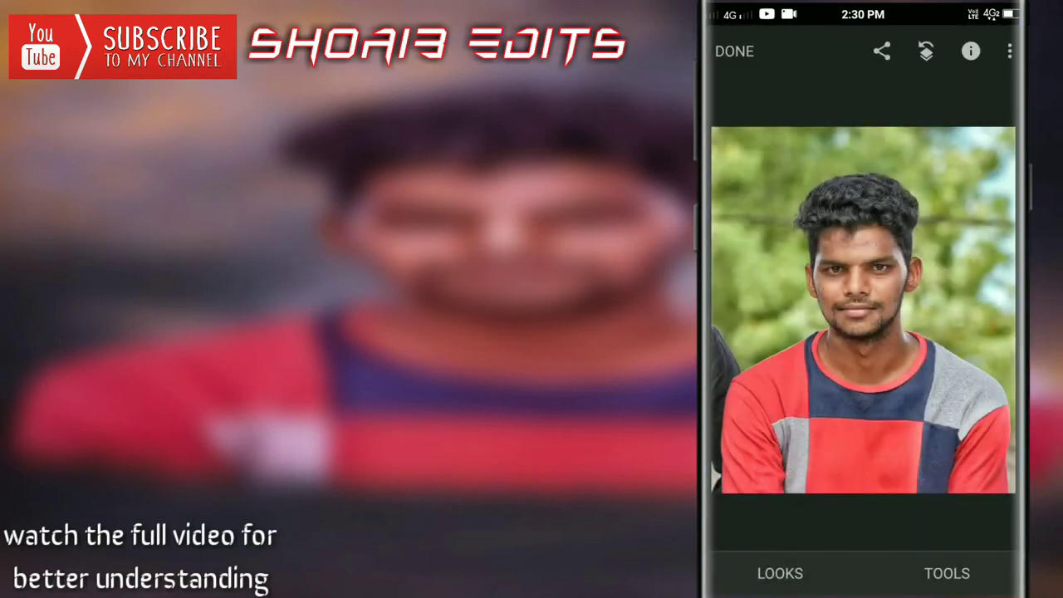
# Step: Reopen Curves and raise a midpoint on the Red curve
pyautogui.click(947, 573)
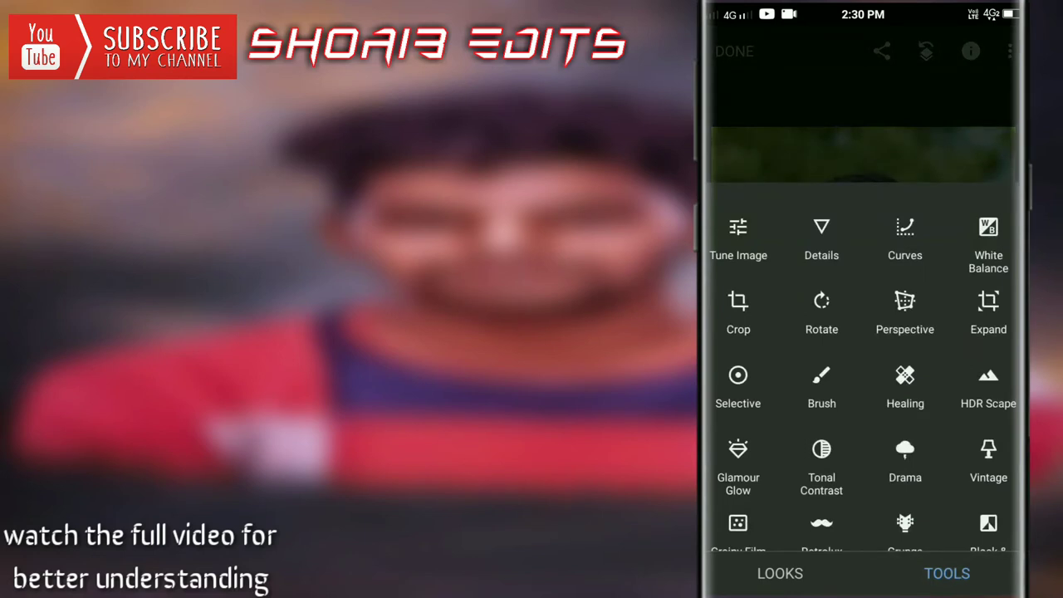
pyautogui.click(904, 233)
pyautogui.click(797, 573)
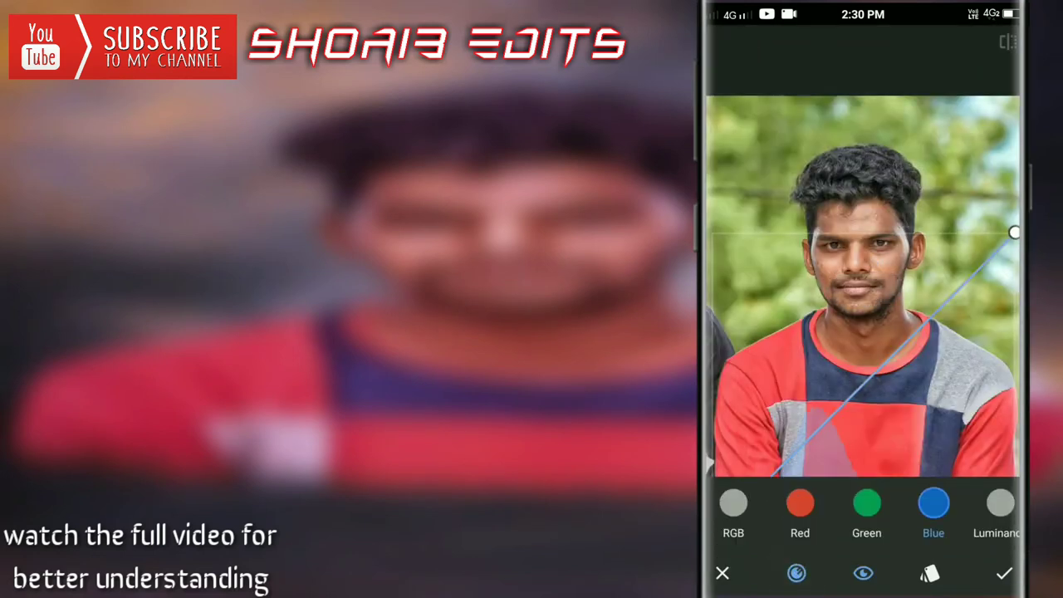
pyautogui.click(734, 504)
pyautogui.click(797, 573)
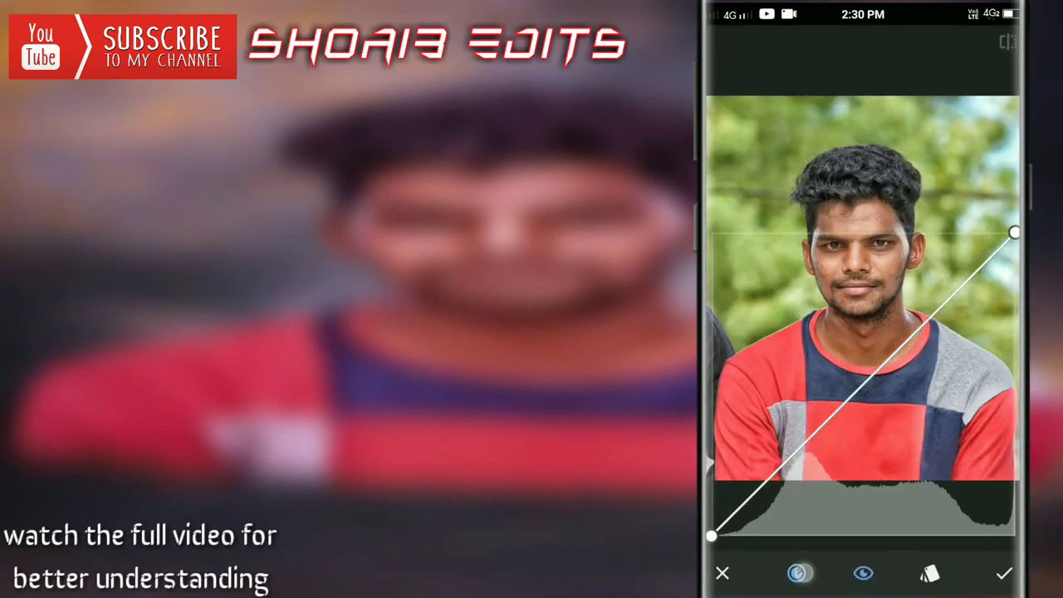
pyautogui.click(800, 503)
pyautogui.moveTo(868, 379)
pyautogui.mouseDown()
pyautogui.moveTo(868, 366)
pyautogui.moveTo(874, 388)
pyautogui.moveTo(874, 355)
pyautogui.mouseUp()
# Step: Check the Green and Blue curves and apply the second curves pass
pyautogui.click(797, 573)
pyautogui.click(868, 503)
pyautogui.click(796, 573)
pyautogui.click(928, 503)
pyautogui.click(1005, 573)
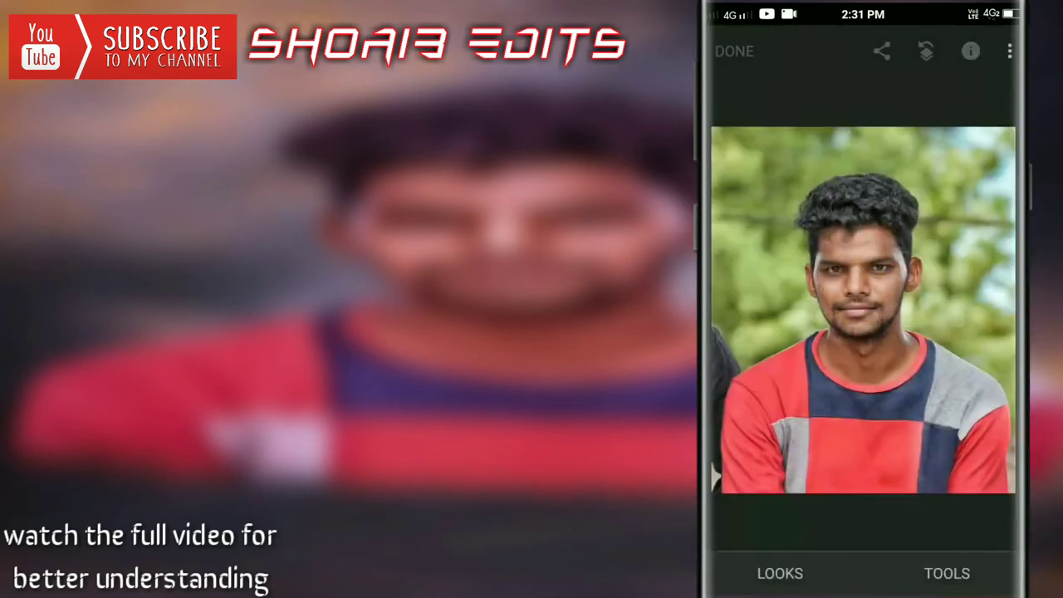
pyautogui.click(947, 573)
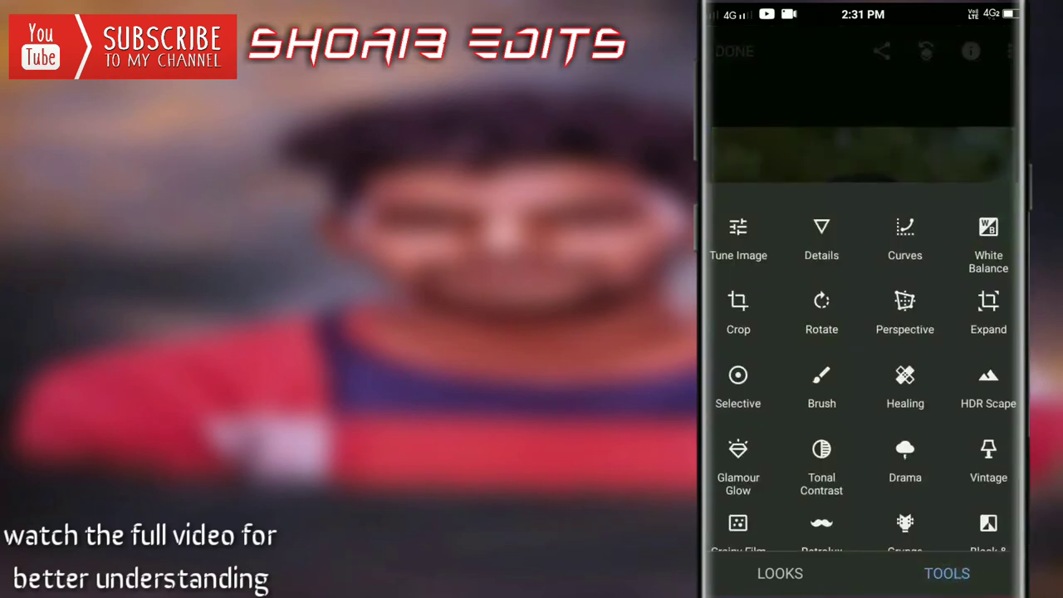
# Step: In Tune Image, raise Brightness to +16, add some Warmth, and apply
pyautogui.click(738, 236)
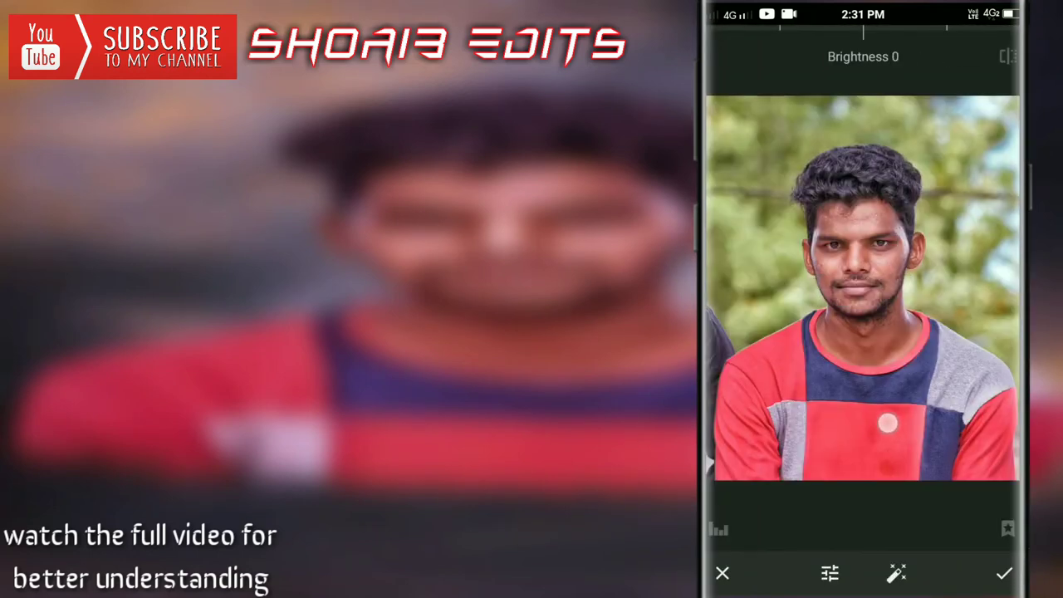
pyautogui.moveTo(868, 421)
pyautogui.mouseDown()
pyautogui.moveTo(889, 418)
pyautogui.moveTo(868, 428)
pyautogui.moveTo(905, 444)
pyautogui.moveTo(883, 424)
pyautogui.moveTo(907, 416)
pyautogui.moveTo(872, 426)
pyautogui.moveTo(906, 440)
pyautogui.moveTo(906, 419)
pyautogui.moveTo(876, 417)
pyautogui.moveTo(870, 429)
pyautogui.moveTo(894, 435)
pyautogui.moveTo(906, 408)
pyautogui.moveTo(869, 410)
pyautogui.moveTo(902, 408)
pyautogui.moveTo(879, 412)
pyautogui.moveTo(885, 439)
pyautogui.mouseUp()
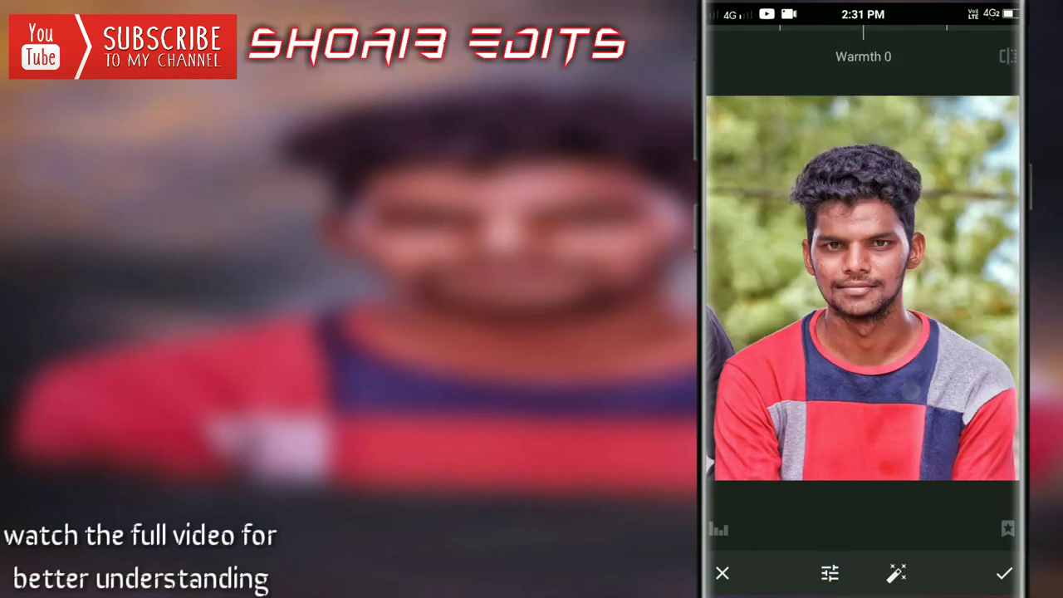
pyautogui.moveTo(864, 405); pyautogui.dragTo(880, 405)
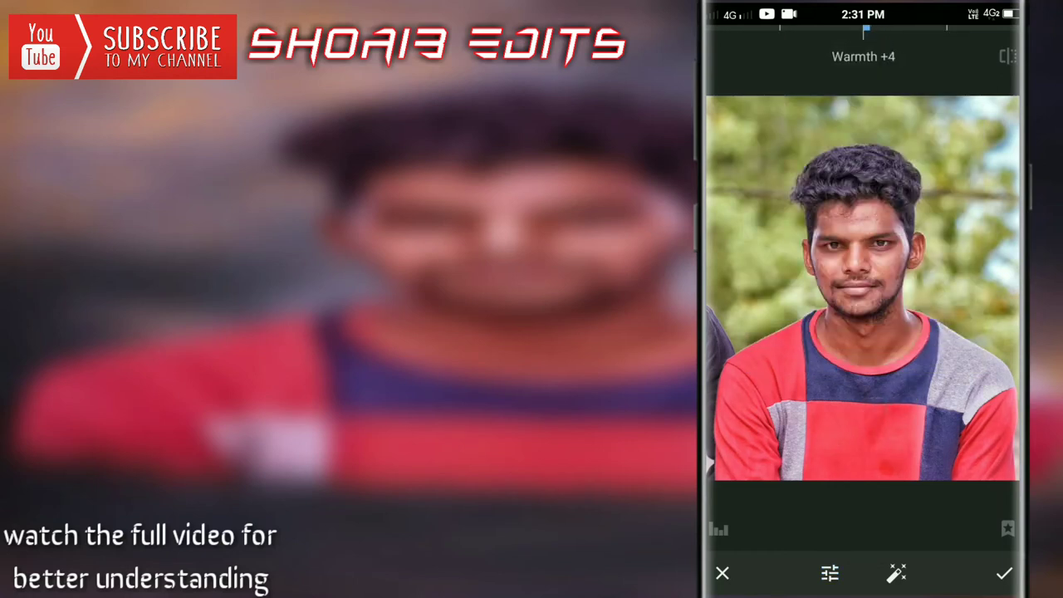
pyautogui.click(1004, 573)
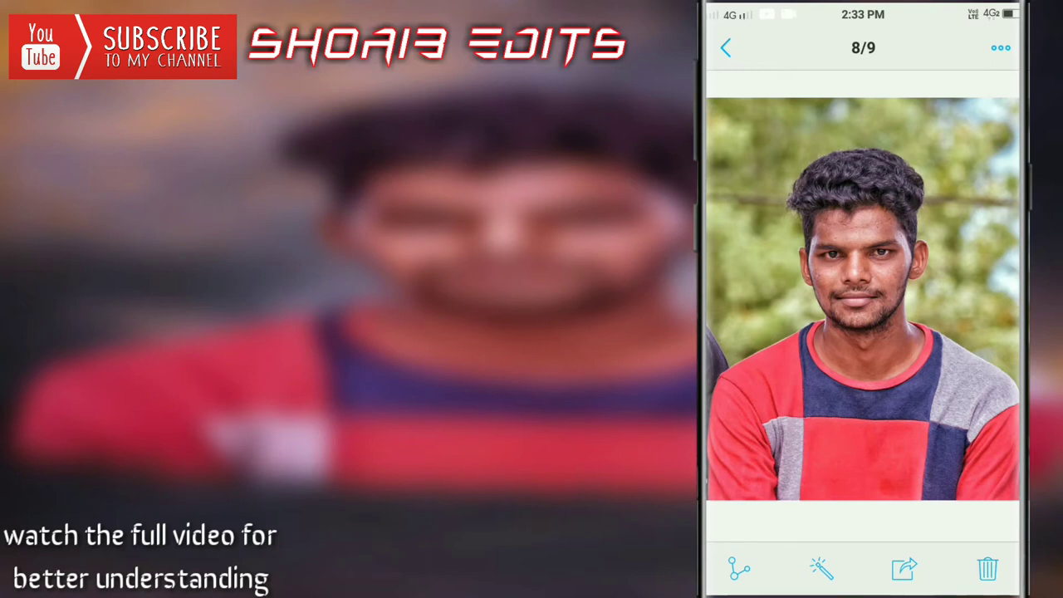
# Step: Send the edited portrait from Gallery to PicsArt and bring up its effects
pyautogui.click(903, 569)
pyautogui.scroll(-3, 908, 504)
pyautogui.click(864, 387)
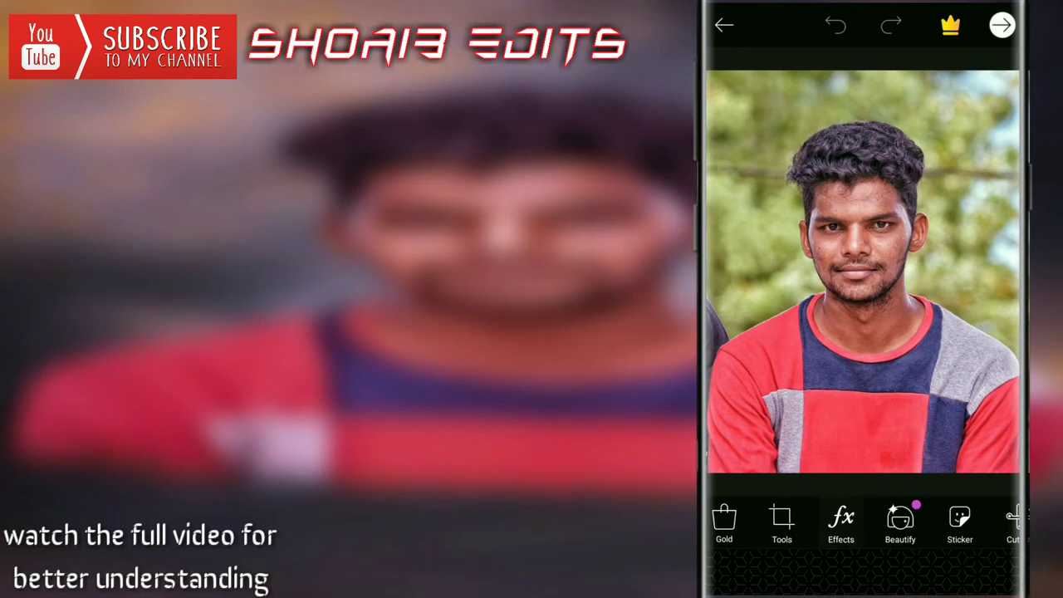
pyautogui.click(841, 524)
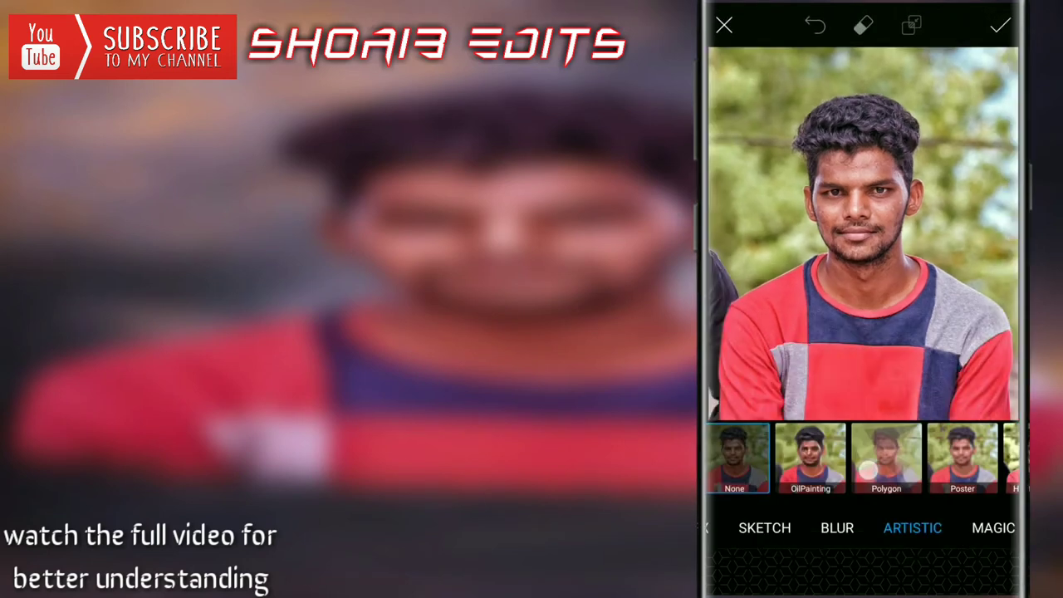
# Step: Apply the Sketcher 2 artistic effect with Fade set to about 60
pyautogui.moveTo(867, 470); pyautogui.dragTo(772, 470)
pyautogui.moveTo(890, 486); pyautogui.dragTo(797, 486)
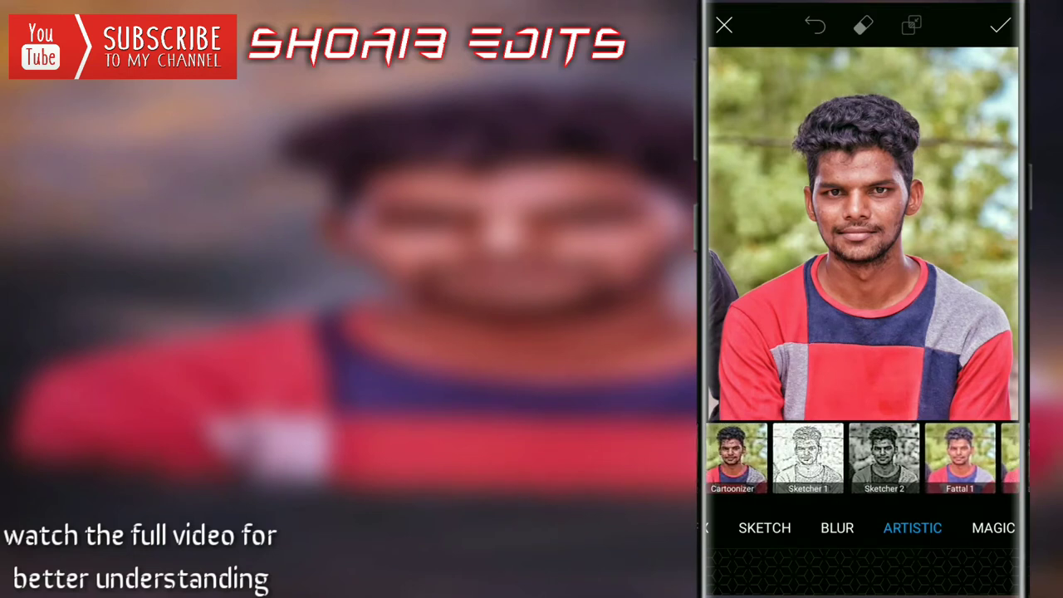
pyautogui.click(883, 457)
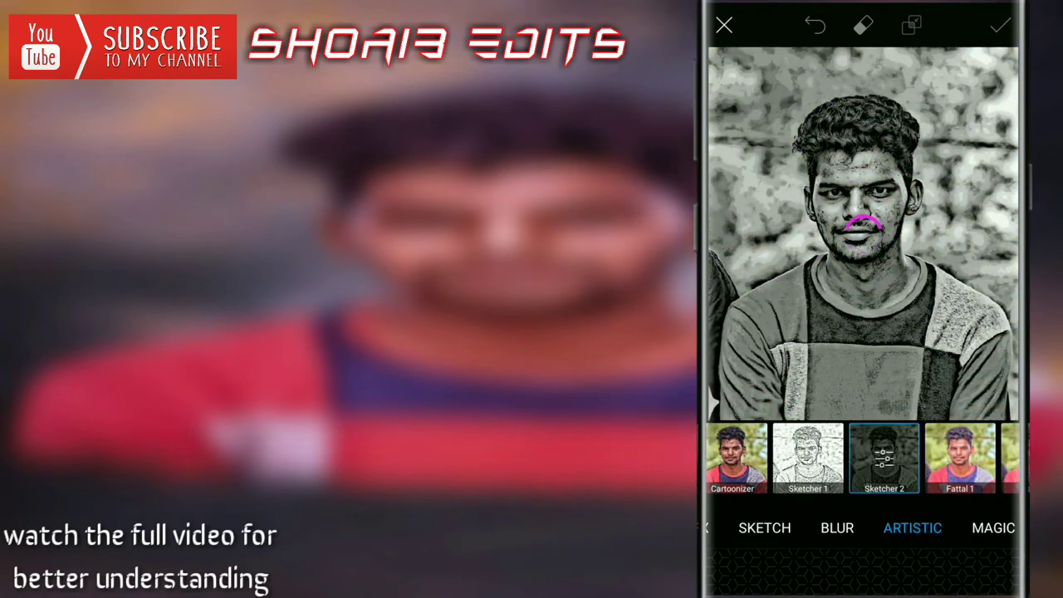
pyautogui.click(885, 457)
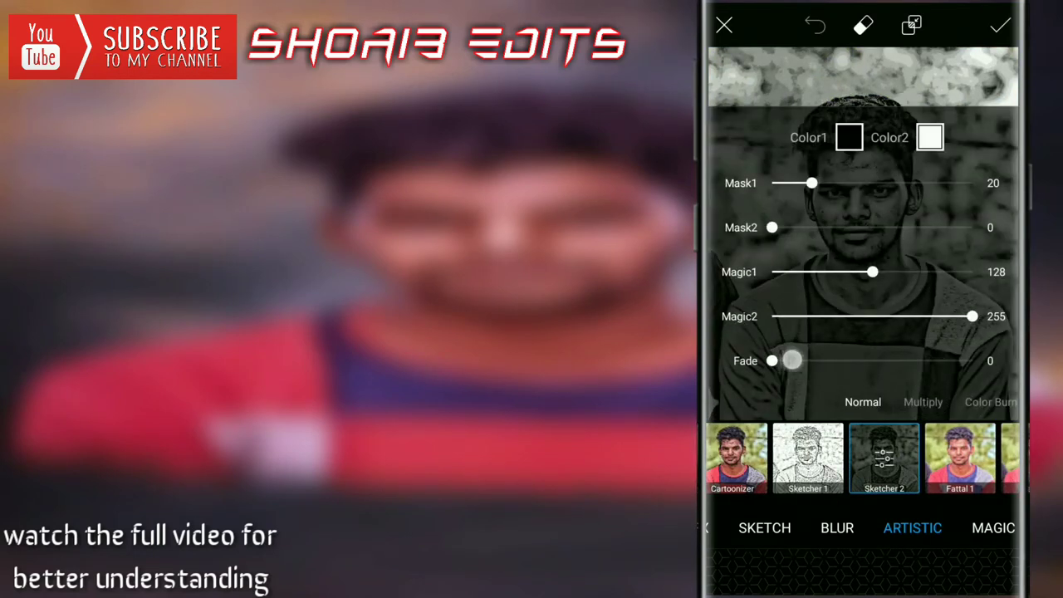
pyautogui.moveTo(793, 358); pyautogui.dragTo(882, 360)
pyautogui.moveTo(897, 405)
pyautogui.mouseDown()
pyautogui.moveTo(877, 411)
pyautogui.moveTo(892, 415)
pyautogui.mouseUp()
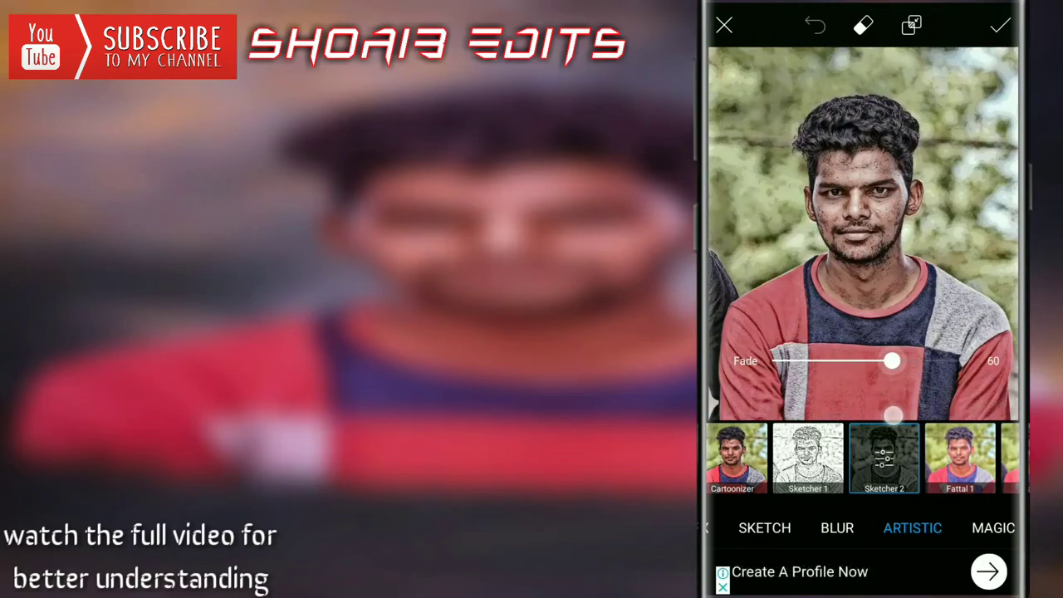
pyautogui.click(886, 457)
pyautogui.click(889, 460)
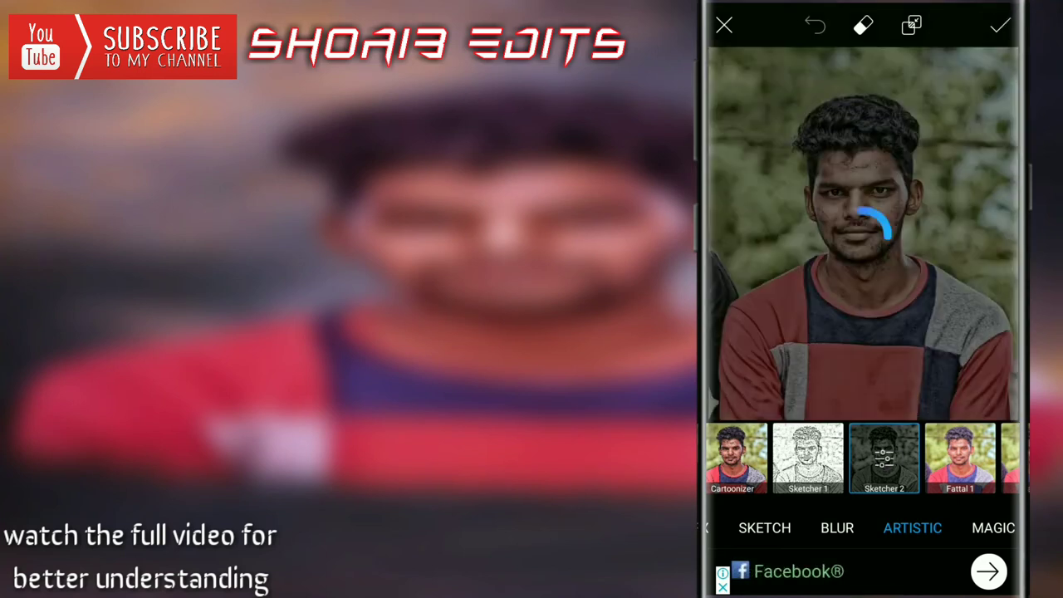
pyautogui.click(1000, 25)
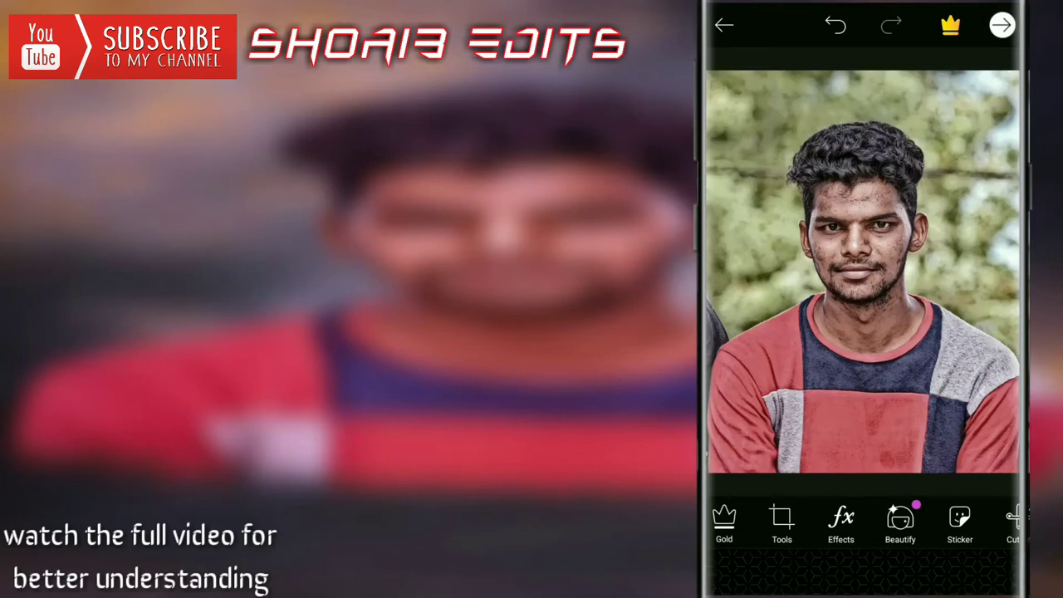
# Step: Save the Sketcher 2 portrait from PicsArt to the phone gallery
pyautogui.click(1002, 25)
pyautogui.click(782, 520)
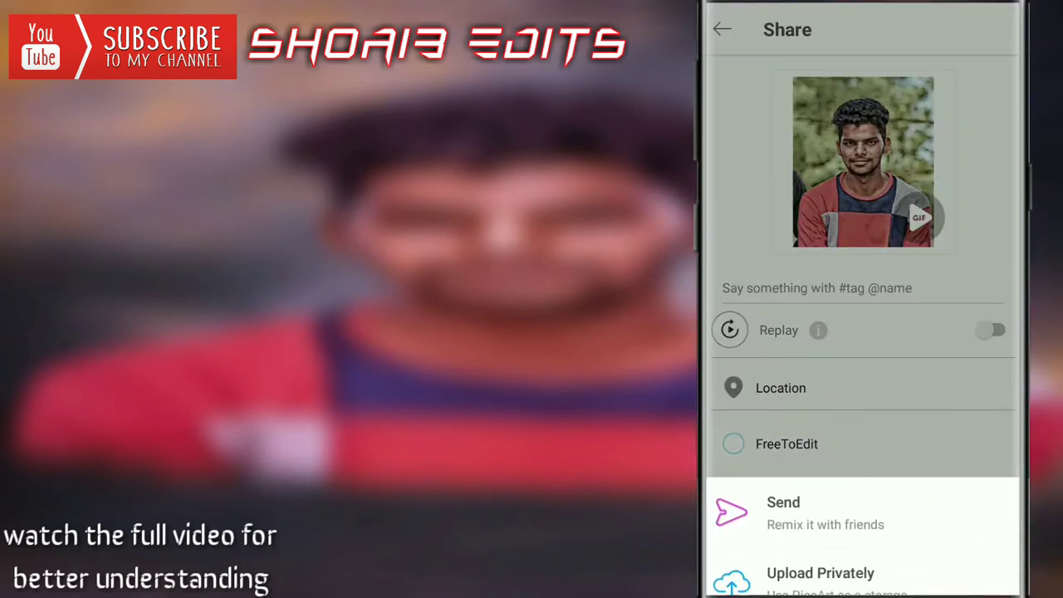
pyautogui.click(782, 559)
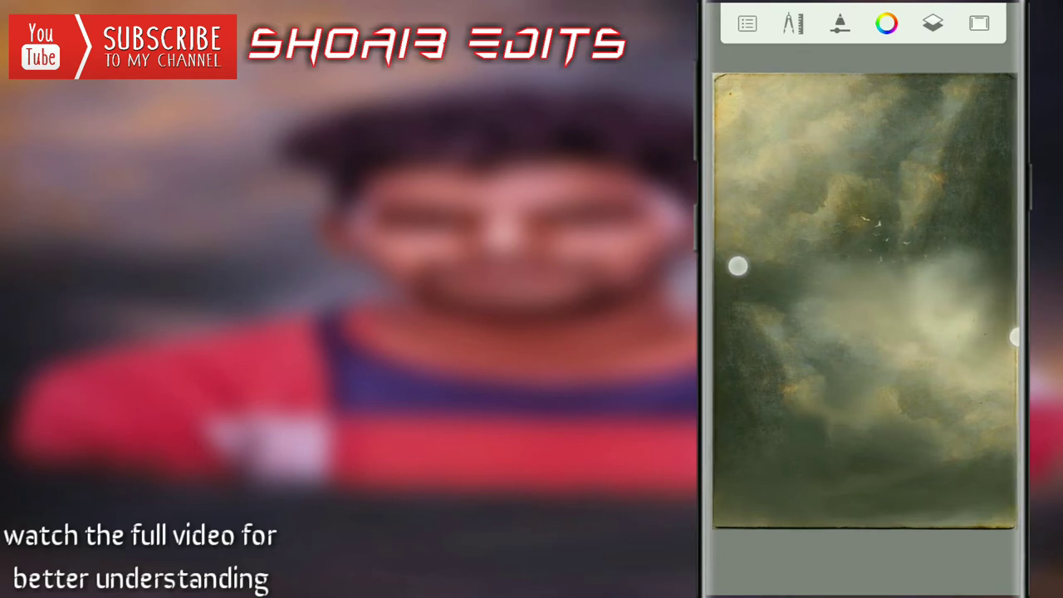
# Step: Import the recent cut-out portrait and position it over the cloudy background at about 101%
pyautogui.scroll(-2, 864, 299)
pyautogui.click(793, 23)
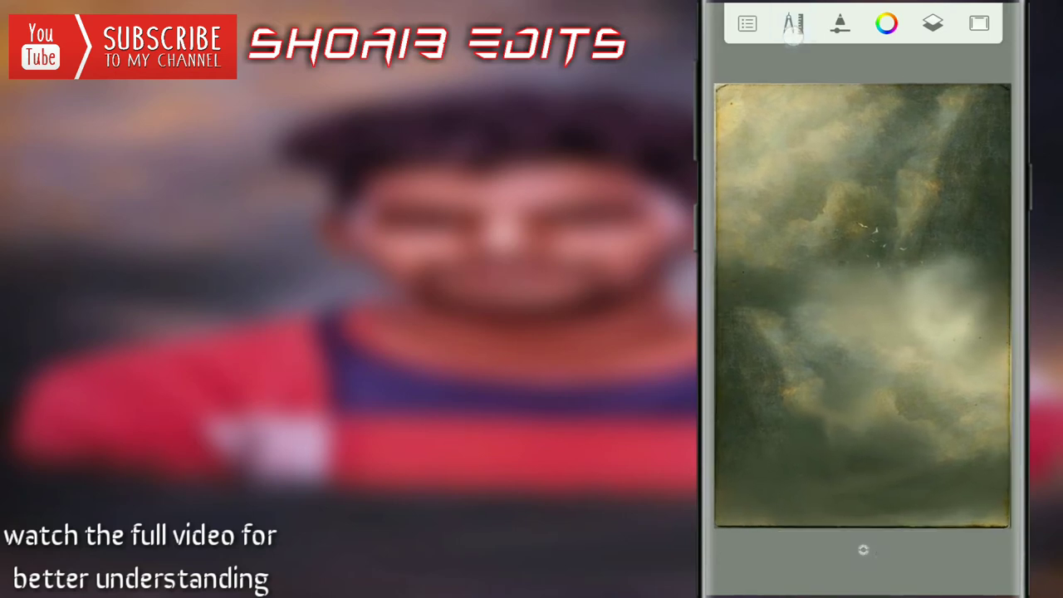
pyautogui.click(860, 205)
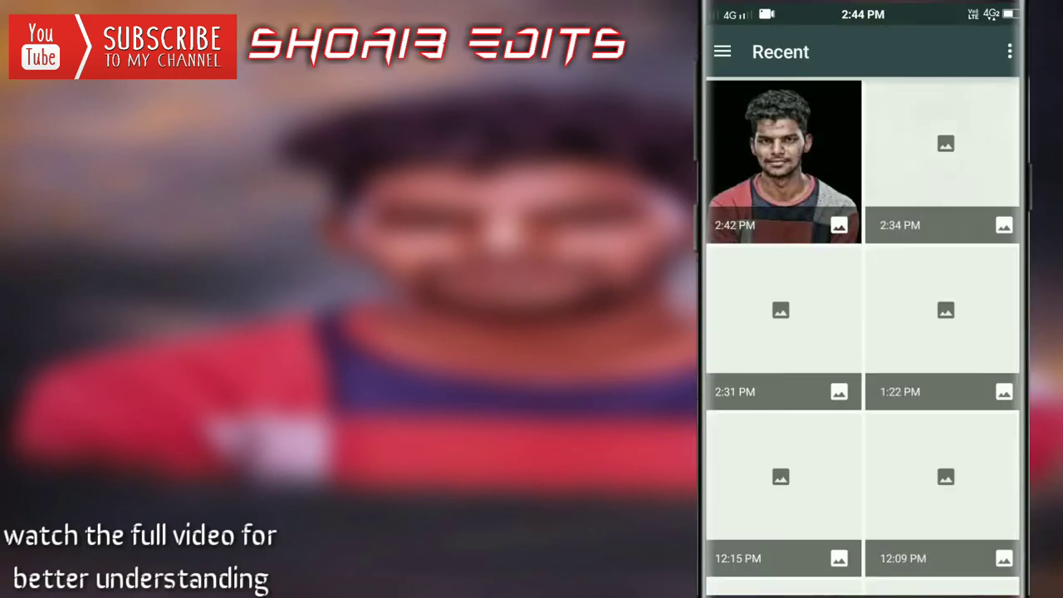
pyautogui.click(781, 157)
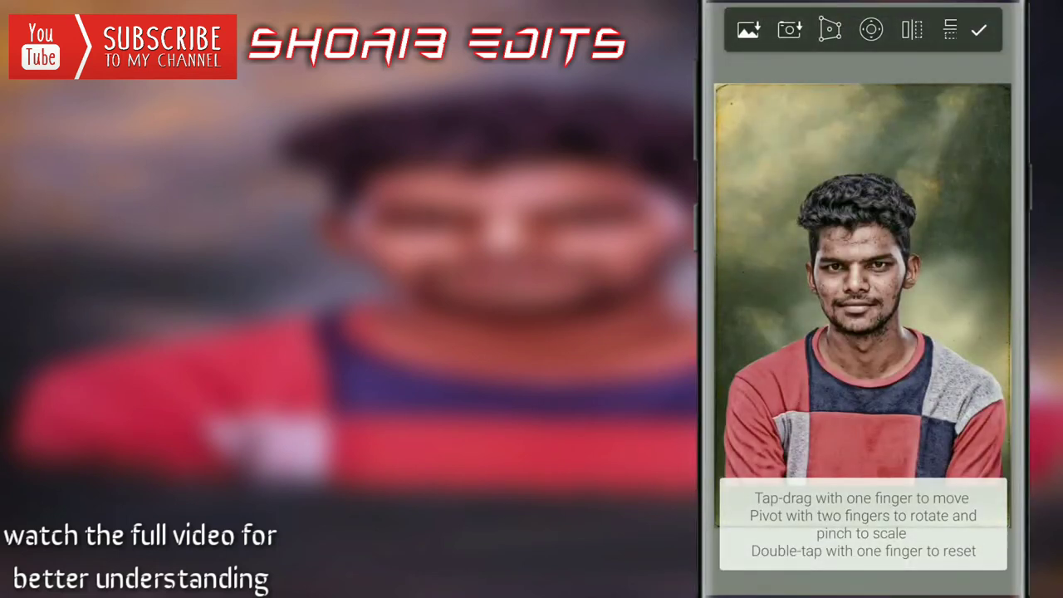
pyautogui.moveTo(731, 268); pyautogui.dragTo(728, 254)
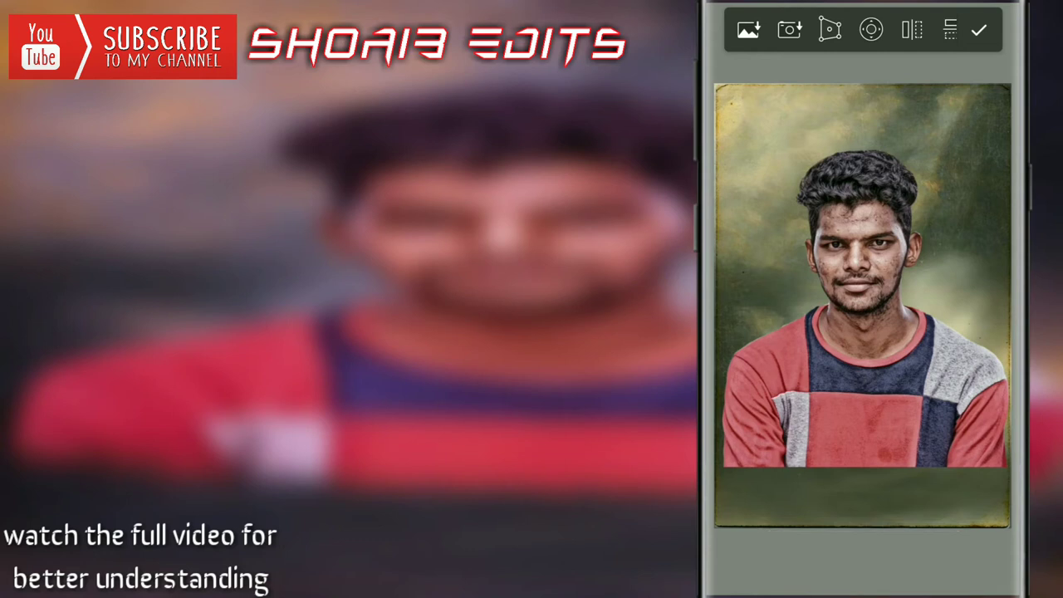
pyautogui.click(979, 30)
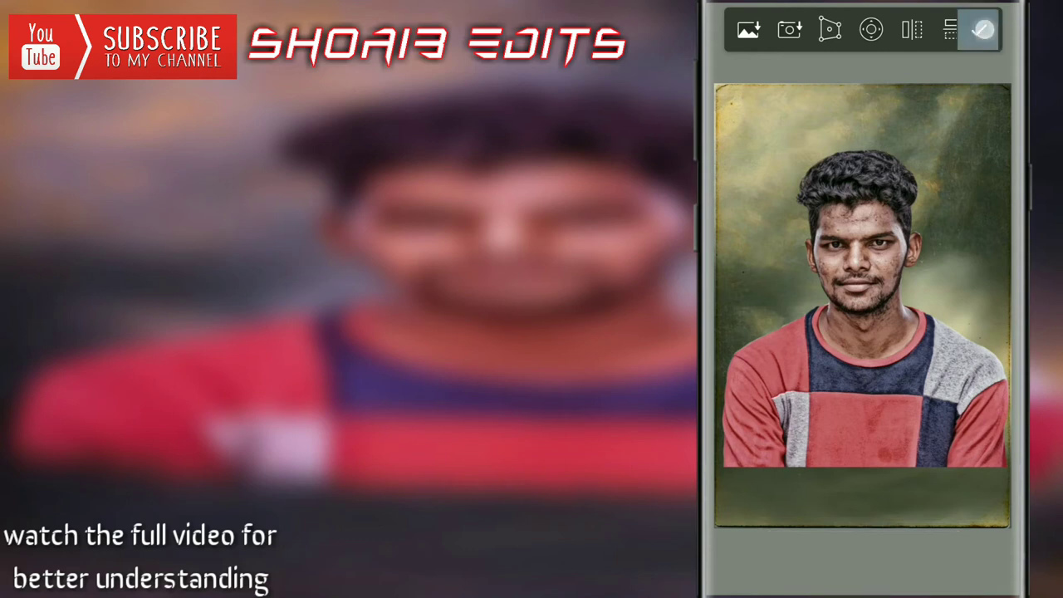
pyautogui.click(864, 554)
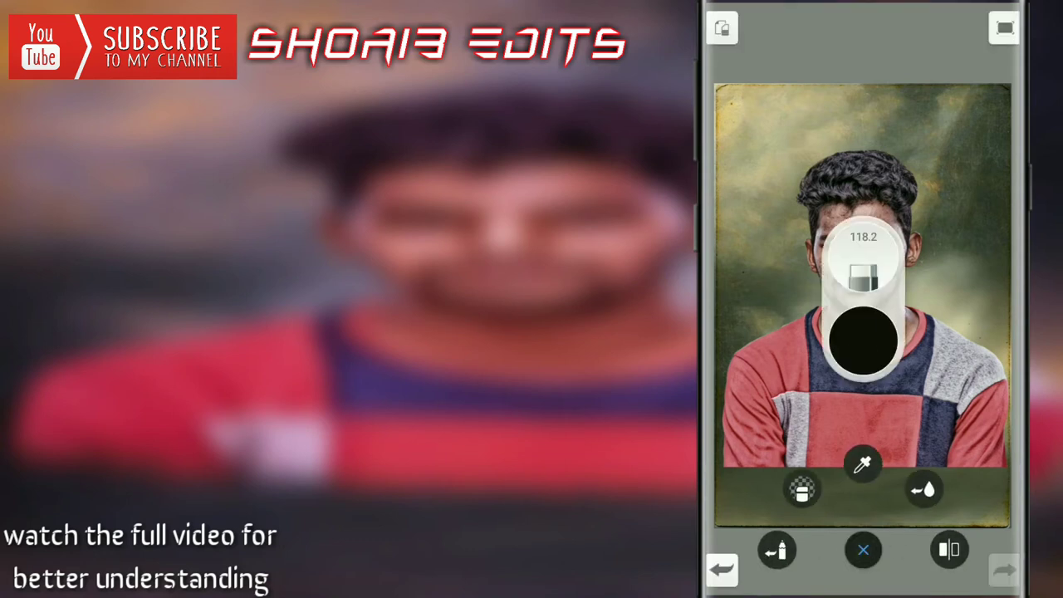
# Step: Sample a skin tone from the portrait's face as the painting colour
pyautogui.click(864, 337)
pyautogui.click(961, 78)
pyautogui.moveTo(864, 251)
pyautogui.mouseDown()
pyautogui.moveTo(842, 213)
pyautogui.moveTo(840, 223)
pyautogui.mouseUp()
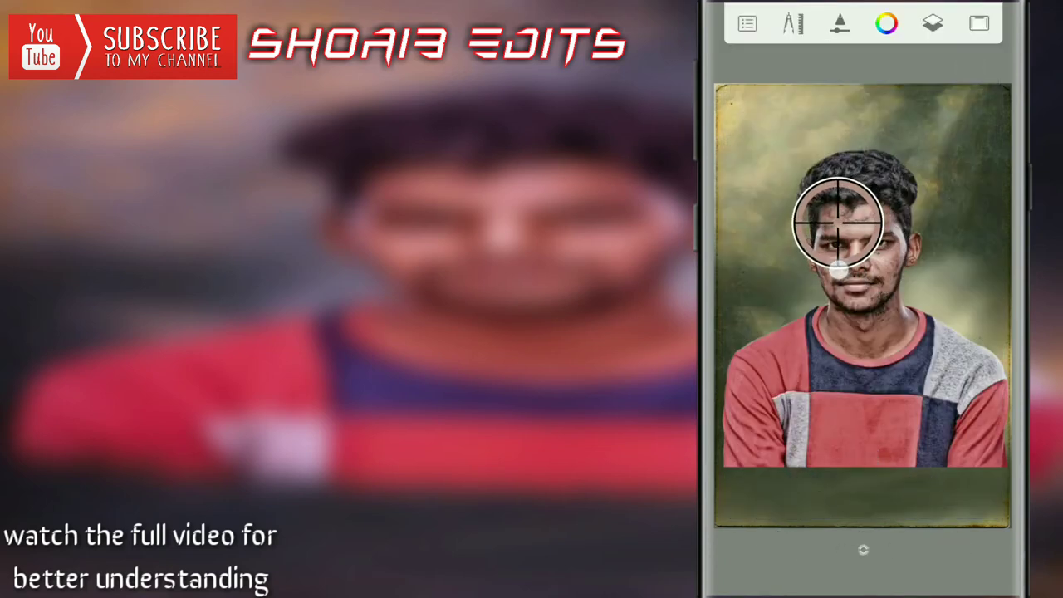
pyautogui.moveTo(838, 268); pyautogui.dragTo(837, 270)
pyautogui.click(863, 550)
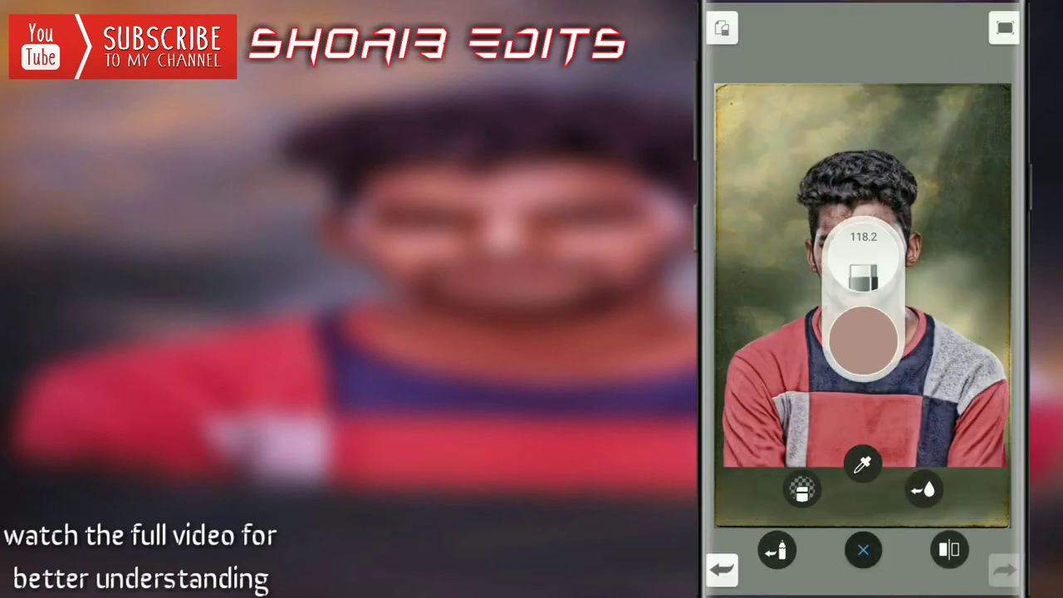
# Step: Choose a smudge brush (size 7.9) from the Brush Library's Smudge section
pyautogui.click(777, 550)
pyautogui.scroll(-5, 863, 332)
pyautogui.scroll(-5, 864, 332)
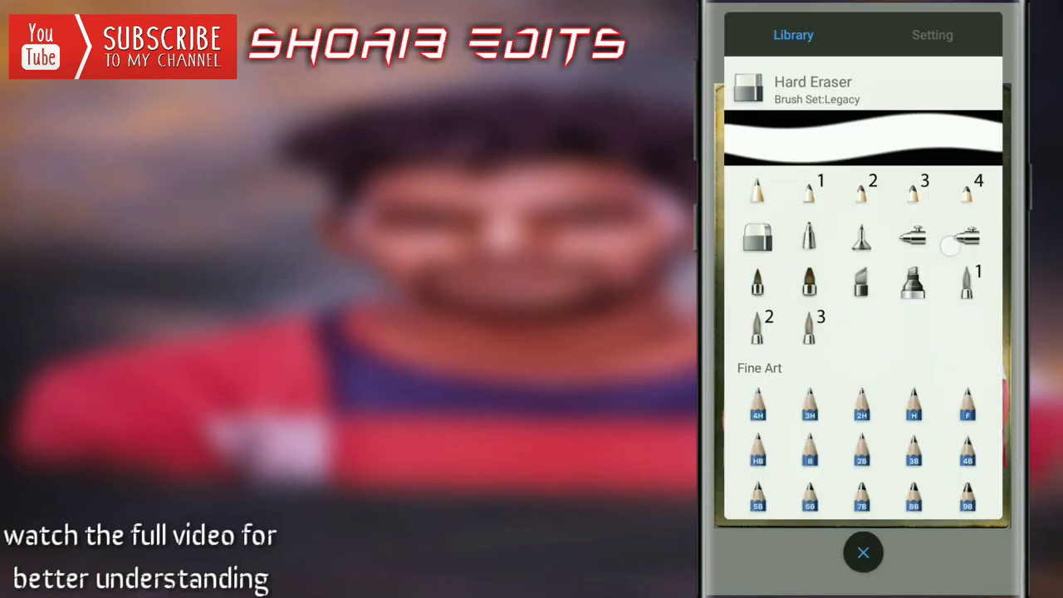
pyautogui.scroll(-1, 943, 199)
pyautogui.scroll(-5, 943, 199)
pyautogui.scroll(-5, 943, 199)
pyautogui.scroll(-5, 944, 252)
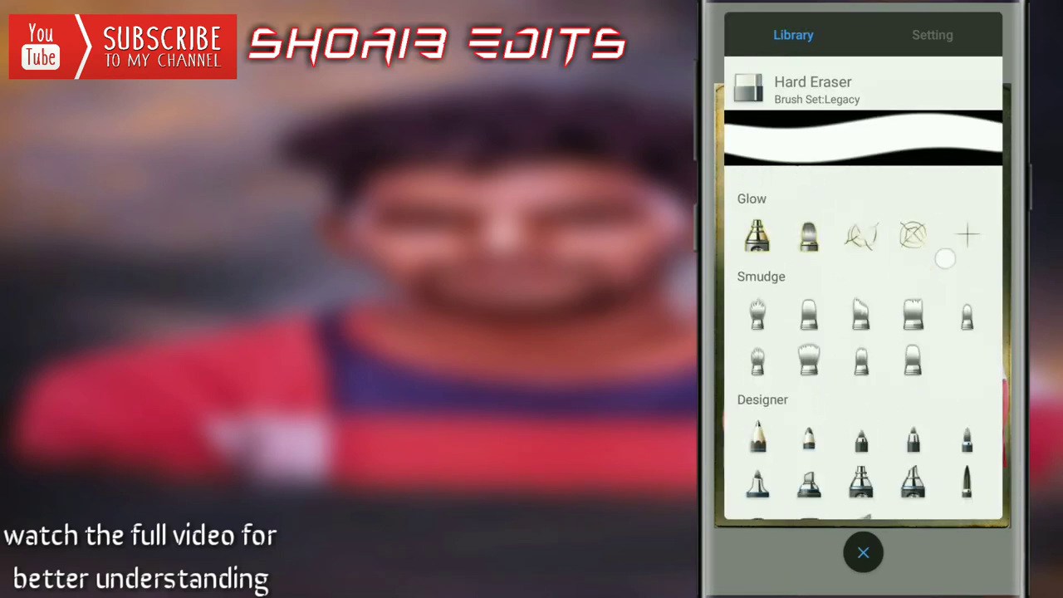
pyautogui.scroll(-3, 944, 252)
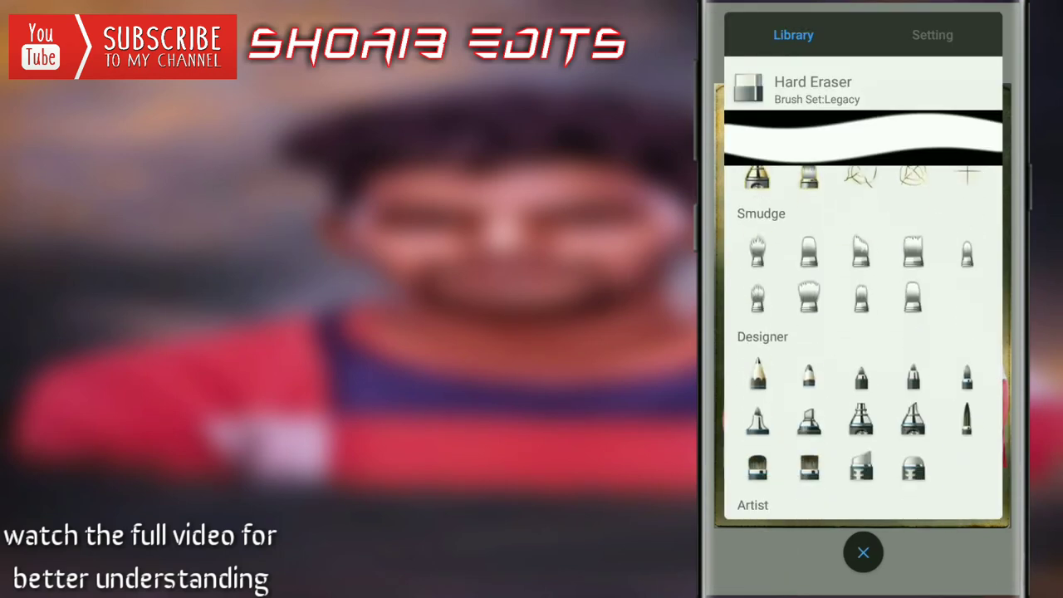
pyautogui.click(814, 297)
pyautogui.click(863, 550)
pyautogui.scroll(3, 864, 291)
# Step: Set the smudge brush flow to 2% and size to just under 10
pyautogui.click(863, 550)
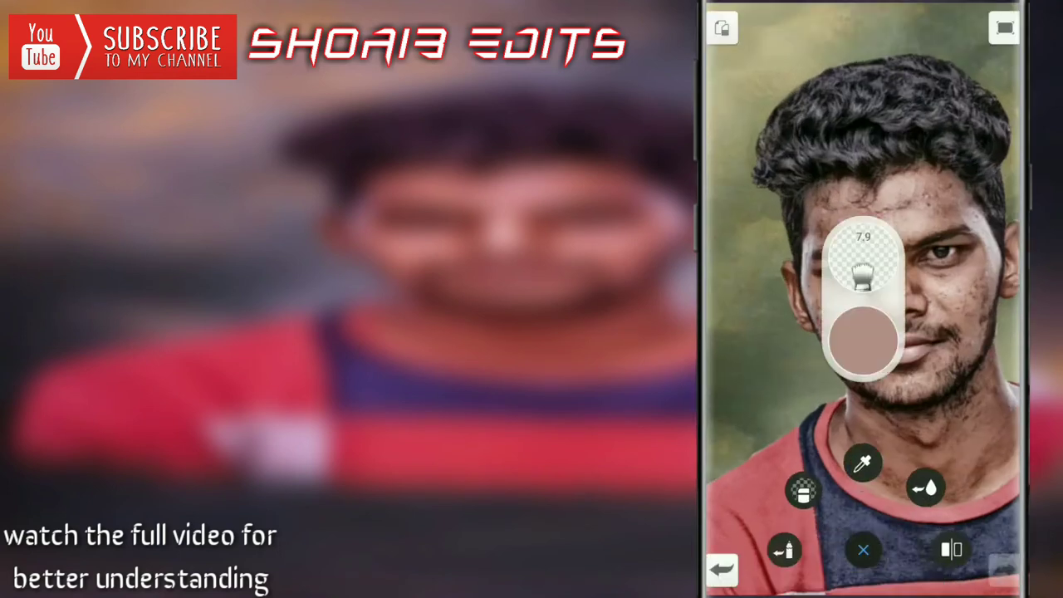
pyautogui.moveTo(861, 382); pyautogui.dragTo(856, 347)
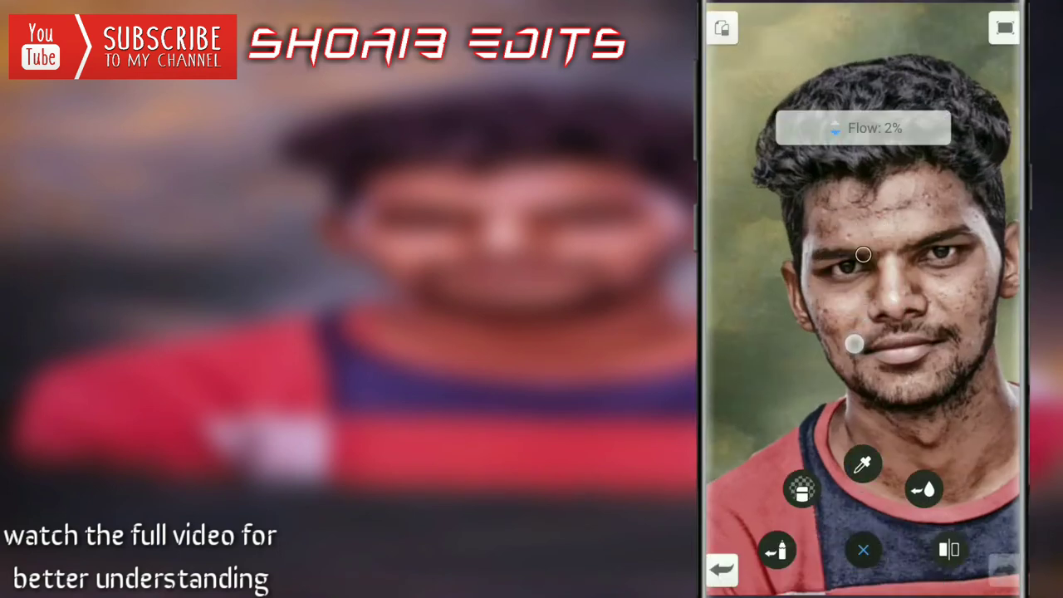
pyautogui.scroll(5, 864, 291)
pyautogui.moveTo(864, 316); pyautogui.dragTo(939, 261)
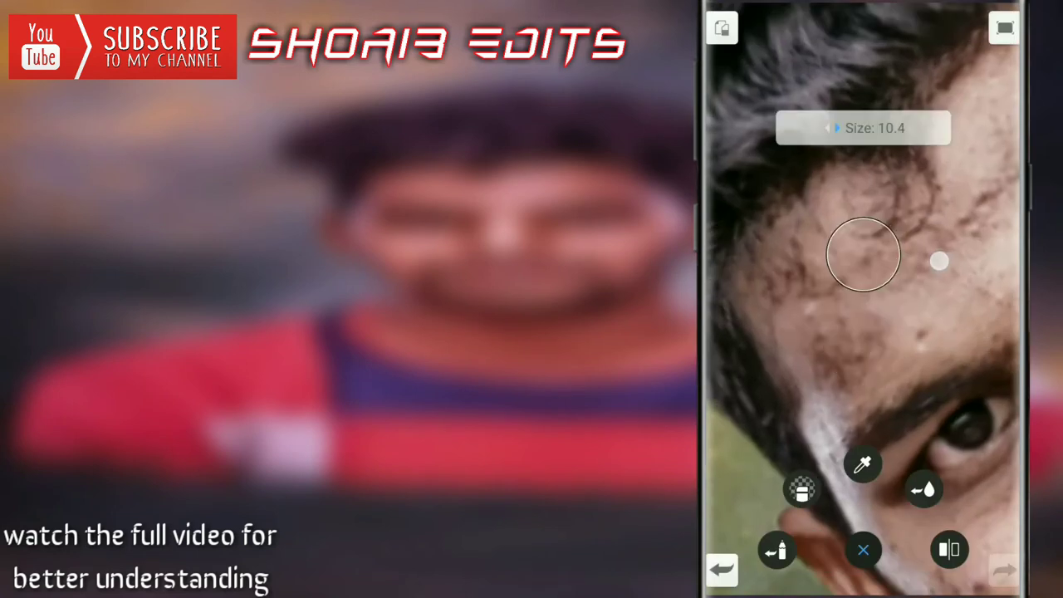
pyautogui.scroll(-2, 842, 261)
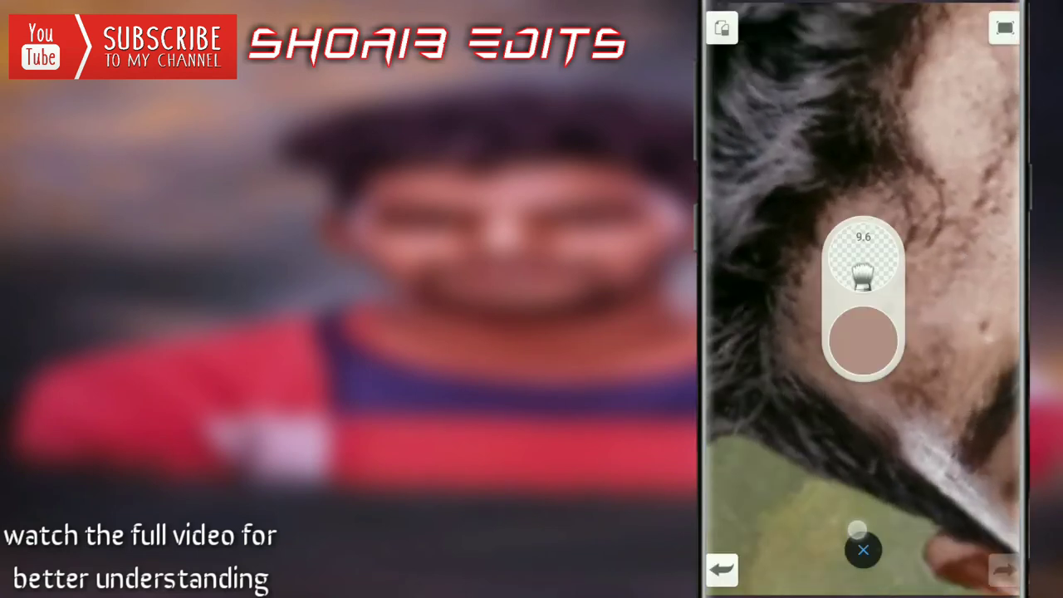
pyautogui.moveTo(846, 375); pyautogui.dragTo(790, 302)
pyautogui.scroll(2, 864, 332)
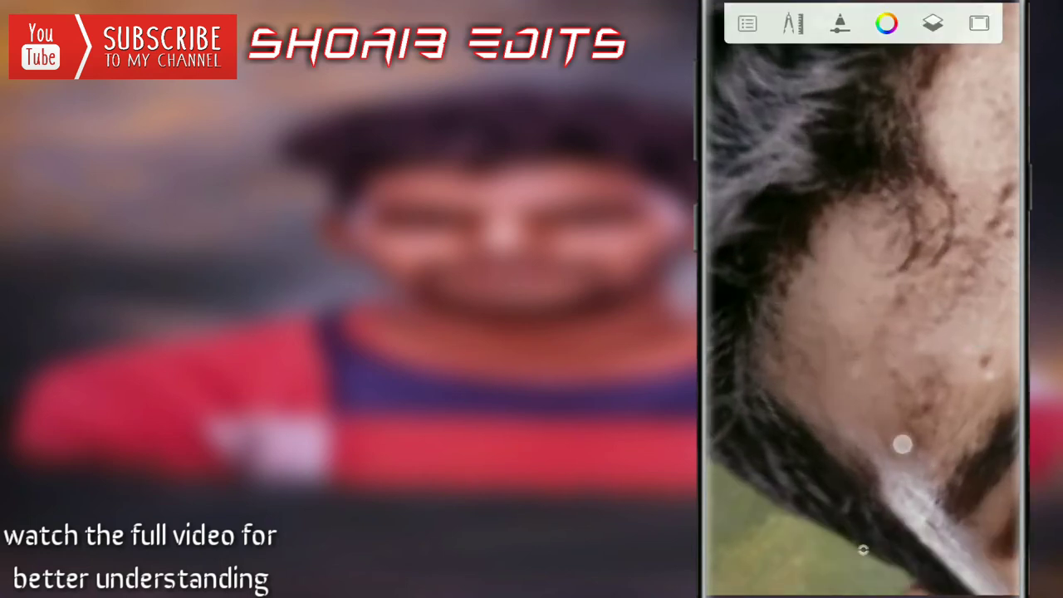
# Step: Zoom in on the forehead, eye and eyebrow area for smoothing
pyautogui.scroll(-2, 870, 407)
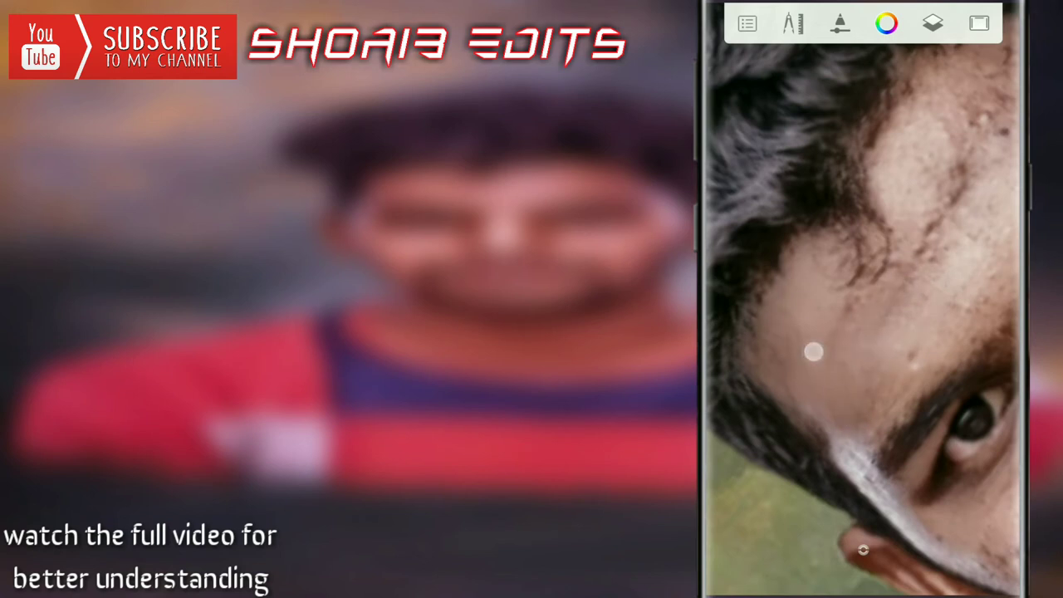
pyautogui.scroll(2, 936, 299)
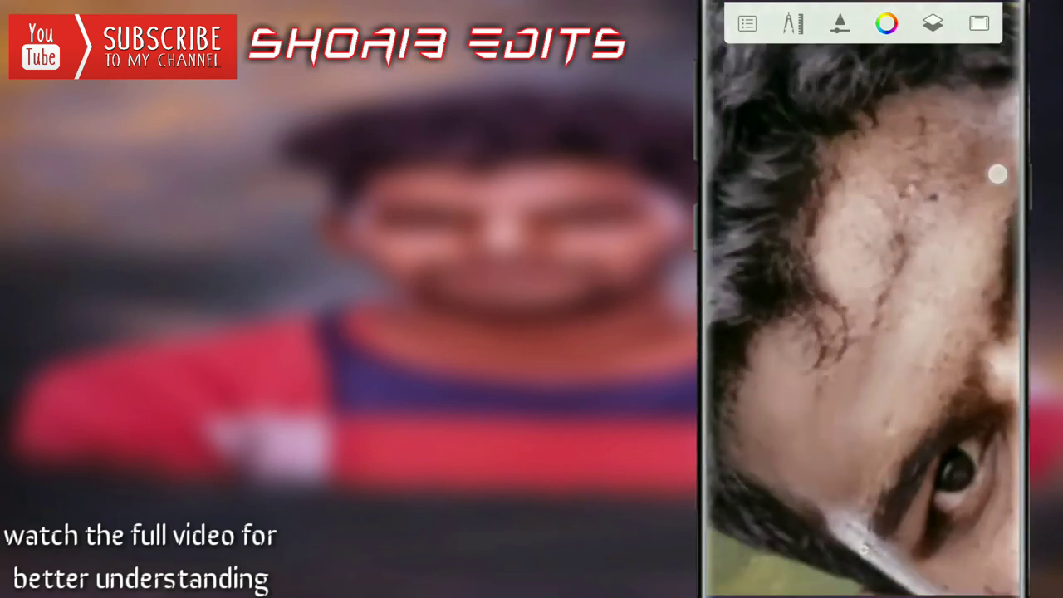
pyautogui.scroll(2, 864, 299)
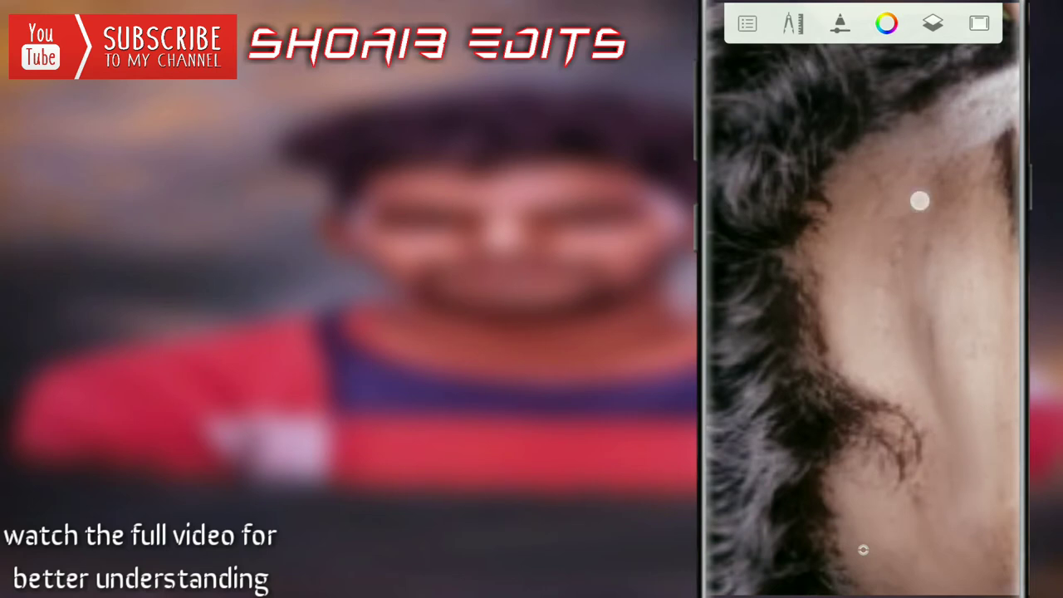
pyautogui.moveTo(971, 130)
pyautogui.mouseDown()
pyautogui.moveTo(854, 381)
pyautogui.moveTo(915, 481)
pyautogui.mouseUp()
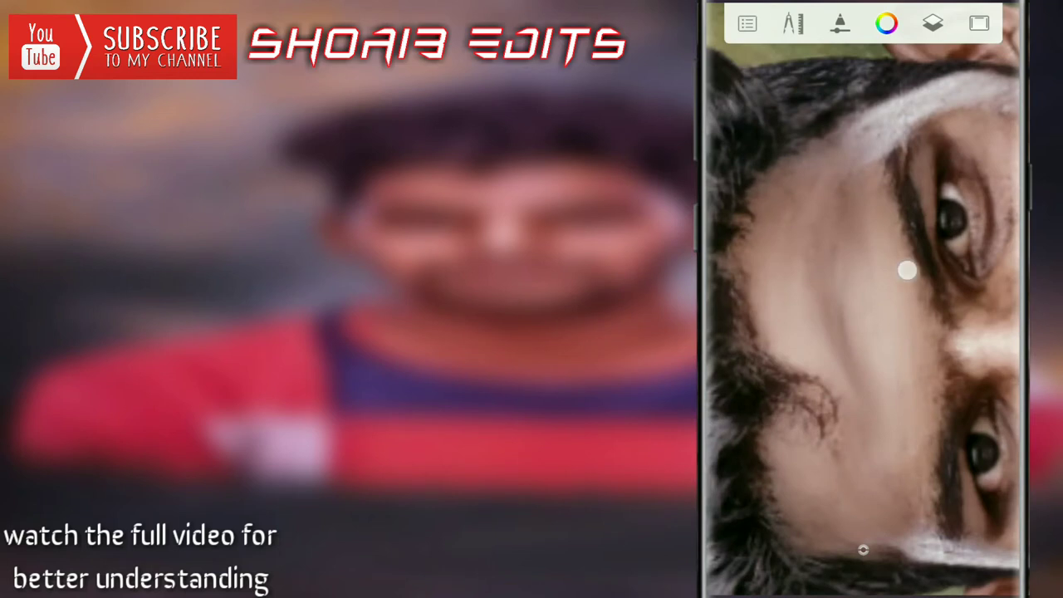
pyautogui.moveTo(907, 270)
pyautogui.mouseDown()
pyautogui.moveTo(980, 426)
pyautogui.moveTo(959, 490)
pyautogui.moveTo(939, 340)
pyautogui.moveTo(871, 218)
pyautogui.moveTo(904, 349)
pyautogui.moveTo(977, 245)
pyautogui.moveTo(994, 294)
pyautogui.moveTo(972, 320)
pyautogui.moveTo(968, 180)
pyautogui.moveTo(849, 387)
pyautogui.moveTo(919, 280)
pyautogui.moveTo(967, 295)
pyautogui.moveTo(843, 475)
pyautogui.mouseUp()
# Step: Smudge the cheek under the eye and the skin along the nose, reframing around eye, ear and nose
pyautogui.moveTo(835, 437)
pyautogui.mouseDown()
pyautogui.moveTo(908, 308)
pyautogui.moveTo(894, 334)
pyautogui.moveTo(742, 241)
pyautogui.moveTo(918, 462)
pyautogui.mouseUp()
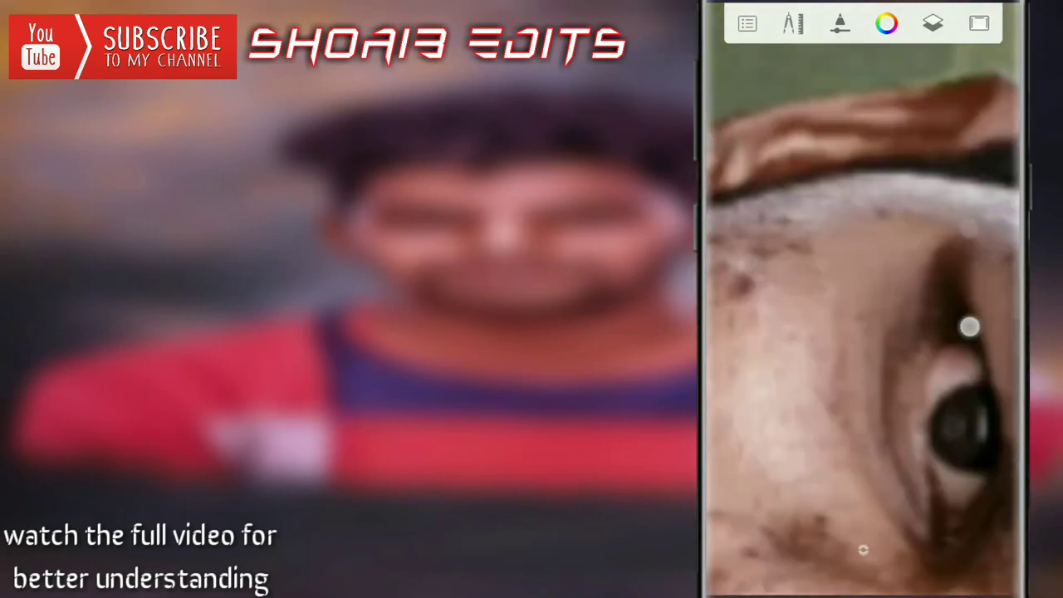
pyautogui.moveTo(916, 507); pyautogui.dragTo(980, 398)
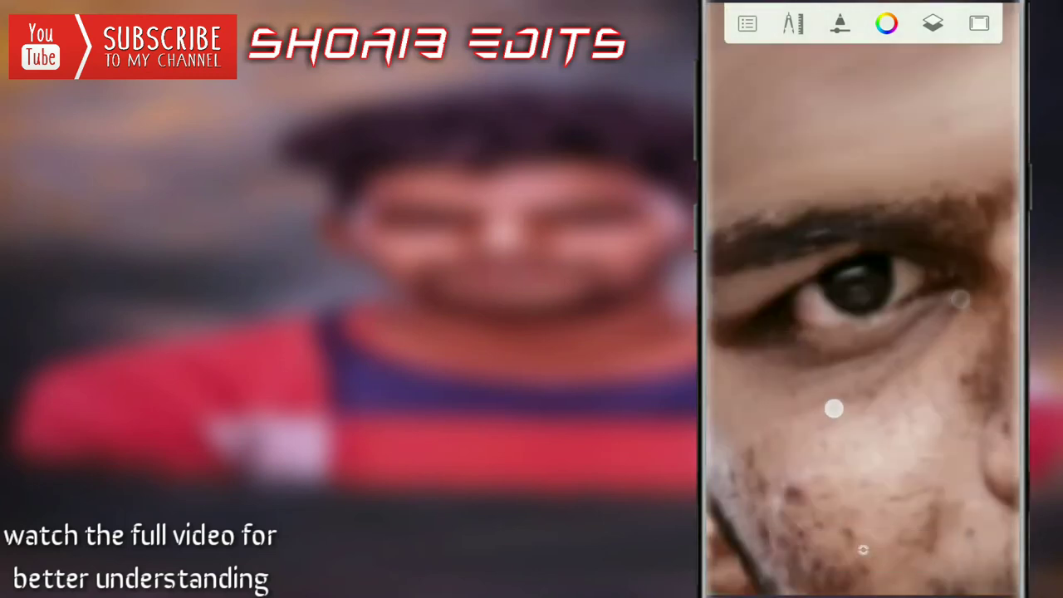
pyautogui.moveTo(833, 407)
pyautogui.mouseDown()
pyautogui.moveTo(981, 275)
pyautogui.moveTo(880, 315)
pyautogui.moveTo(828, 301)
pyautogui.moveTo(925, 374)
pyautogui.moveTo(847, 296)
pyautogui.moveTo(869, 519)
pyautogui.moveTo(848, 440)
pyautogui.mouseUp()
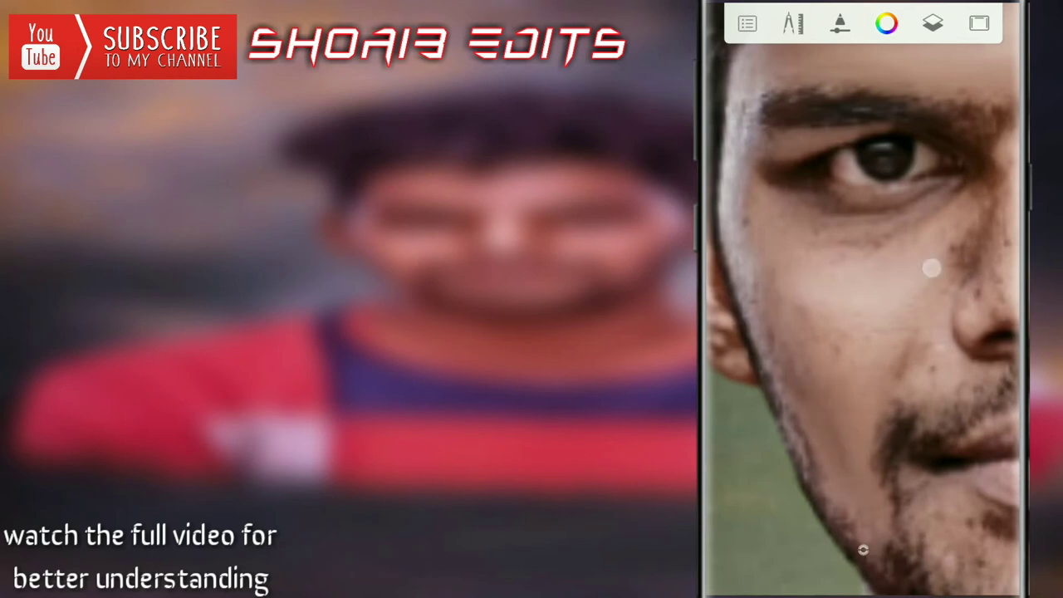
pyautogui.moveTo(860, 359); pyautogui.dragTo(840, 351)
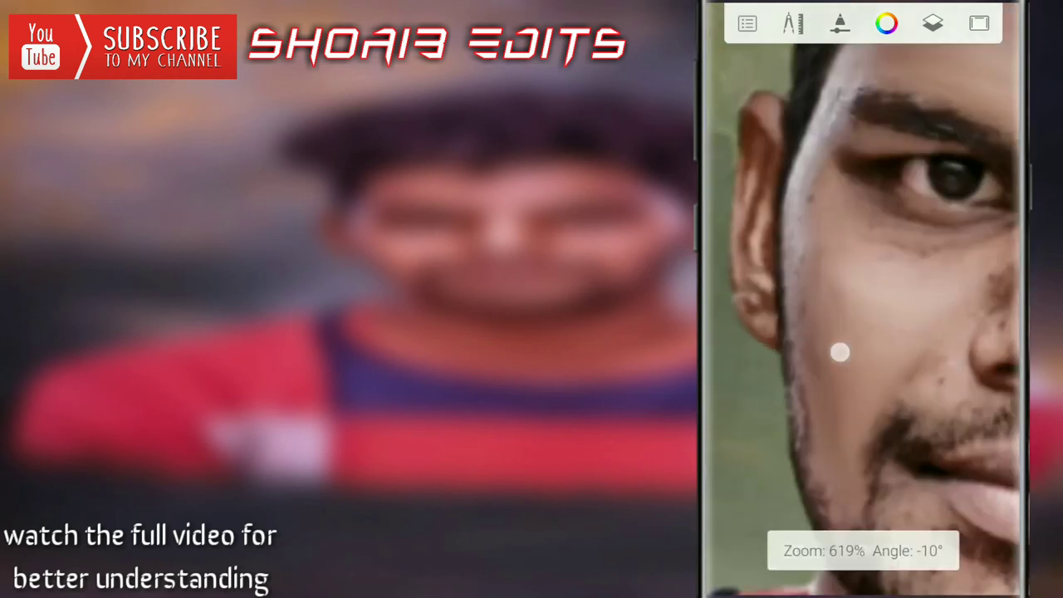
pyautogui.moveTo(828, 183); pyautogui.dragTo(880, 546)
pyautogui.moveTo(748, 275); pyautogui.dragTo(828, 463)
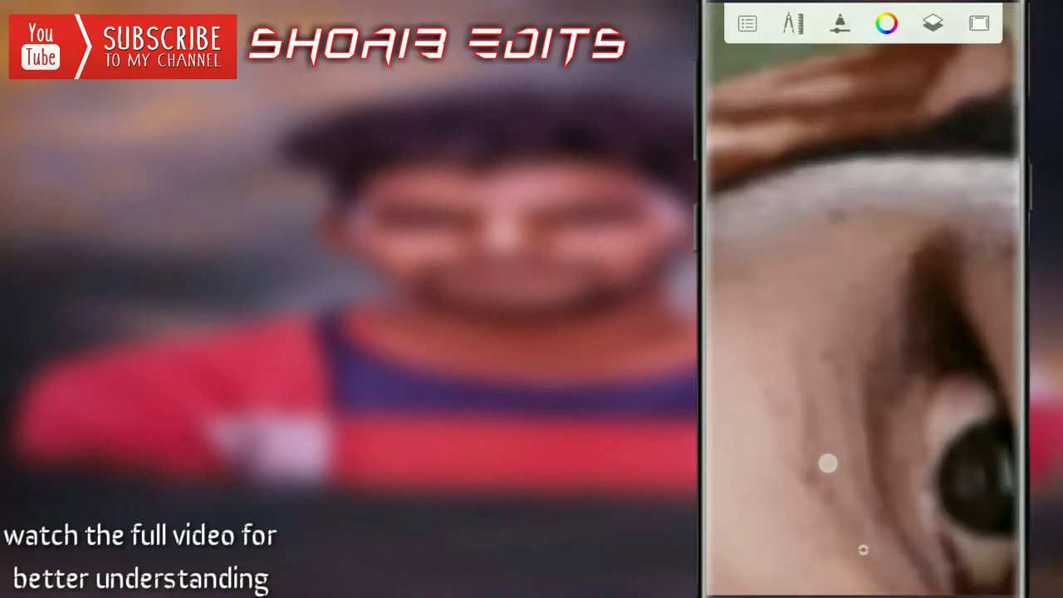
pyautogui.moveTo(725, 415); pyautogui.dragTo(868, 422)
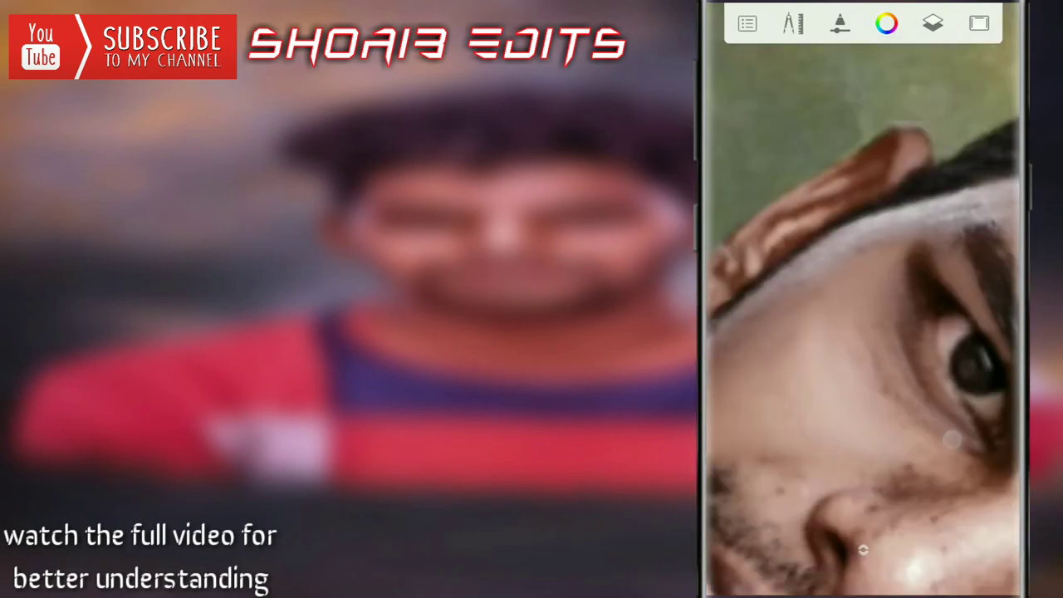
pyautogui.moveTo(952, 439)
pyautogui.mouseDown()
pyautogui.moveTo(816, 315)
pyautogui.moveTo(927, 280)
pyautogui.mouseUp()
pyautogui.moveTo(755, 287)
pyautogui.mouseDown()
pyautogui.moveTo(879, 448)
pyautogui.moveTo(869, 444)
pyautogui.moveTo(905, 380)
pyautogui.mouseUp()
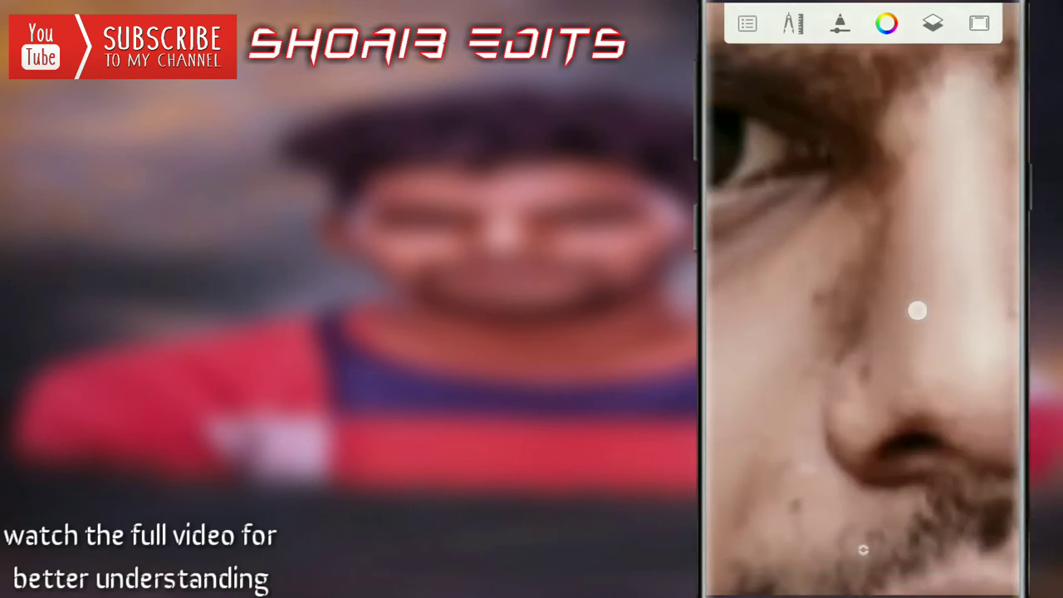
# Step: Soften the skin beside the nostril and along the cheek next to the eye with smudge strokes
pyautogui.moveTo(917, 308)
pyautogui.mouseDown()
pyautogui.moveTo(846, 393)
pyautogui.moveTo(864, 465)
pyautogui.moveTo(966, 261)
pyautogui.moveTo(878, 254)
pyautogui.mouseUp()
pyautogui.click(979, 23)
pyautogui.moveTo(869, 331)
pyautogui.mouseDown()
pyautogui.moveTo(929, 265)
pyautogui.moveTo(987, 234)
pyautogui.moveTo(1005, 288)
pyautogui.moveTo(965, 407)
pyautogui.moveTo(938, 368)
pyautogui.moveTo(920, 278)
pyautogui.moveTo(902, 287)
pyautogui.moveTo(868, 362)
pyautogui.moveTo(951, 292)
pyautogui.mouseUp()
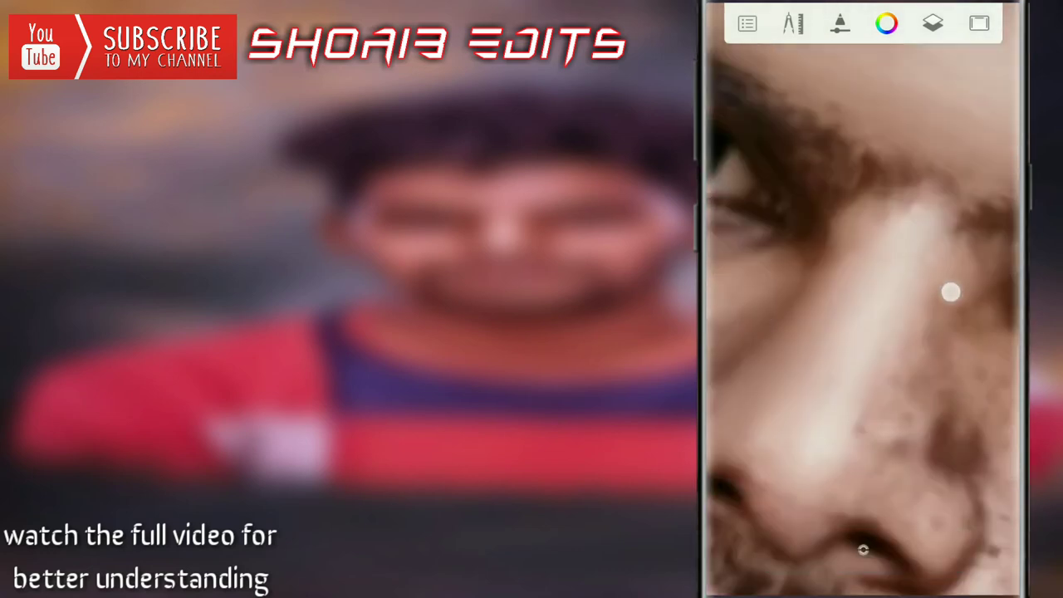
pyautogui.moveTo(897, 515)
pyautogui.mouseDown()
pyautogui.moveTo(885, 415)
pyautogui.moveTo(846, 441)
pyautogui.mouseUp()
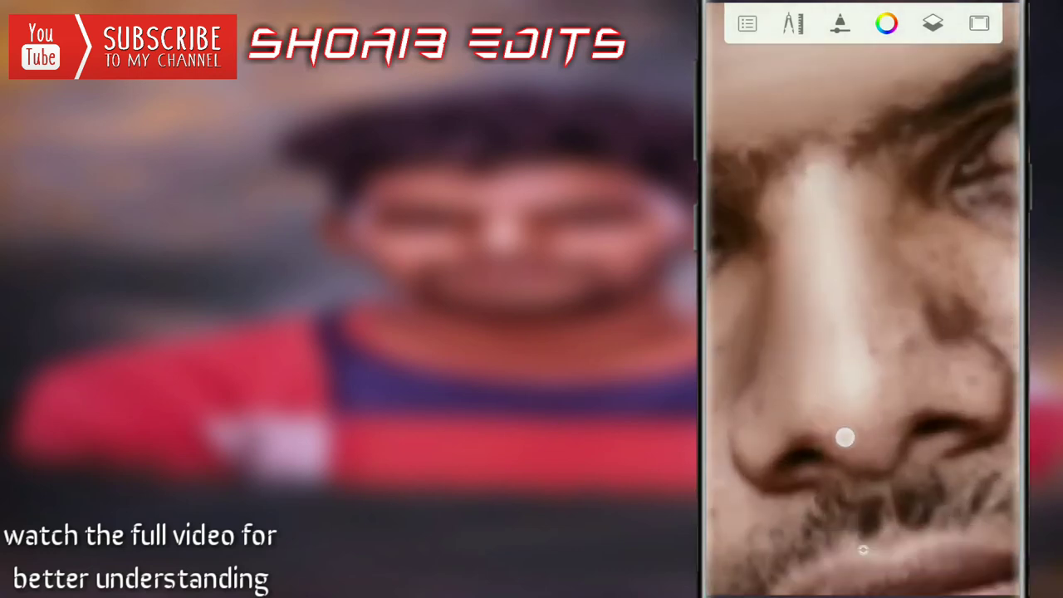
pyautogui.moveTo(889, 295)
pyautogui.mouseDown()
pyautogui.moveTo(897, 299)
pyautogui.moveTo(879, 268)
pyautogui.mouseUp()
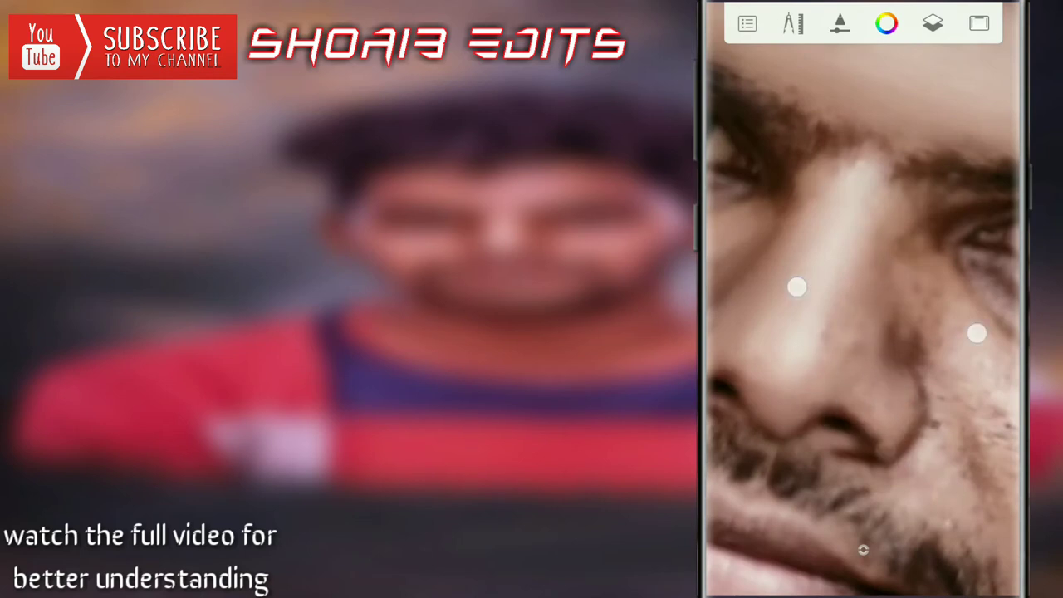
pyautogui.moveTo(973, 333)
pyautogui.mouseDown()
pyautogui.moveTo(914, 315)
pyautogui.moveTo(889, 278)
pyautogui.mouseUp()
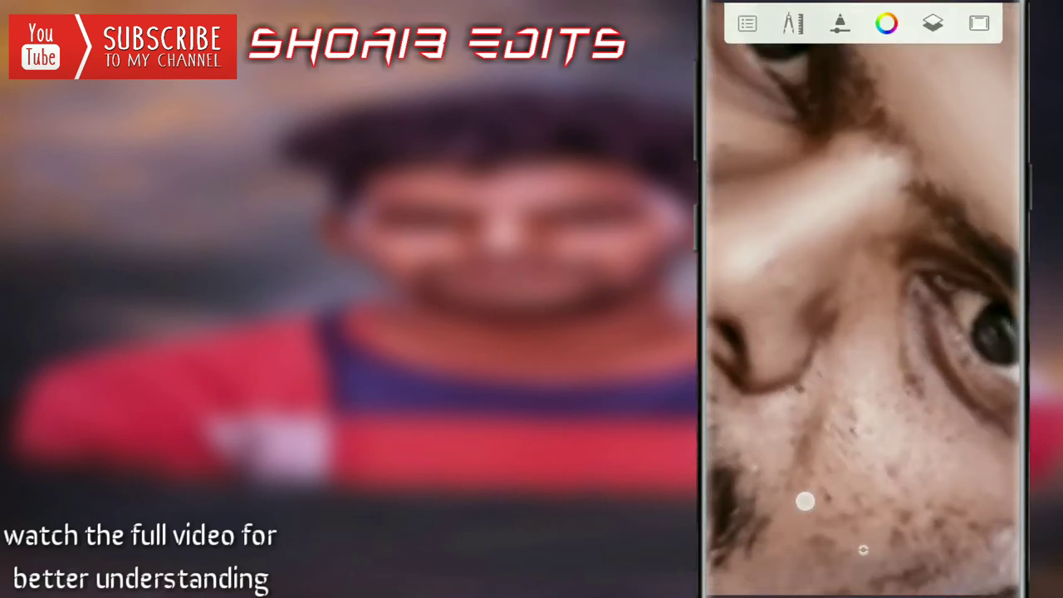
pyautogui.moveTo(741, 284)
pyautogui.mouseDown()
pyautogui.moveTo(894, 438)
pyautogui.moveTo(755, 352)
pyautogui.mouseUp()
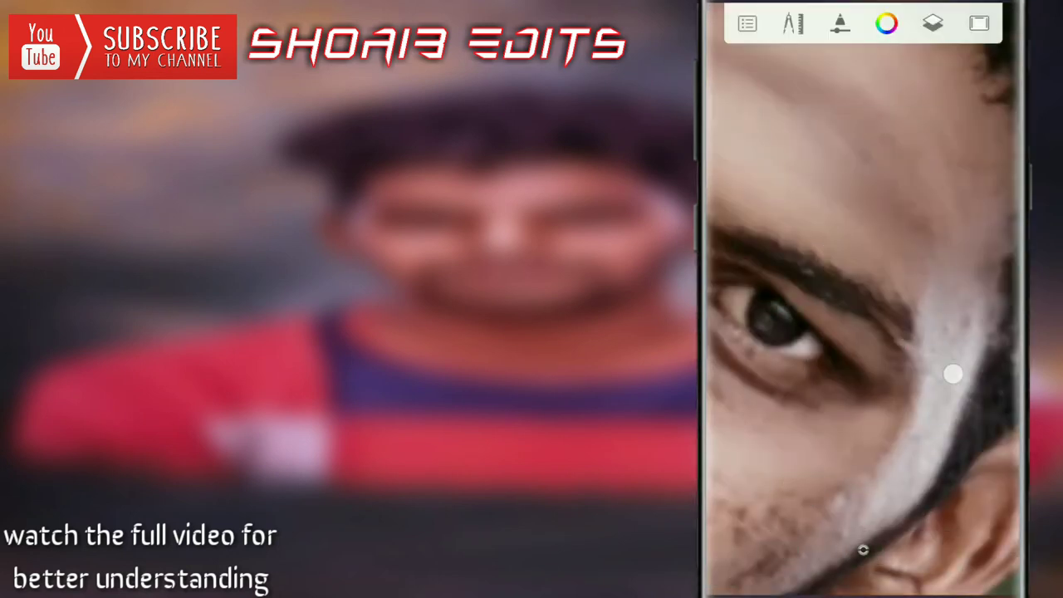
pyautogui.moveTo(953, 375); pyautogui.dragTo(939, 468)
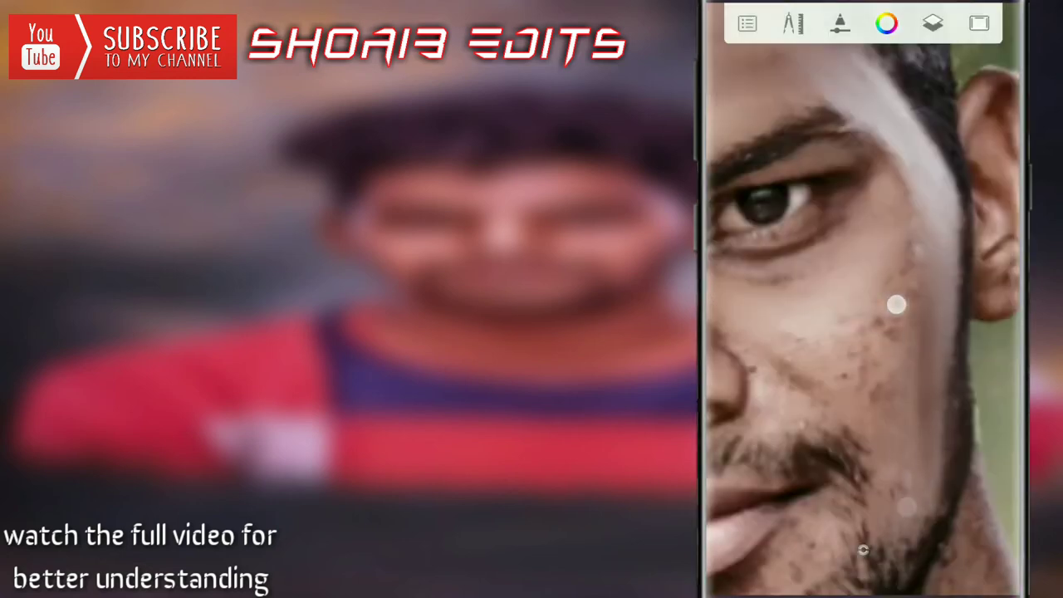
# Step: Turn the face sideways and smudge-blend the eye corner and nearby cheek
pyautogui.moveTo(899, 195); pyautogui.dragTo(886, 340)
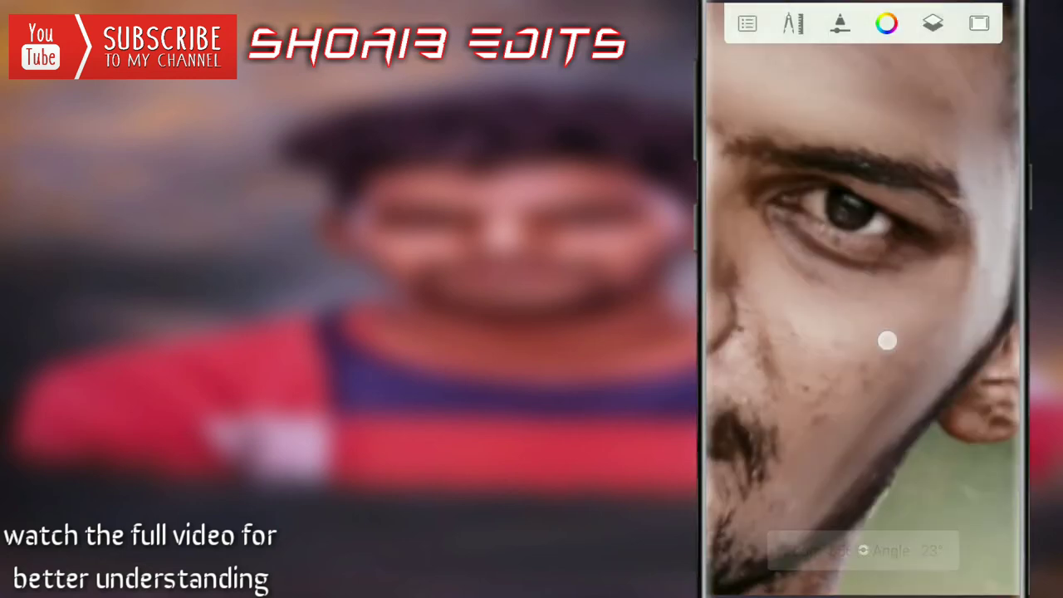
pyautogui.moveTo(855, 537); pyautogui.dragTo(954, 423)
pyautogui.moveTo(776, 333)
pyautogui.mouseDown()
pyautogui.moveTo(868, 345)
pyautogui.moveTo(768, 324)
pyautogui.moveTo(873, 432)
pyautogui.moveTo(902, 235)
pyautogui.mouseUp()
pyautogui.moveTo(932, 283)
pyautogui.mouseDown()
pyautogui.moveTo(869, 430)
pyautogui.moveTo(939, 358)
pyautogui.mouseUp()
pyautogui.moveTo(830, 304); pyautogui.dragTo(771, 290)
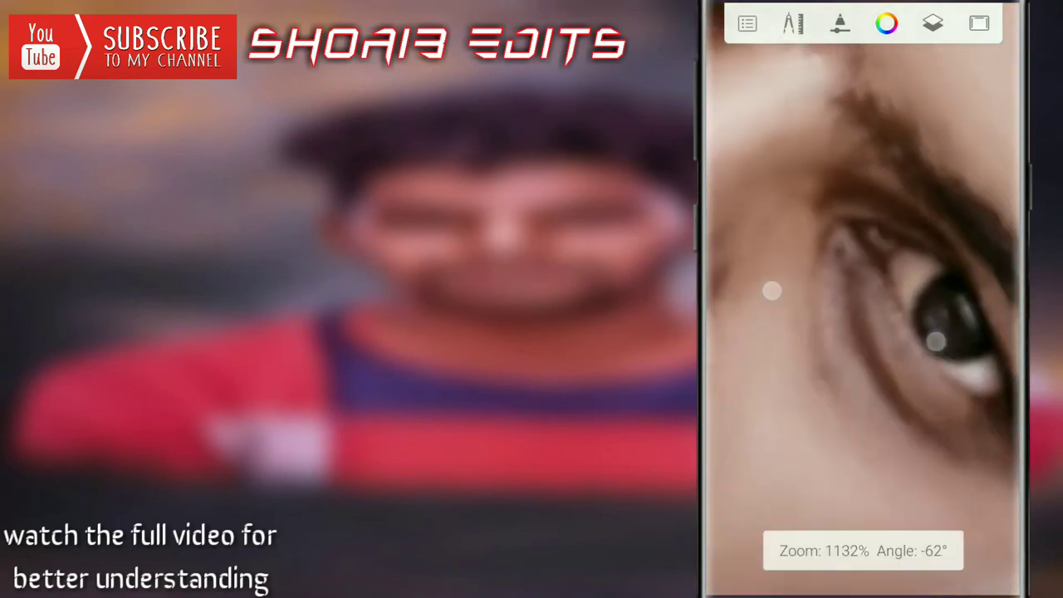
pyautogui.moveTo(835, 255); pyautogui.dragTo(767, 343)
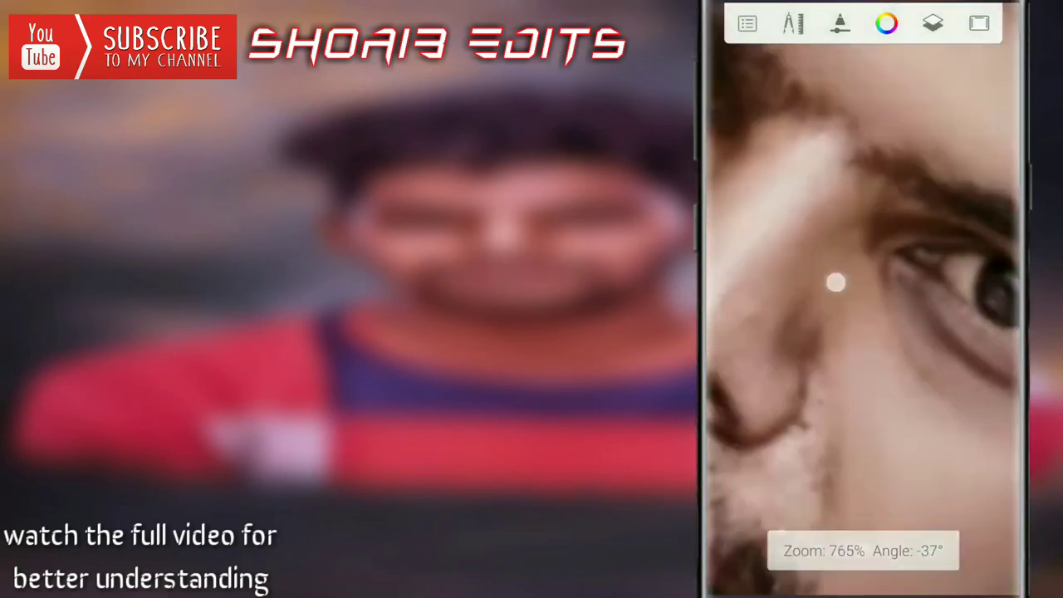
# Step: Smudge the nose and moustache area from several angles, with Smudge brush size 3.4
pyautogui.moveTo(835, 283); pyautogui.dragTo(859, 213)
pyautogui.moveTo(864, 332)
pyautogui.mouseDown()
pyautogui.moveTo(855, 240)
pyautogui.moveTo(887, 279)
pyautogui.mouseUp()
pyautogui.moveTo(877, 233); pyautogui.dragTo(870, 475)
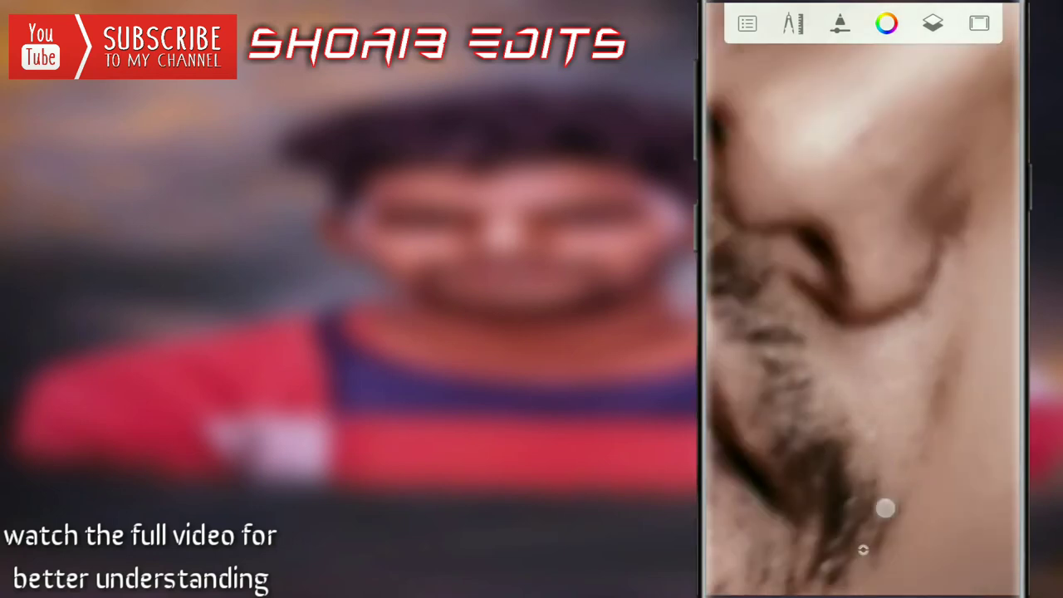
pyautogui.moveTo(885, 508)
pyautogui.mouseDown()
pyautogui.moveTo(734, 292)
pyautogui.moveTo(829, 391)
pyautogui.mouseUp()
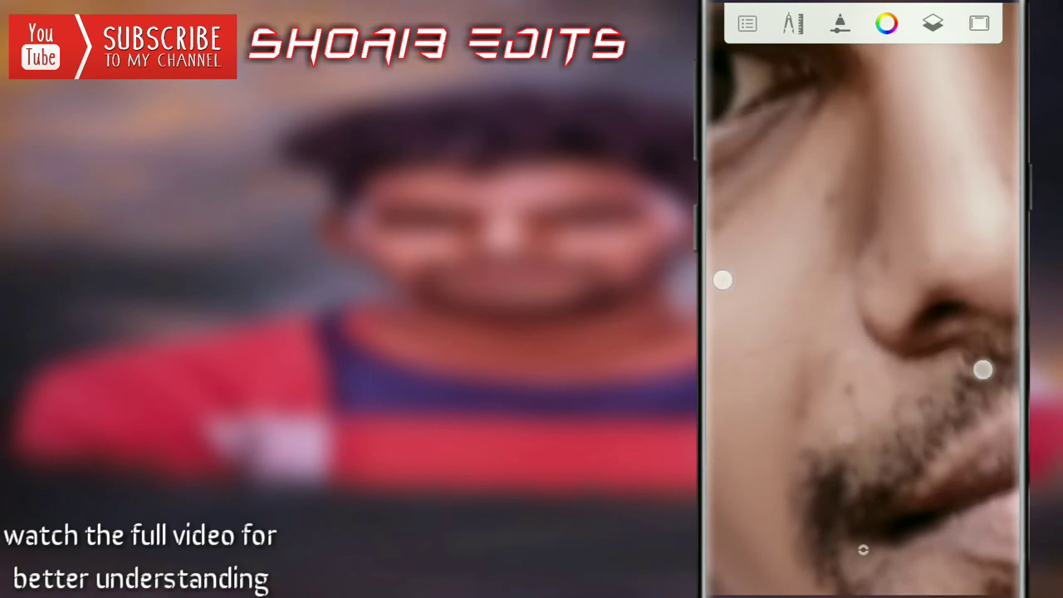
pyautogui.moveTo(956, 366)
pyautogui.mouseDown()
pyautogui.moveTo(936, 404)
pyautogui.moveTo(857, 414)
pyautogui.moveTo(764, 325)
pyautogui.moveTo(732, 276)
pyautogui.mouseUp()
pyautogui.moveTo(834, 379)
pyautogui.mouseDown()
pyautogui.moveTo(772, 357)
pyautogui.moveTo(932, 347)
pyautogui.mouseUp()
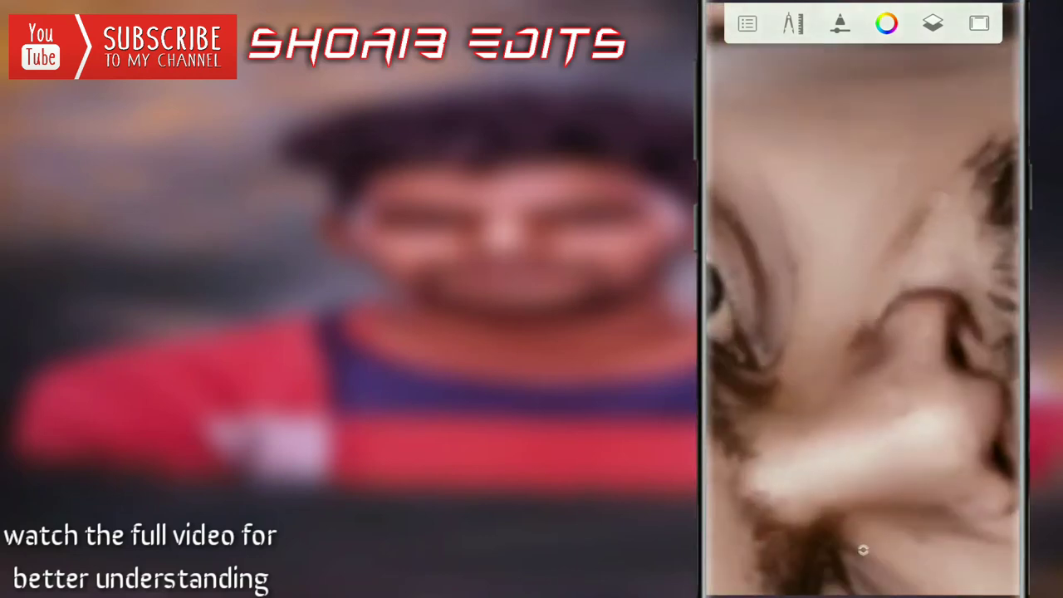
pyautogui.moveTo(859, 318)
pyautogui.mouseDown()
pyautogui.moveTo(864, 349)
pyautogui.moveTo(945, 268)
pyautogui.moveTo(759, 185)
pyautogui.moveTo(842, 265)
pyautogui.moveTo(882, 194)
pyautogui.mouseUp()
pyautogui.click(863, 374)
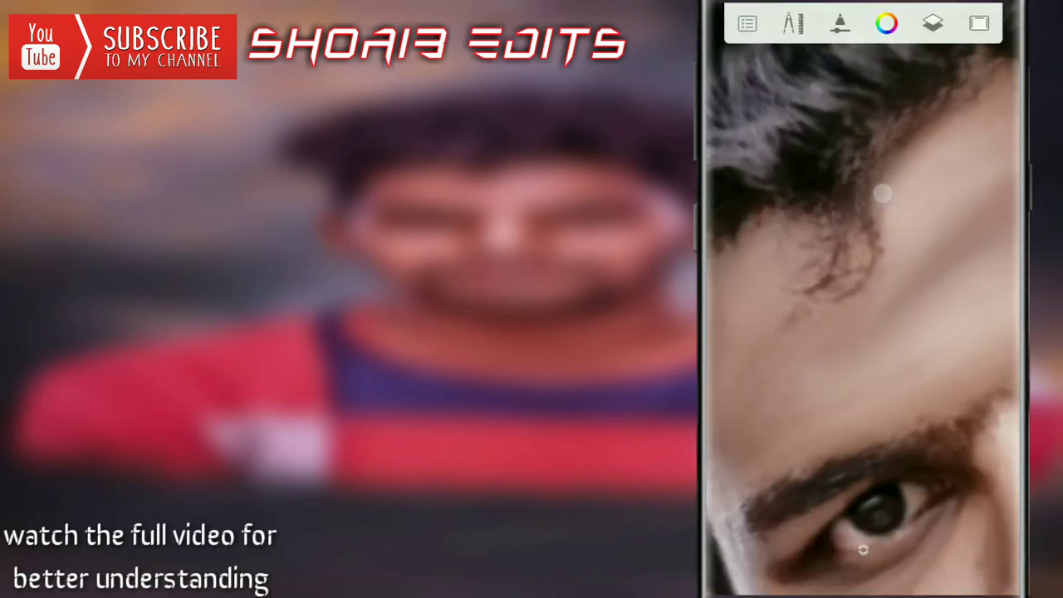
# Step: Reframe on the ear, eyebrow and cheek and set the Smudge brush size to 1.3
pyautogui.moveTo(823, 212)
pyautogui.mouseDown()
pyautogui.moveTo(834, 341)
pyautogui.moveTo(889, 490)
pyautogui.mouseUp()
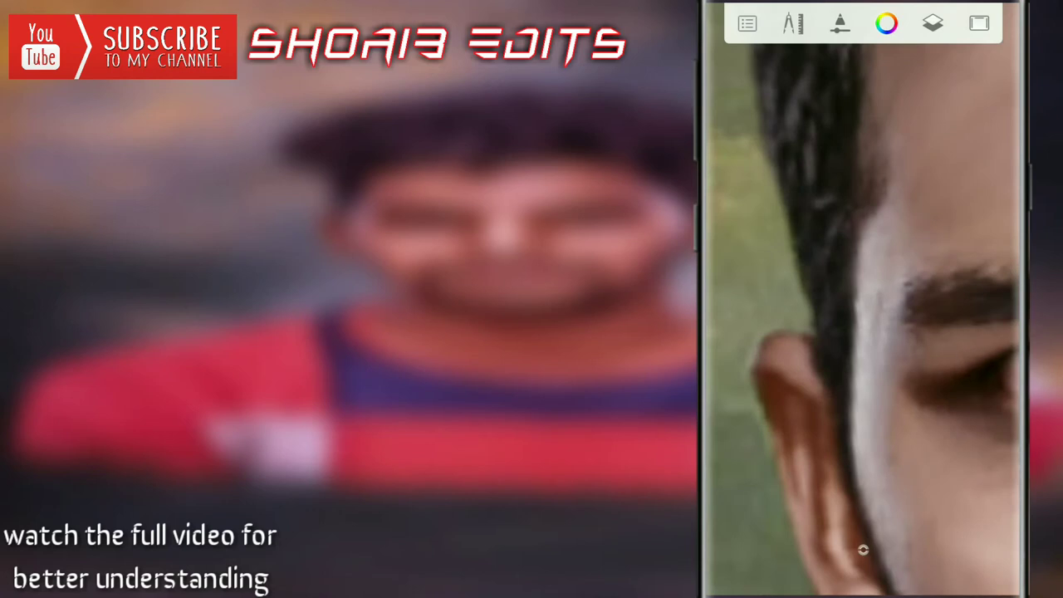
pyautogui.moveTo(875, 380)
pyautogui.mouseDown()
pyautogui.moveTo(883, 432)
pyautogui.moveTo(909, 375)
pyautogui.mouseUp()
pyautogui.moveTo(912, 562); pyautogui.dragTo(848, 410)
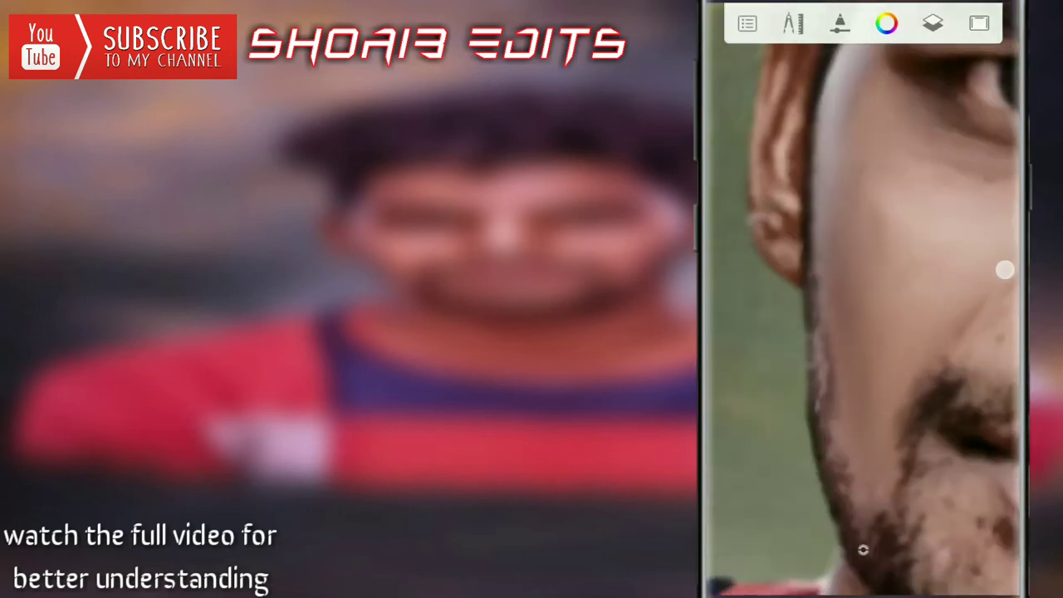
pyautogui.moveTo(1004, 269)
pyautogui.mouseDown()
pyautogui.moveTo(857, 380)
pyautogui.moveTo(856, 248)
pyautogui.moveTo(873, 290)
pyautogui.moveTo(844, 373)
pyautogui.moveTo(781, 349)
pyautogui.mouseUp()
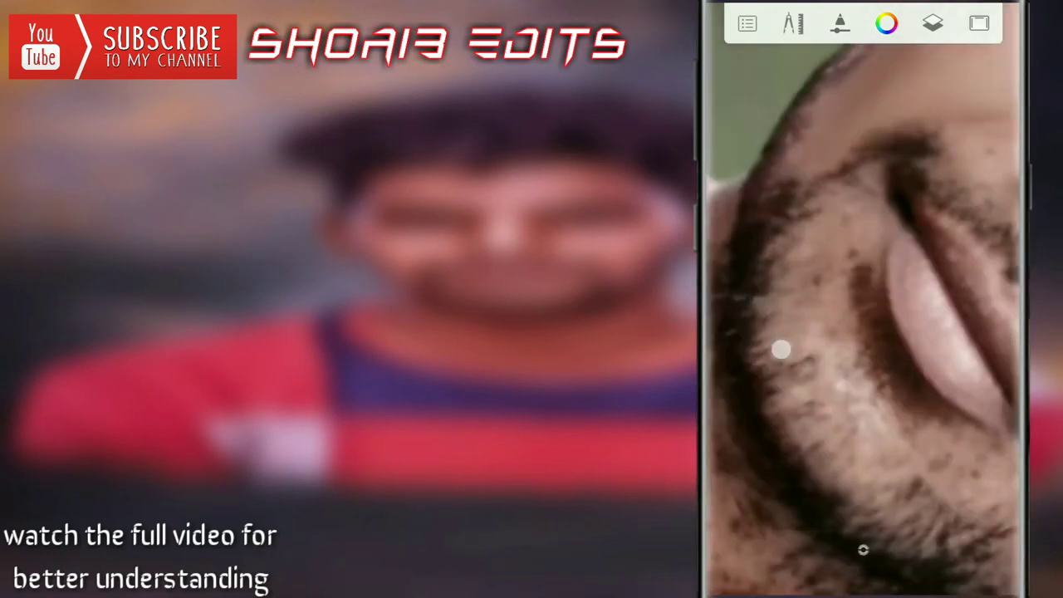
pyautogui.click(855, 237)
# Step: Pull dark hair-like streaks through the beard and soften the skin below the lips
pyautogui.moveTo(853, 247); pyautogui.dragTo(902, 233)
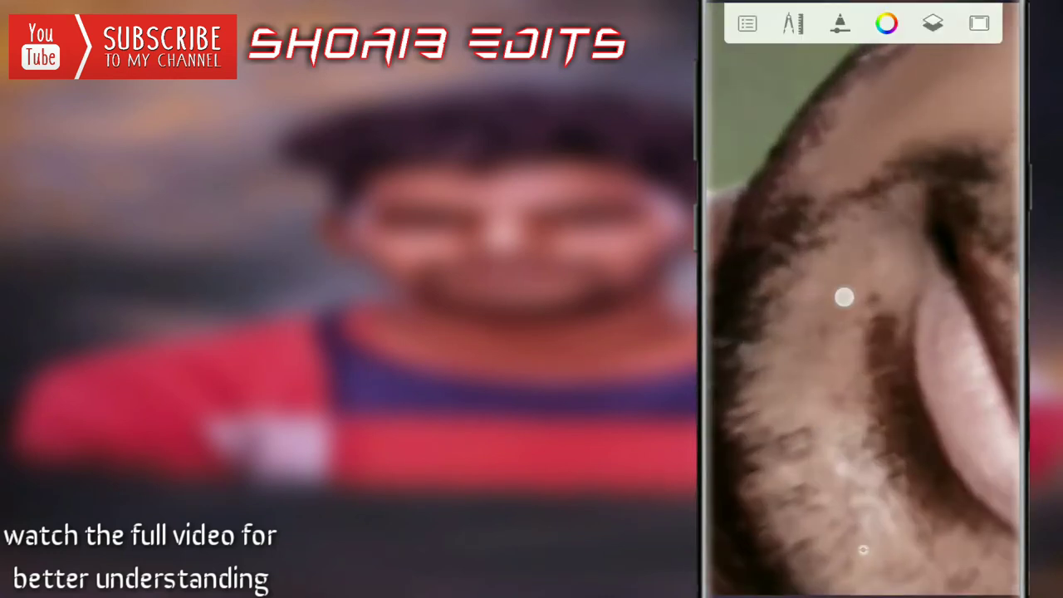
pyautogui.moveTo(844, 296); pyautogui.dragTo(874, 514)
pyautogui.moveTo(837, 550); pyautogui.dragTo(902, 199)
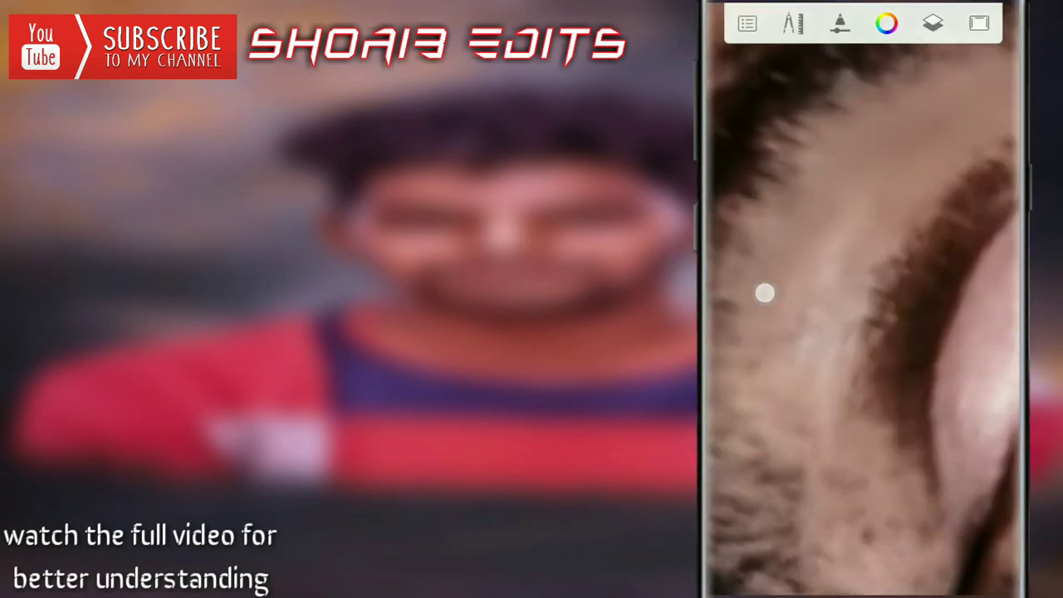
pyautogui.moveTo(849, 337)
pyautogui.mouseDown()
pyautogui.moveTo(862, 378)
pyautogui.moveTo(911, 202)
pyautogui.mouseUp()
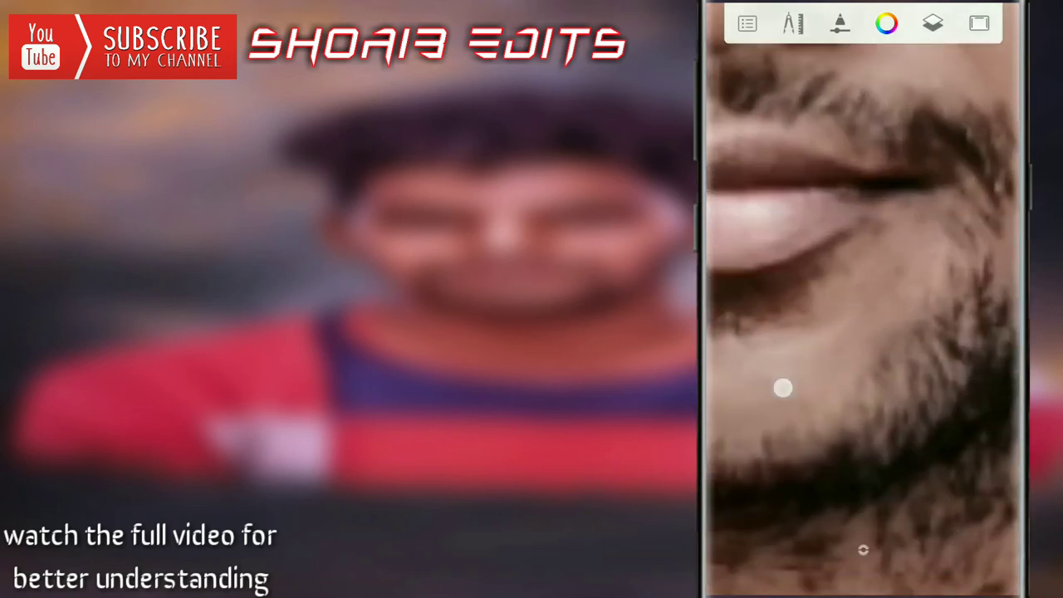
pyautogui.moveTo(783, 388); pyautogui.dragTo(917, 252)
pyautogui.moveTo(860, 315); pyautogui.dragTo(850, 277)
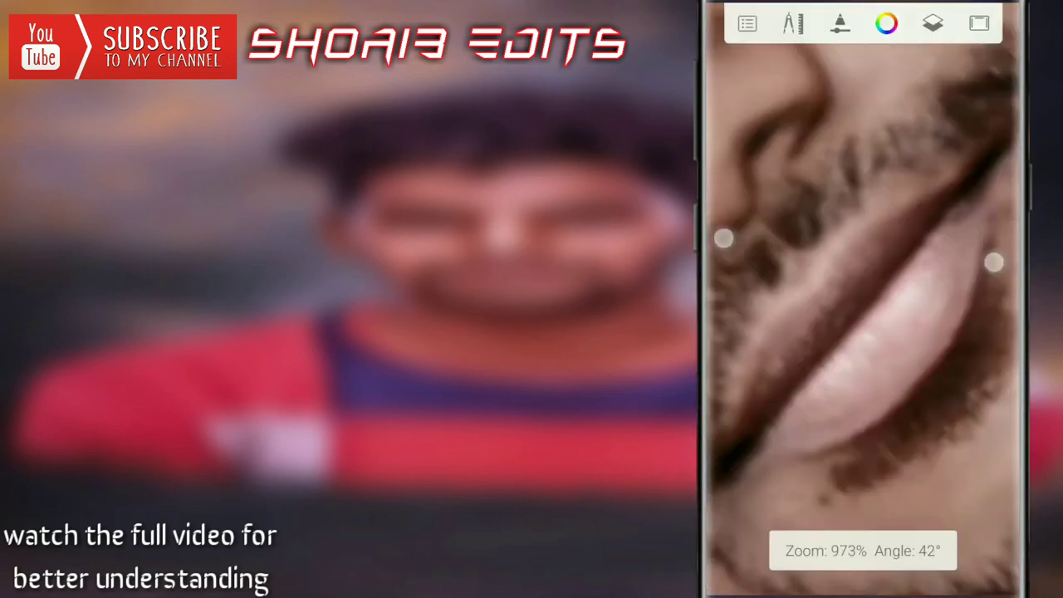
pyautogui.moveTo(739, 432); pyautogui.dragTo(951, 292)
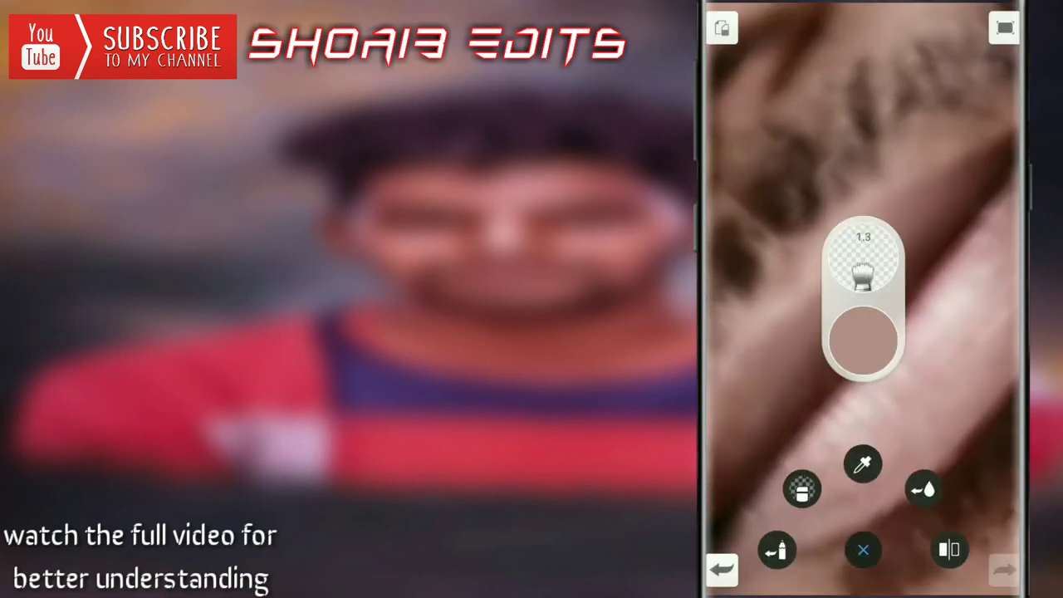
# Step: Smudge more of the lips and beard from a wider view of the face
pyautogui.moveTo(823, 391)
pyautogui.mouseDown()
pyautogui.moveTo(921, 324)
pyautogui.moveTo(806, 422)
pyautogui.moveTo(859, 474)
pyautogui.mouseUp()
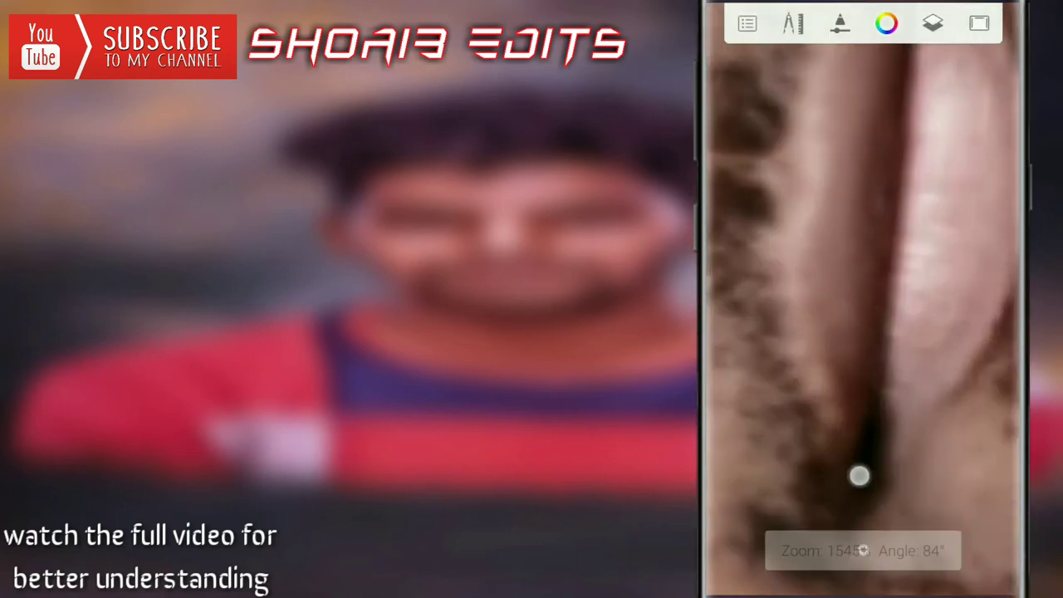
pyautogui.moveTo(911, 334); pyautogui.dragTo(945, 330)
pyautogui.moveTo(958, 247); pyautogui.dragTo(878, 342)
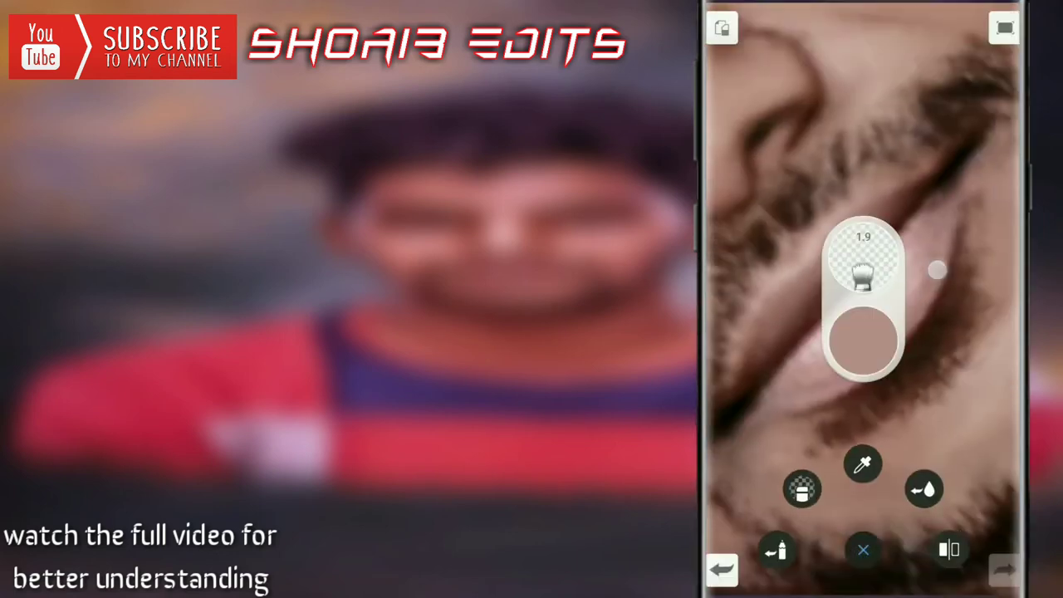
pyautogui.moveTo(808, 358); pyautogui.dragTo(859, 367)
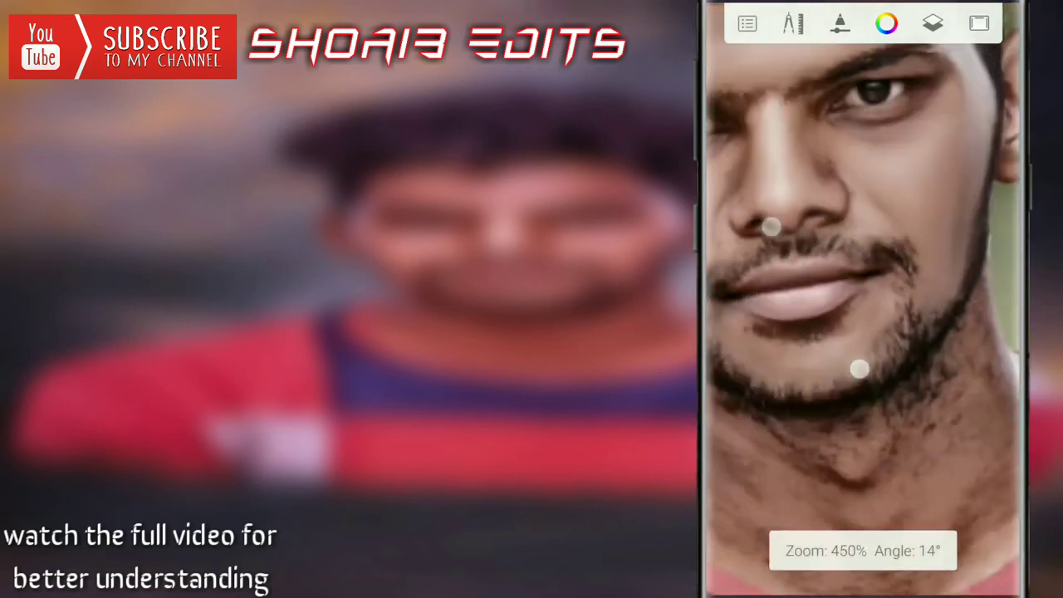
pyautogui.moveTo(937, 278)
pyautogui.mouseDown()
pyautogui.moveTo(958, 333)
pyautogui.moveTo(857, 387)
pyautogui.mouseUp()
pyautogui.moveTo(743, 239); pyautogui.dragTo(864, 332)
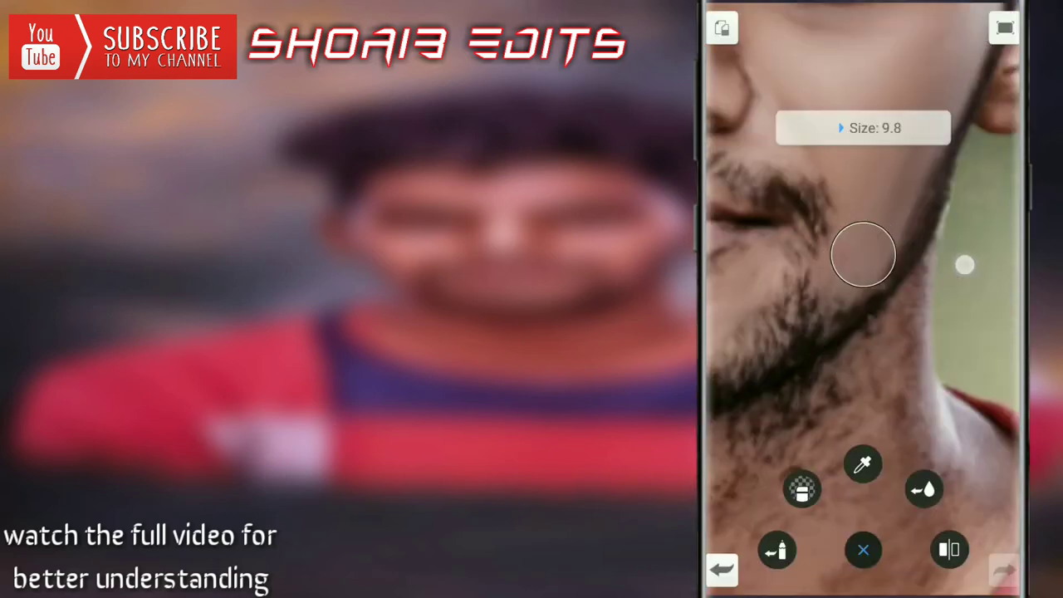
pyautogui.moveTo(955, 240)
pyautogui.mouseDown()
pyautogui.moveTo(950, 361)
pyautogui.moveTo(935, 375)
pyautogui.moveTo(806, 404)
pyautogui.moveTo(932, 268)
pyautogui.moveTo(901, 363)
pyautogui.mouseUp()
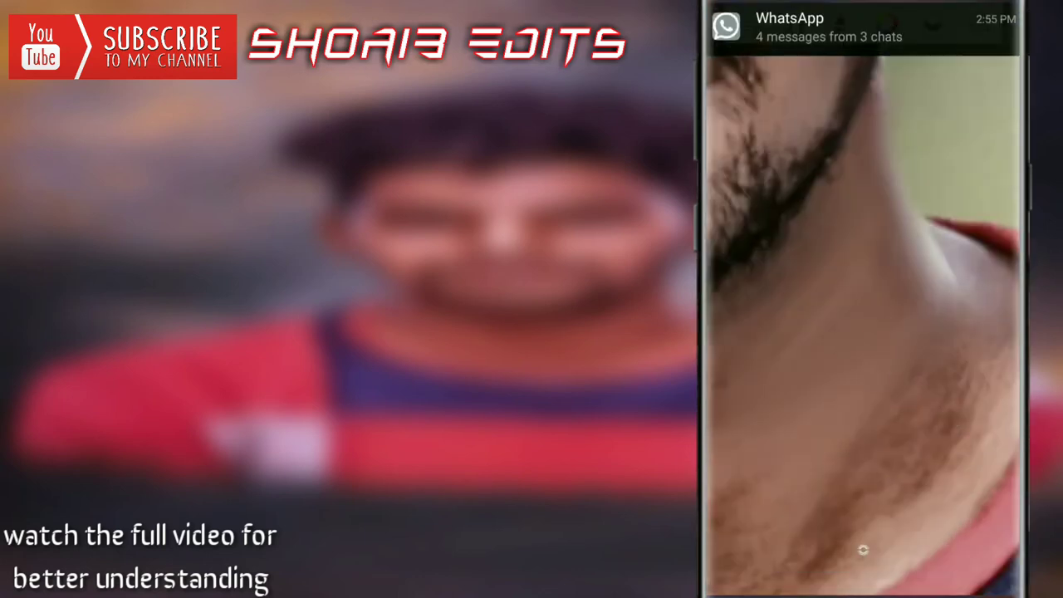
# Step: Smooth the neck skin below the beard, around the jawline and red collar
pyautogui.moveTo(887, 278)
pyautogui.mouseDown()
pyautogui.moveTo(1004, 373)
pyautogui.moveTo(979, 414)
pyautogui.moveTo(912, 446)
pyautogui.mouseUp()
pyautogui.moveTo(906, 498)
pyautogui.mouseDown()
pyautogui.moveTo(950, 285)
pyautogui.moveTo(935, 381)
pyautogui.mouseUp()
pyautogui.moveTo(855, 465)
pyautogui.mouseDown()
pyautogui.moveTo(905, 296)
pyautogui.moveTo(942, 403)
pyautogui.mouseUp()
pyautogui.moveTo(908, 220); pyautogui.dragTo(797, 429)
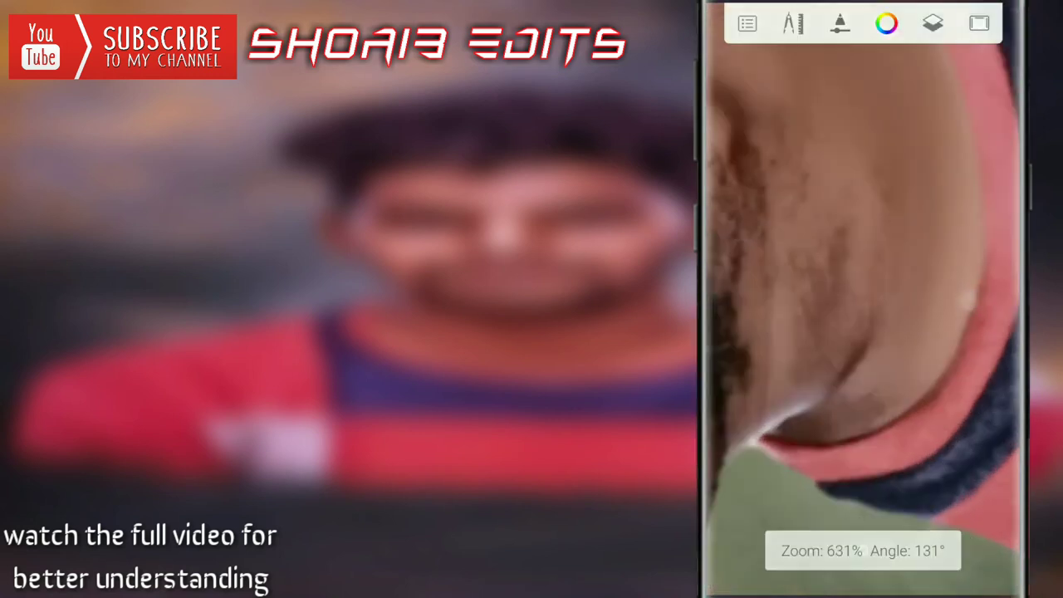
pyautogui.moveTo(875, 279); pyautogui.dragTo(851, 338)
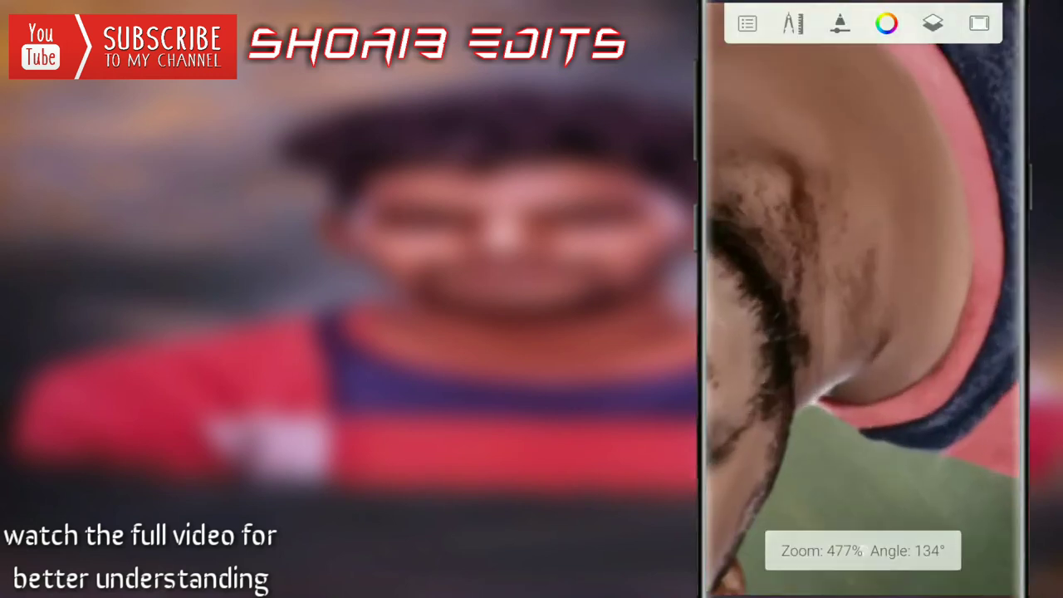
pyautogui.moveTo(823, 382)
pyautogui.mouseDown()
pyautogui.moveTo(919, 230)
pyautogui.moveTo(872, 318)
pyautogui.moveTo(798, 307)
pyautogui.mouseUp()
pyautogui.moveTo(879, 302); pyautogui.dragTo(842, 321)
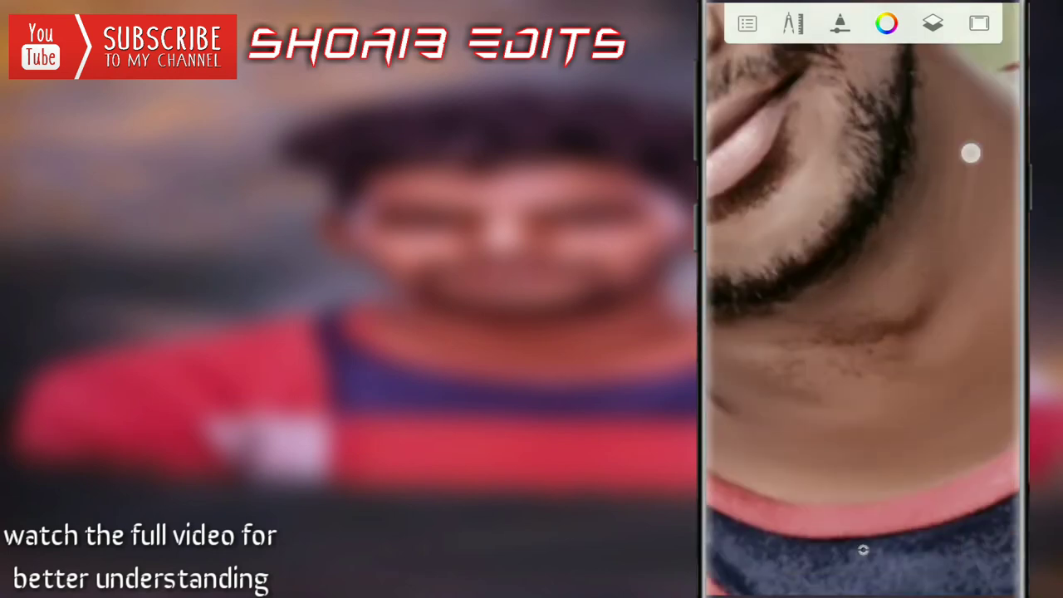
pyautogui.moveTo(971, 153); pyautogui.dragTo(852, 278)
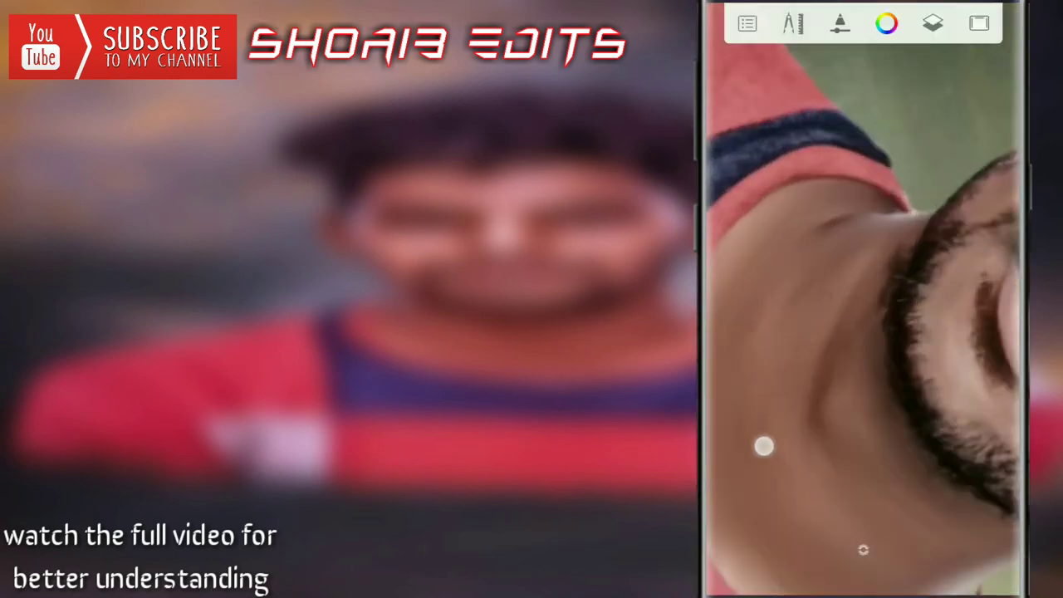
pyautogui.moveTo(868, 442)
pyautogui.mouseDown()
pyautogui.moveTo(856, 363)
pyautogui.moveTo(729, 332)
pyautogui.moveTo(892, 221)
pyautogui.moveTo(839, 446)
pyautogui.mouseUp()
# Step: Touch up the ear with smudge strokes and zoom out to the full portrait
pyautogui.moveTo(837, 331)
pyautogui.mouseDown()
pyautogui.moveTo(833, 287)
pyautogui.moveTo(933, 412)
pyautogui.mouseUp()
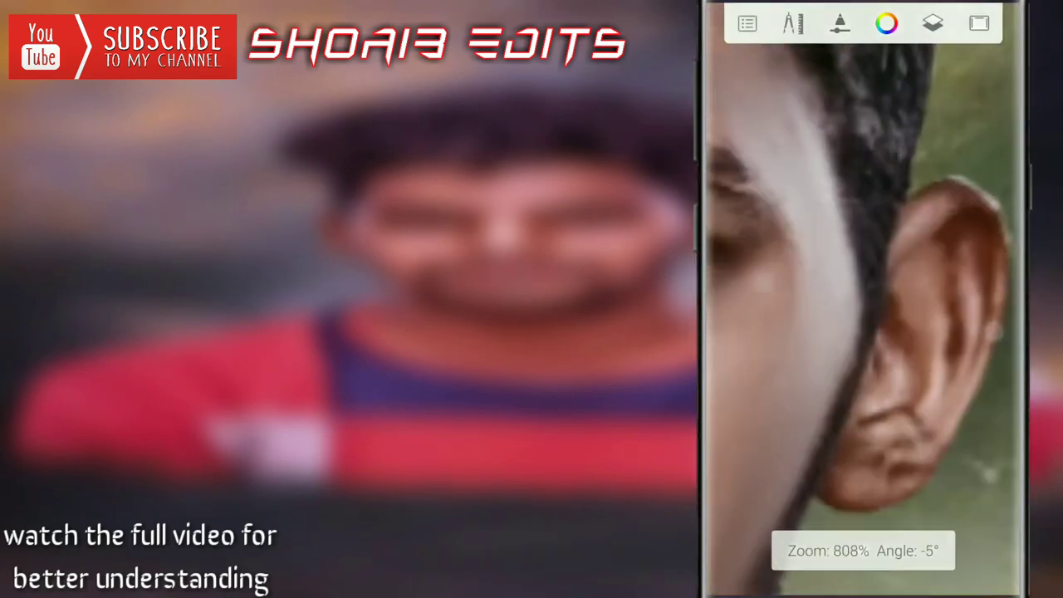
pyautogui.moveTo(988, 238); pyautogui.dragTo(940, 257)
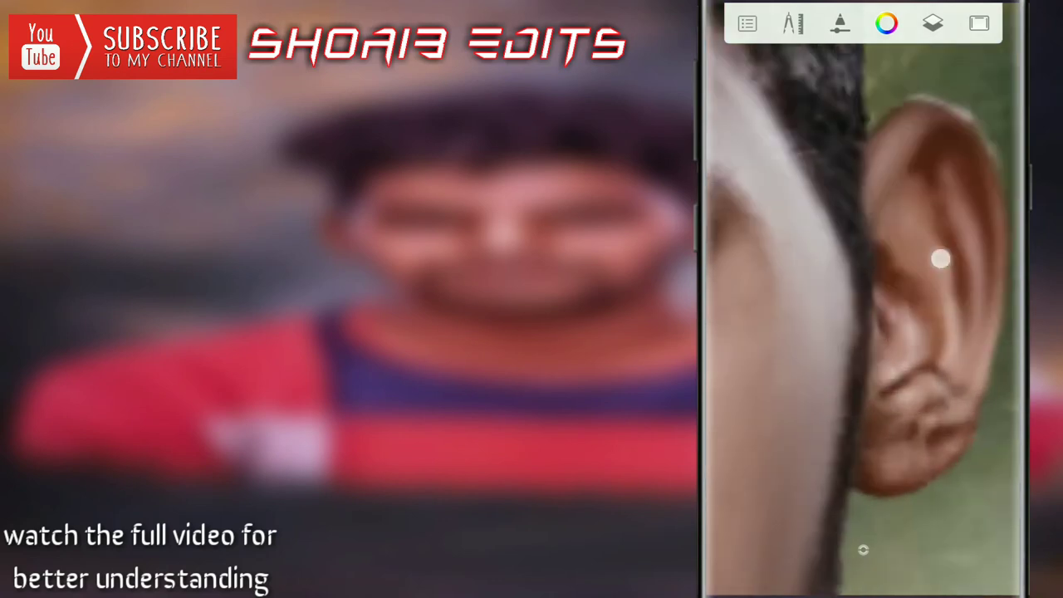
pyautogui.moveTo(894, 383); pyautogui.dragTo(919, 361)
pyautogui.moveTo(771, 256); pyautogui.dragTo(755, 218)
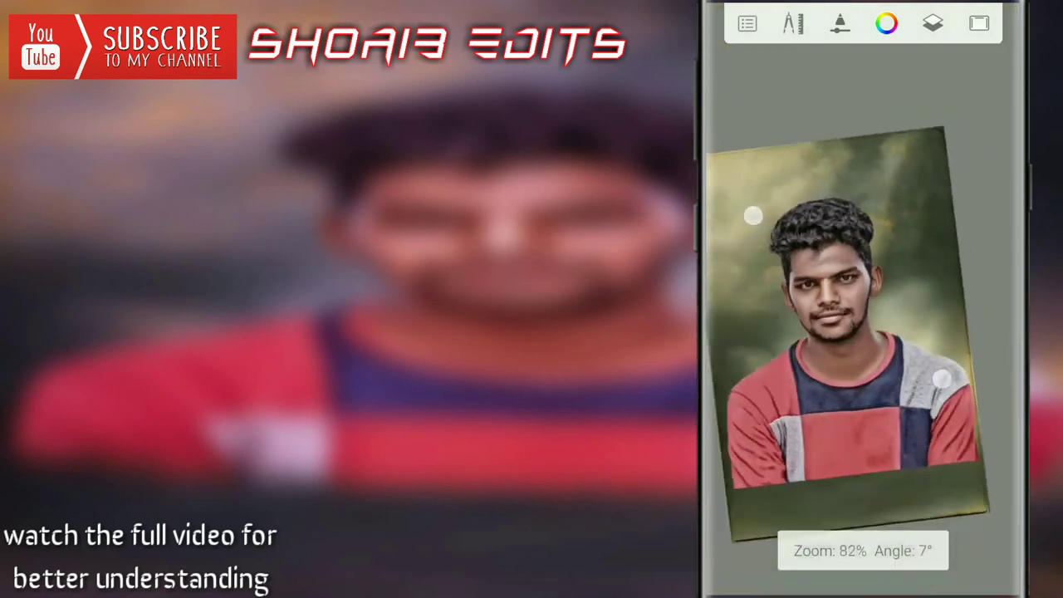
pyautogui.moveTo(857, 325); pyautogui.dragTo(848, 242)
pyautogui.scroll(-3, 969, 284)
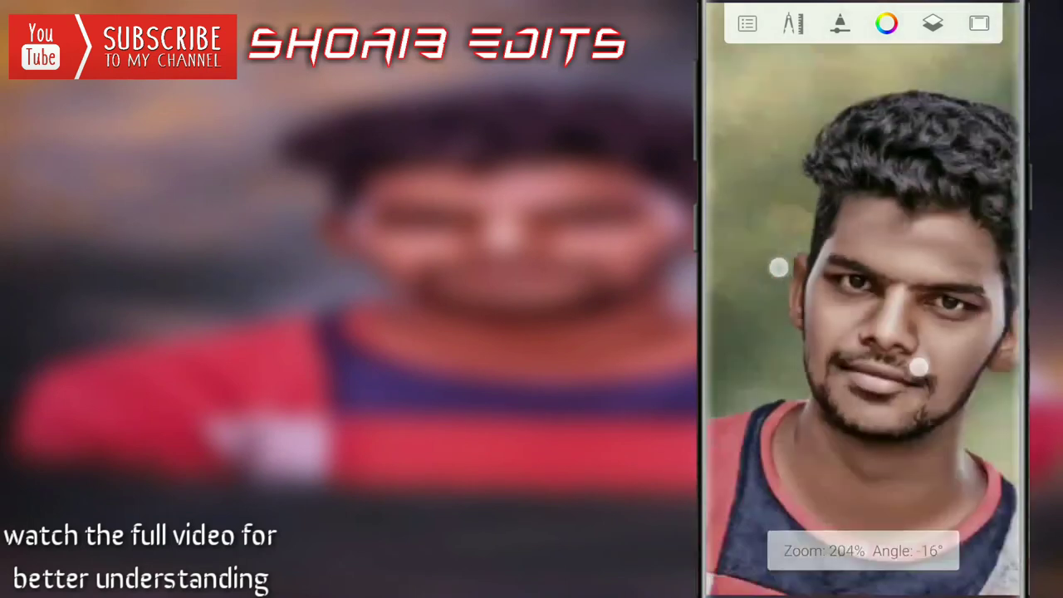
pyautogui.scroll(5, 846, 344)
# Step: Zoom in and out over the eye, nose and moustache to review the smoothed skin
pyautogui.moveTo(739, 206); pyautogui.dragTo(858, 316)
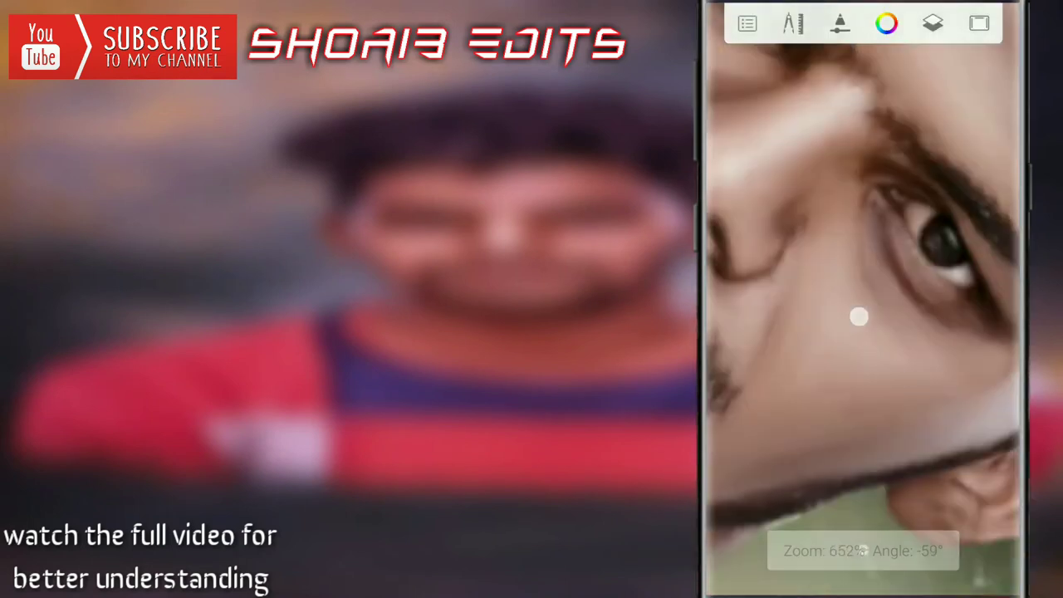
pyautogui.scroll(3, 836, 332)
pyautogui.scroll(2, 748, 321)
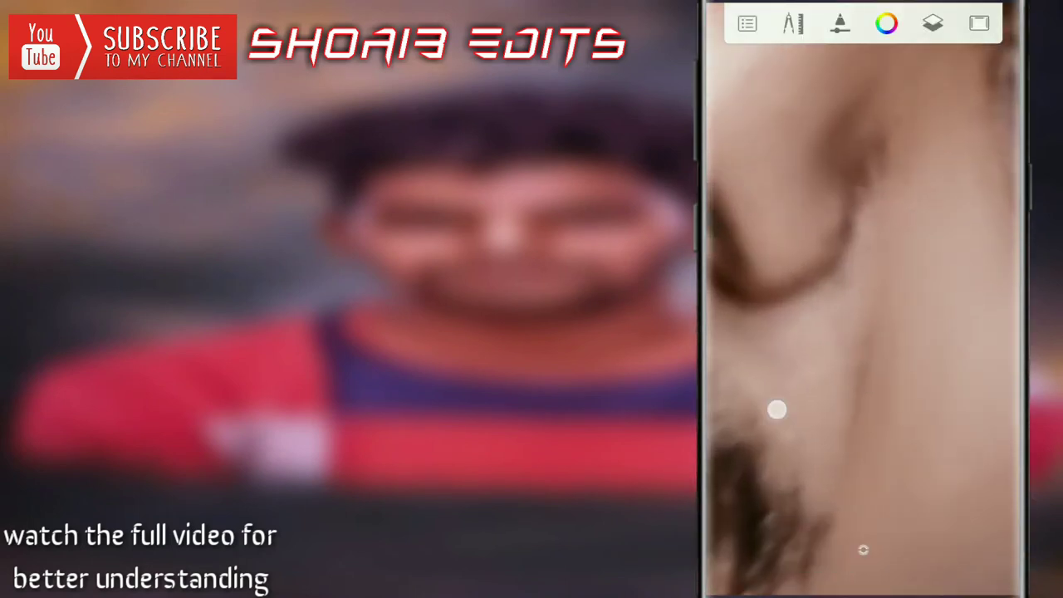
pyautogui.moveTo(776, 410); pyautogui.dragTo(868, 340)
pyautogui.scroll(-5, 867, 340)
pyautogui.scroll(5, 859, 314)
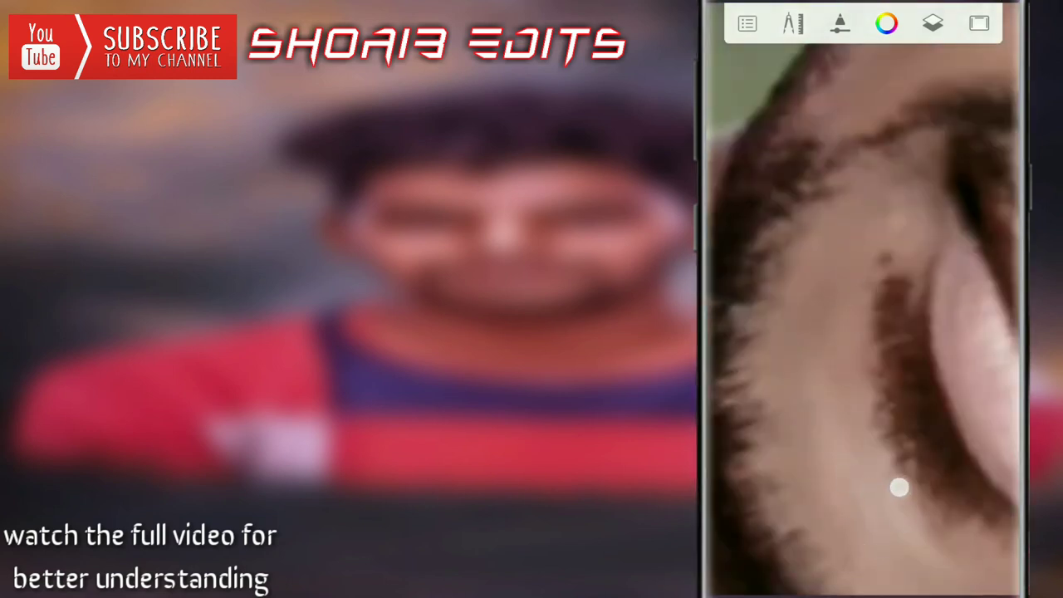
pyautogui.scroll(-3, 900, 488)
pyautogui.scroll(2, 847, 420)
pyautogui.scroll(-5, 823, 274)
pyautogui.scroll(-2, 839, 249)
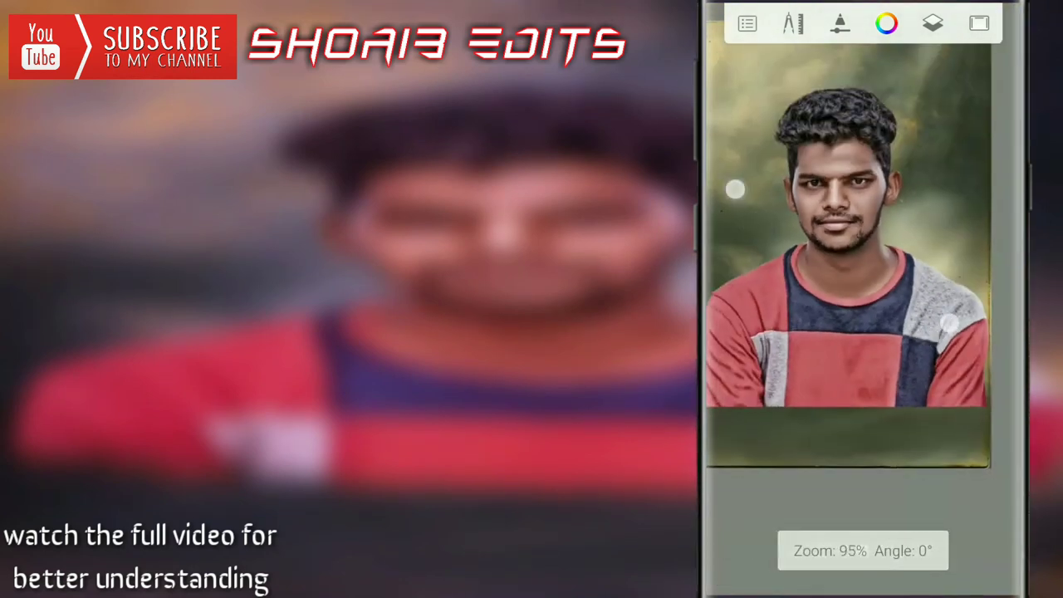
pyautogui.scroll(2, 842, 257)
pyautogui.scroll(-2, 847, 259)
pyautogui.scroll(-1, 864, 246)
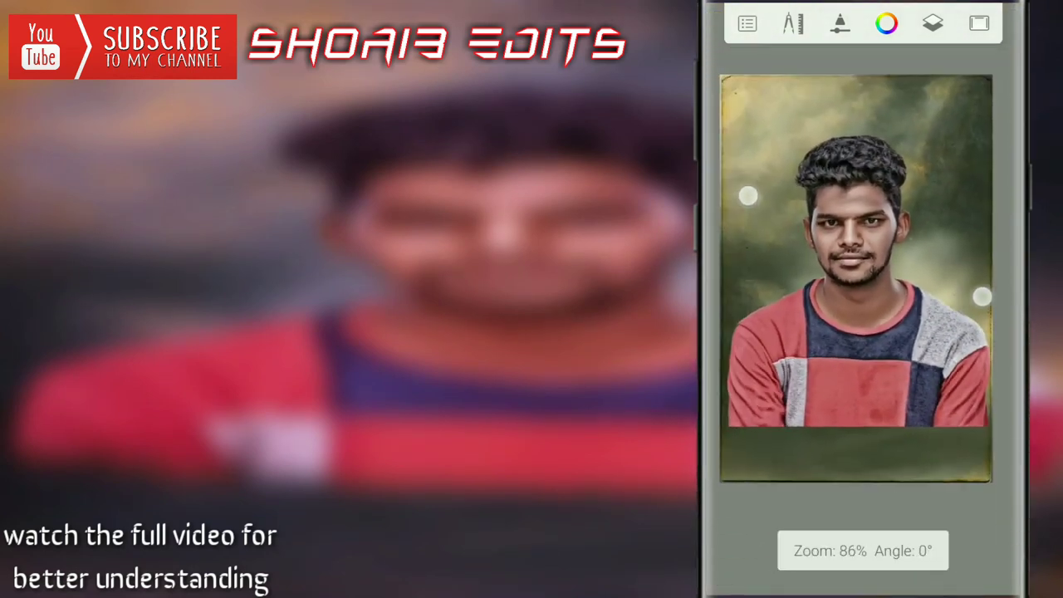
pyautogui.scroll(1, 865, 246)
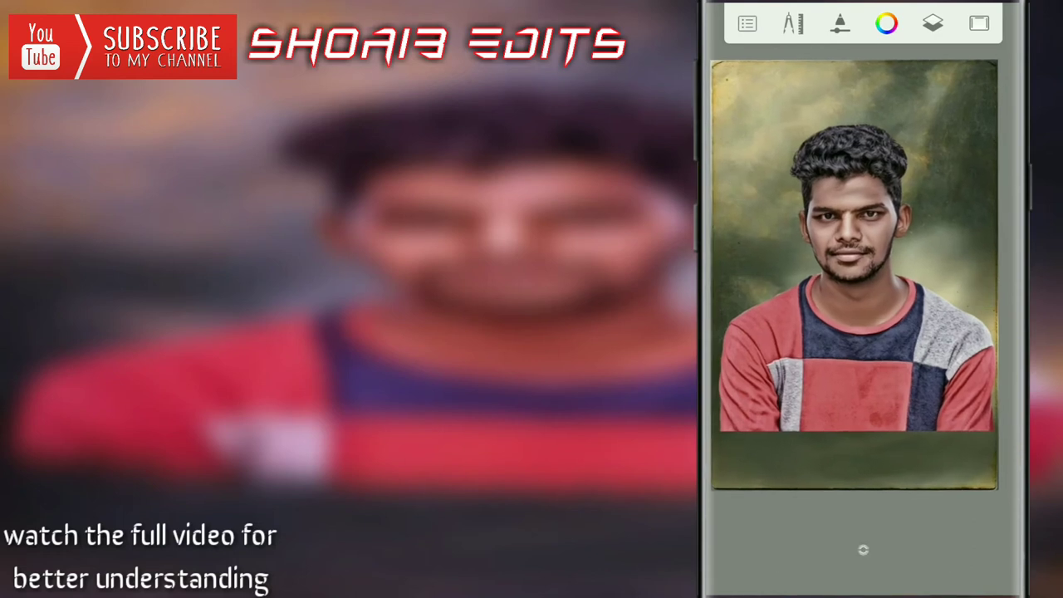
# Step: Lower the Smudge brush flow from 9% down to 5%
pyautogui.click(863, 549)
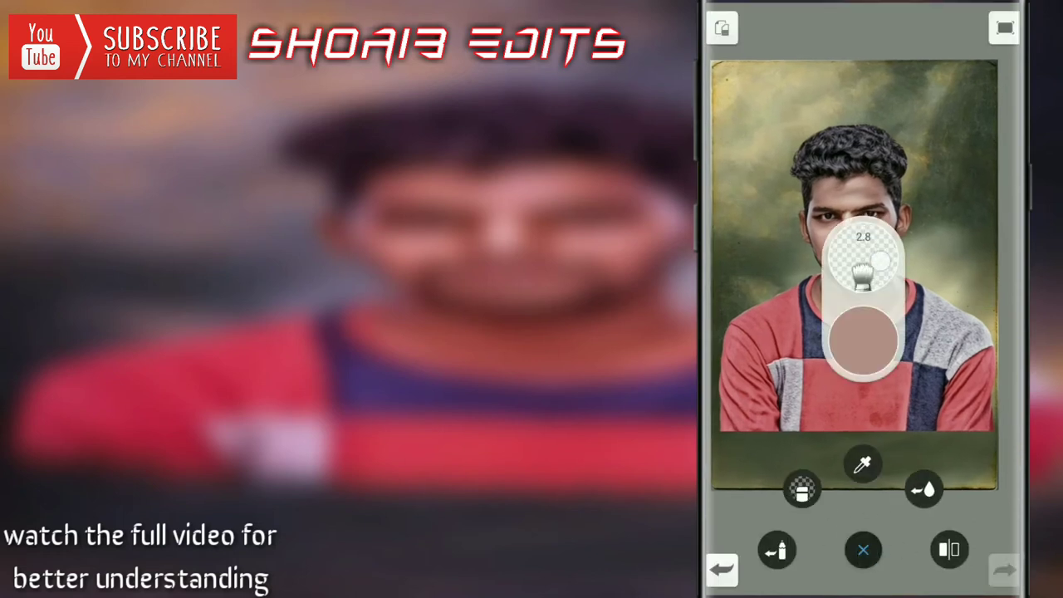
pyautogui.moveTo(879, 260); pyautogui.dragTo(880, 246)
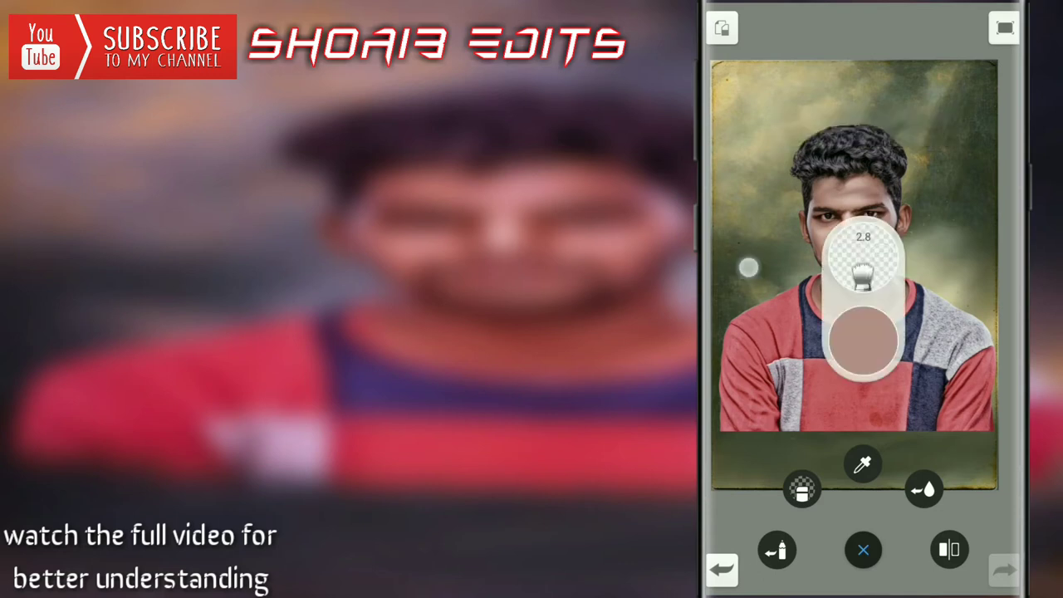
pyautogui.scroll(5, 840, 341)
pyautogui.moveTo(864, 332); pyautogui.dragTo(878, 285)
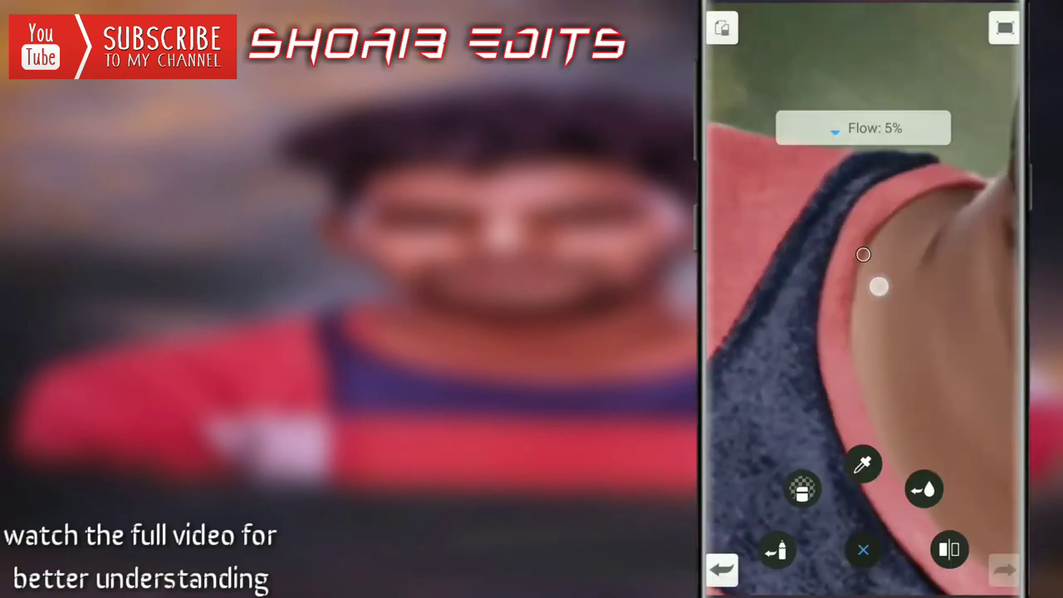
pyautogui.scroll(5, 850, 264)
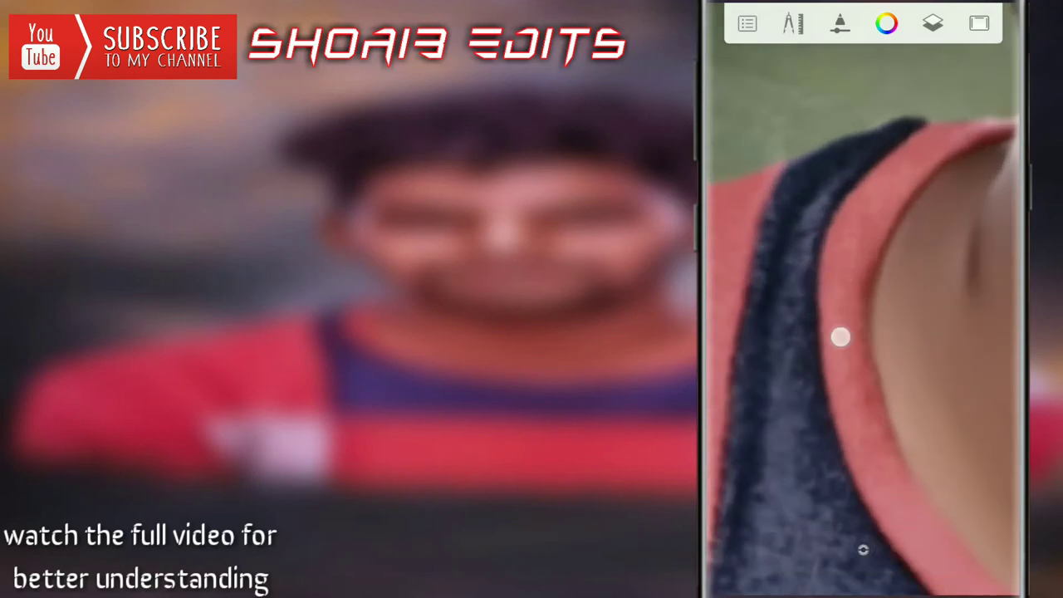
pyautogui.click(880, 471)
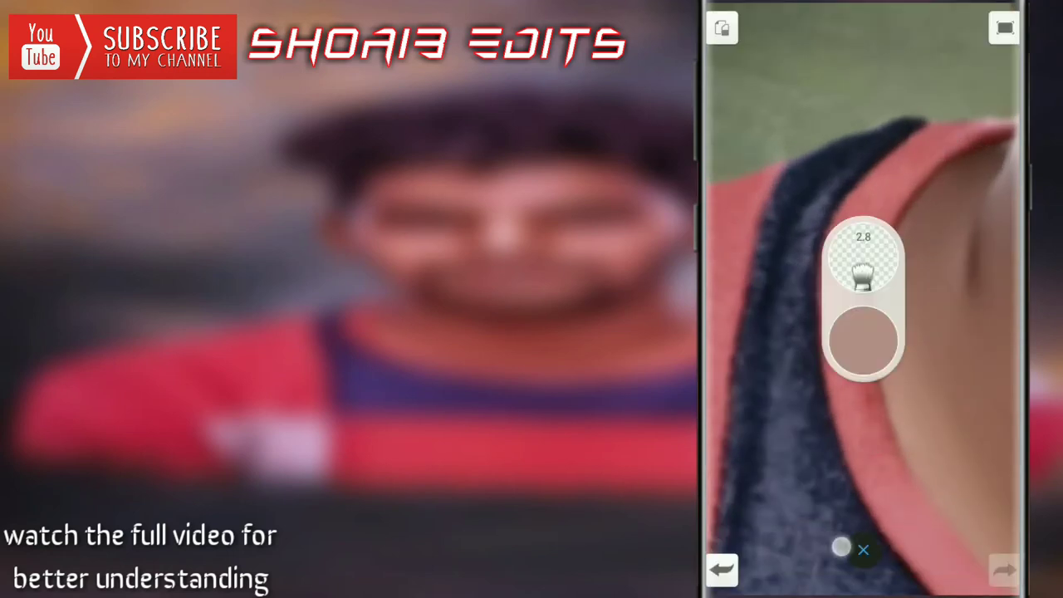
pyautogui.scroll(3, 880, 332)
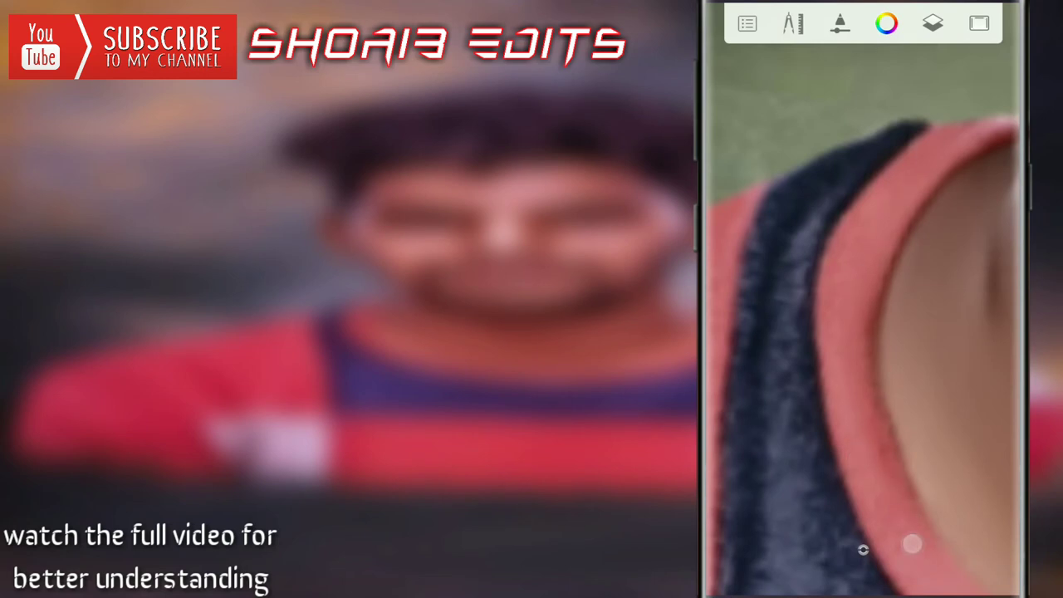
# Step: Set the Smudge brush size to 3.2
pyautogui.click(863, 549)
pyautogui.moveTo(880, 241); pyautogui.dragTo(913, 257)
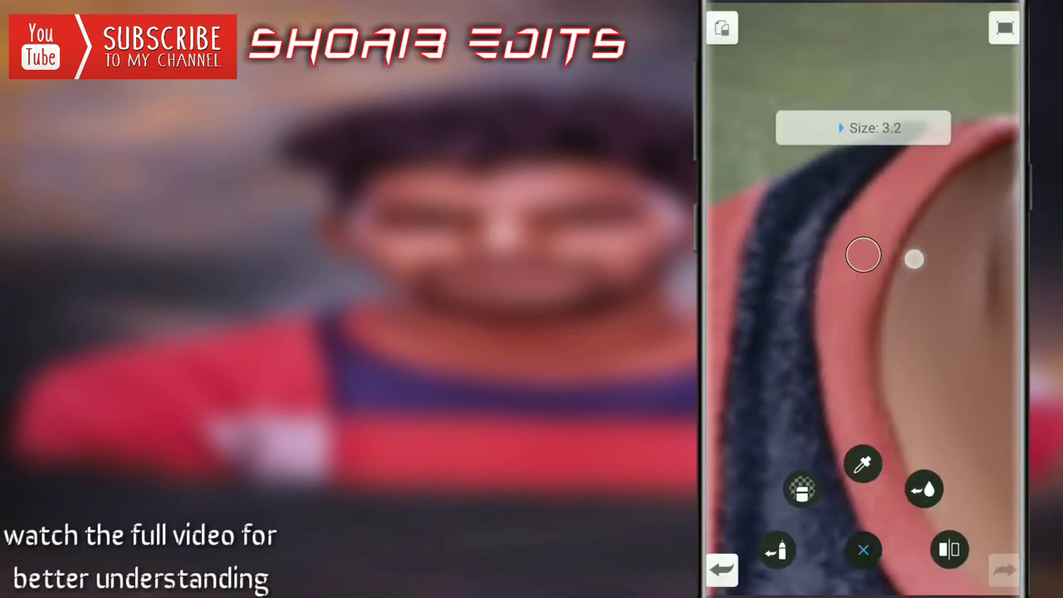
pyautogui.scroll(3, 827, 299)
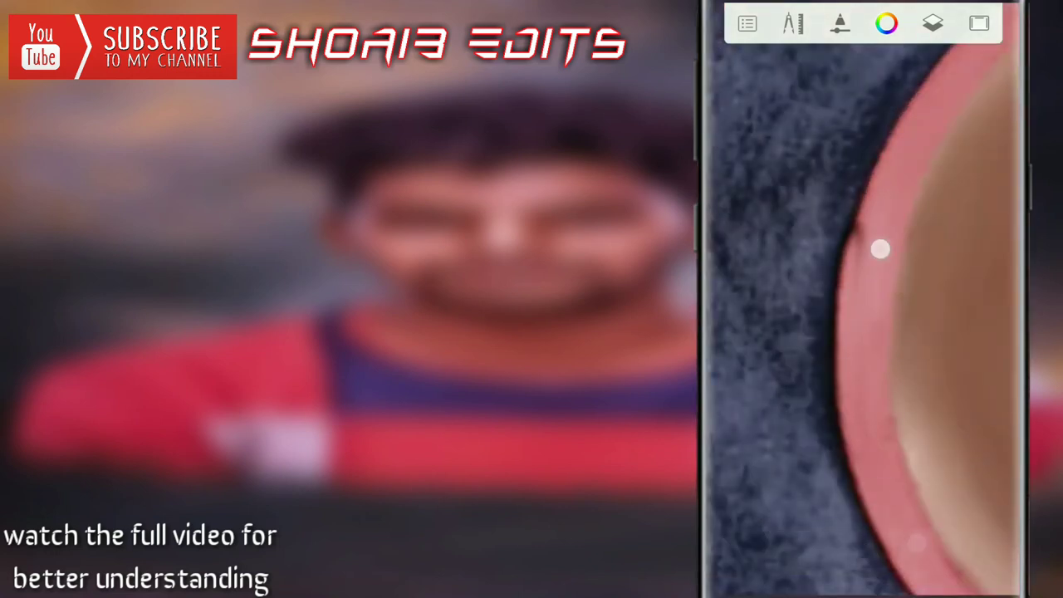
pyautogui.scroll(-2, 830, 303)
pyautogui.scroll(-3, 842, 387)
pyautogui.scroll(3, 859, 373)
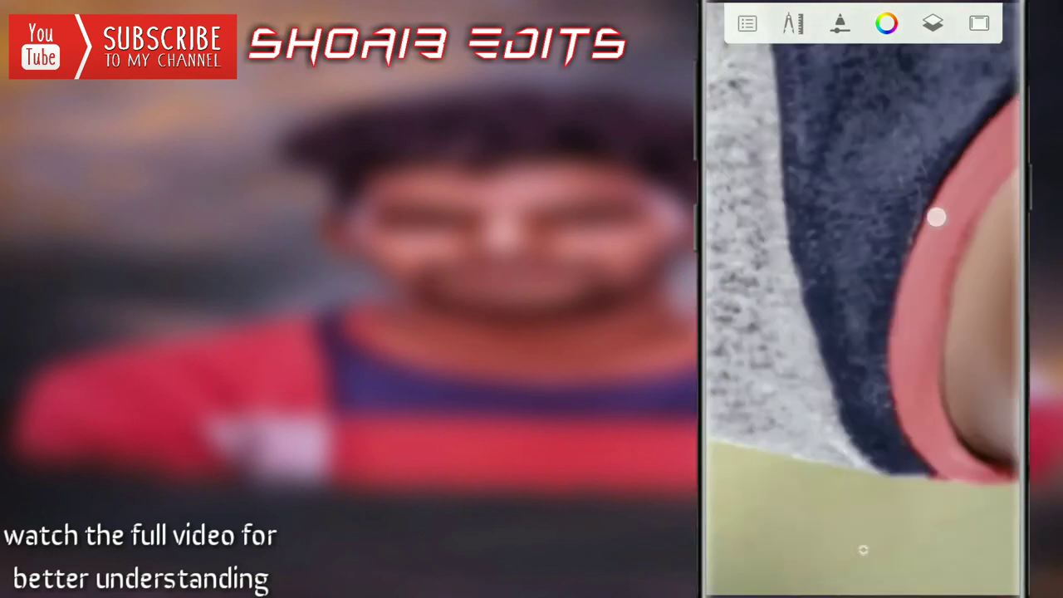
pyautogui.scroll(-3, 936, 216)
pyautogui.scroll(3, 864, 332)
# Step: Reduce the Smudge brush flow to a very low strength
pyautogui.click(861, 252)
pyautogui.scroll(2, 899, 157)
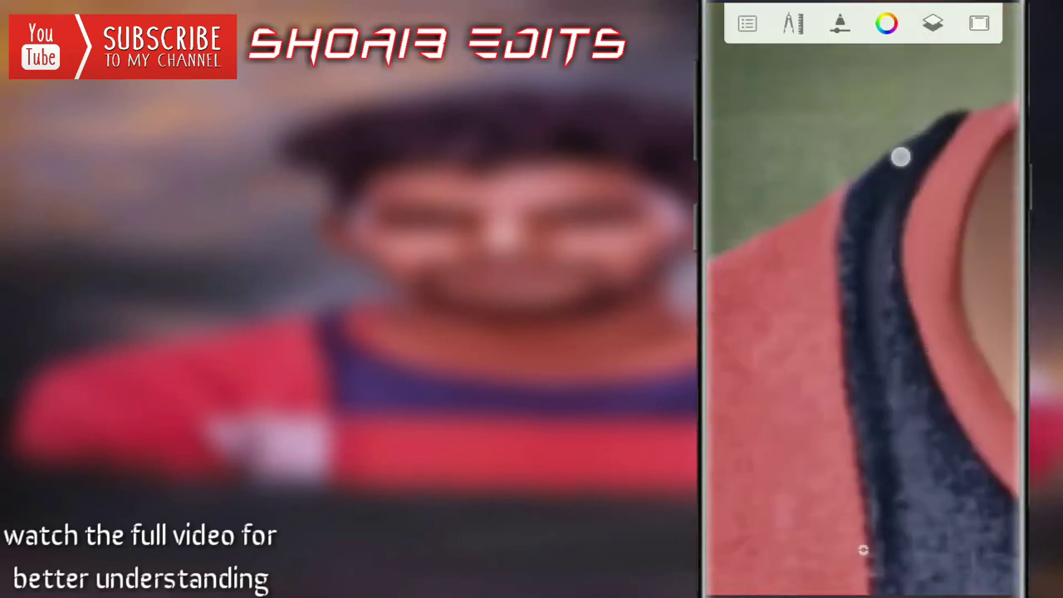
pyautogui.click(883, 303)
pyautogui.moveTo(864, 340); pyautogui.dragTo(870, 313)
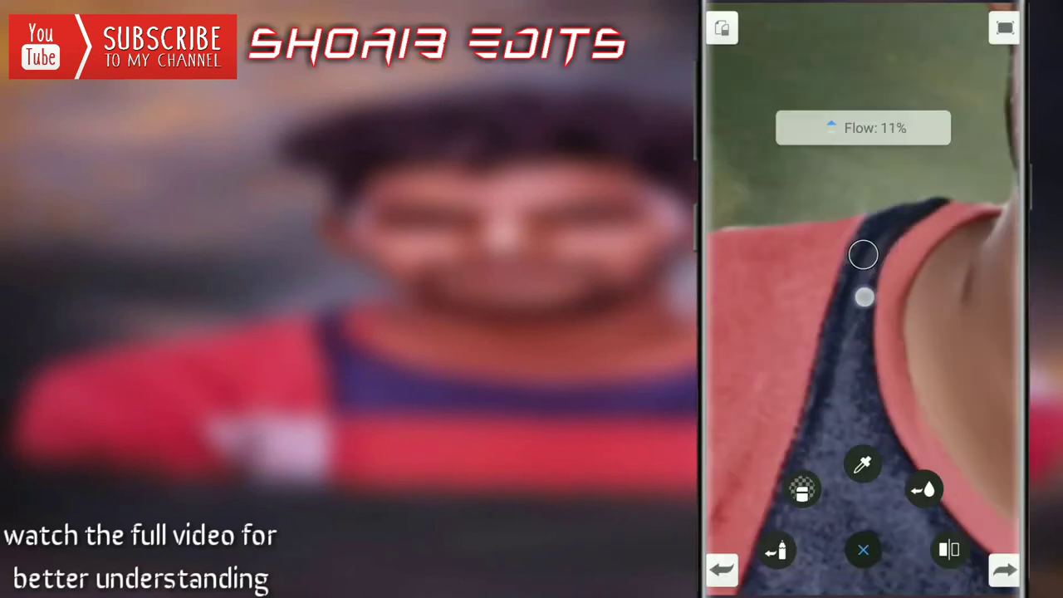
pyautogui.scroll(2, 863, 332)
pyautogui.scroll(2, 831, 299)
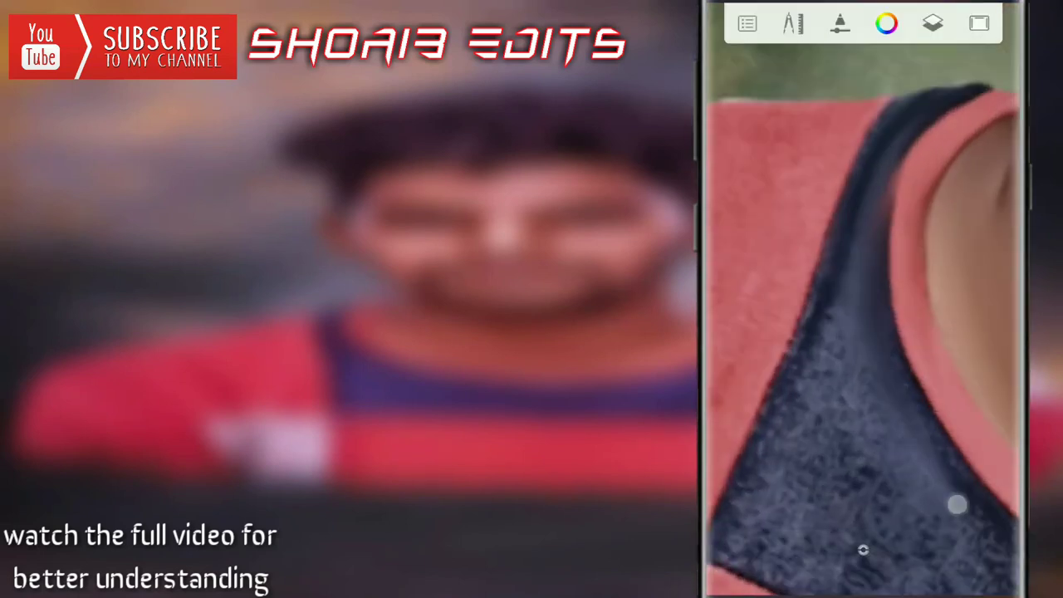
pyautogui.scroll(1, 789, 303)
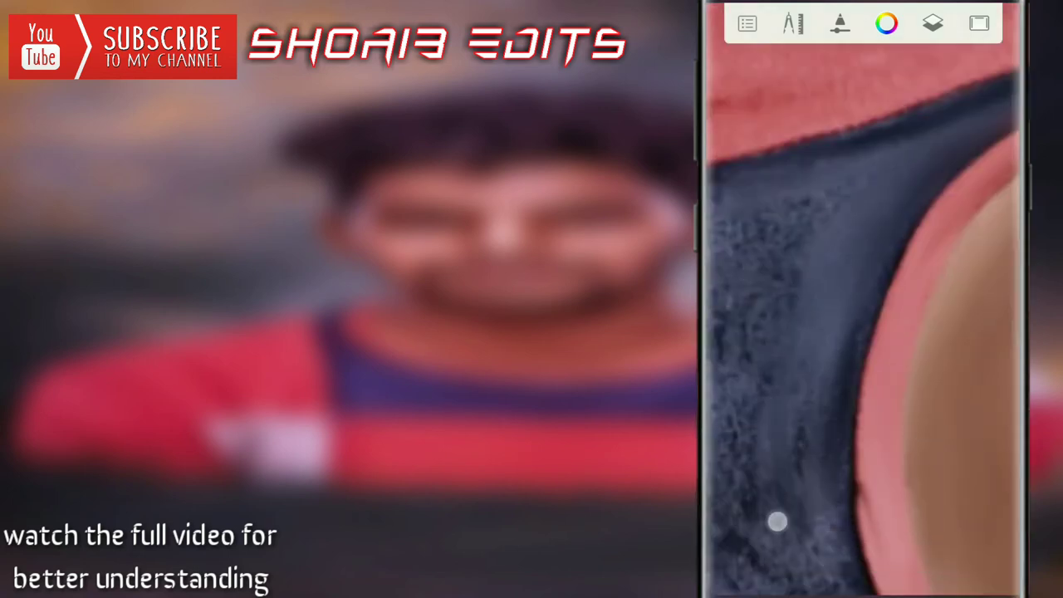
pyautogui.moveTo(829, 480); pyautogui.dragTo(856, 311)
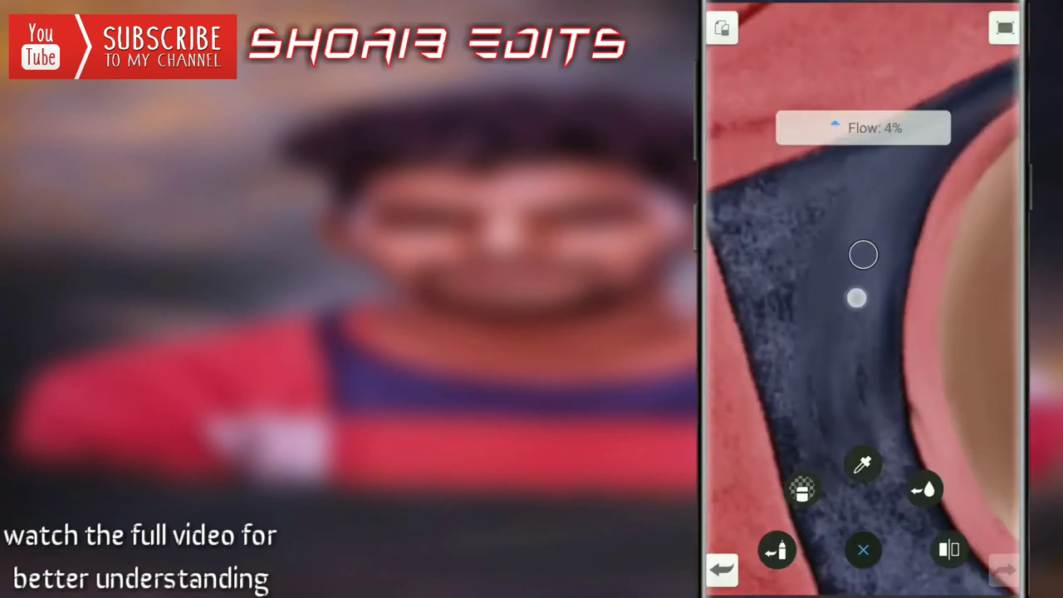
pyautogui.scroll(1, 800, 436)
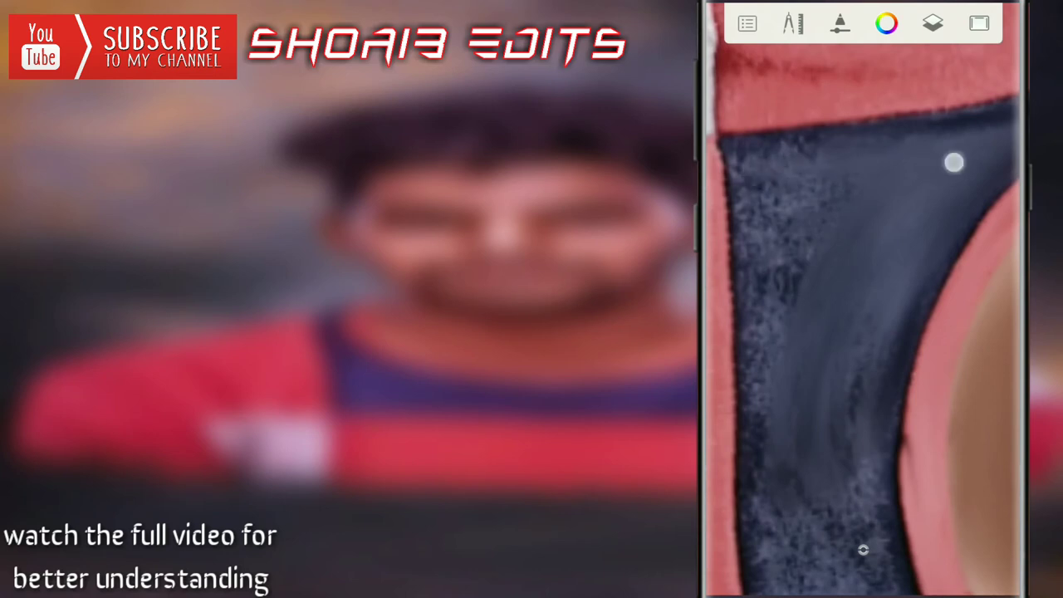
# Step: Smudge the navy fabric beside the collar, rotating the canvas along the panel
pyautogui.moveTo(781, 422); pyautogui.dragTo(760, 429)
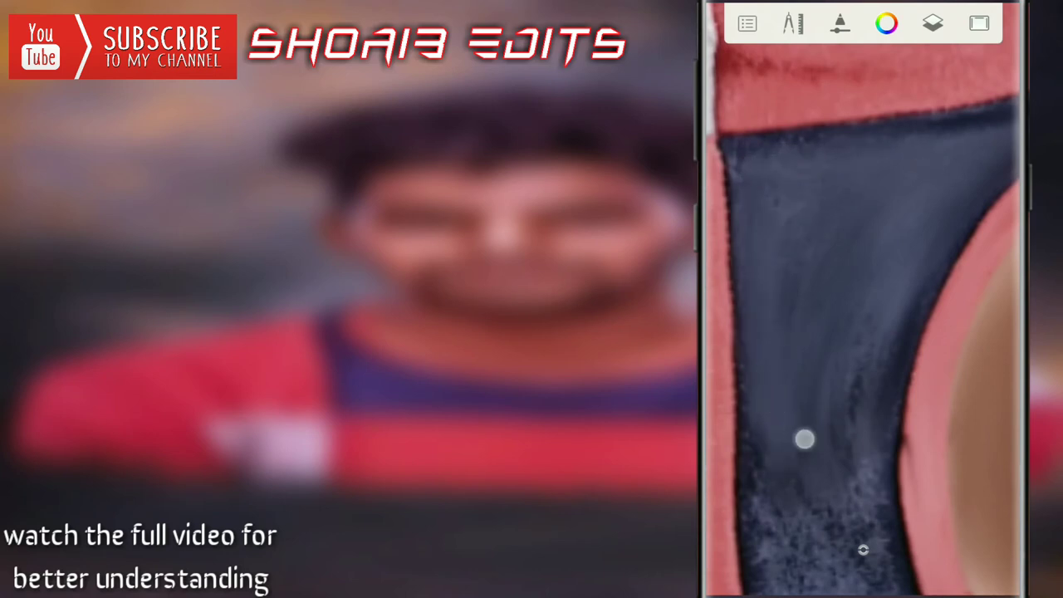
pyautogui.moveTo(869, 552); pyautogui.dragTo(881, 446)
pyautogui.moveTo(906, 258); pyautogui.dragTo(867, 216)
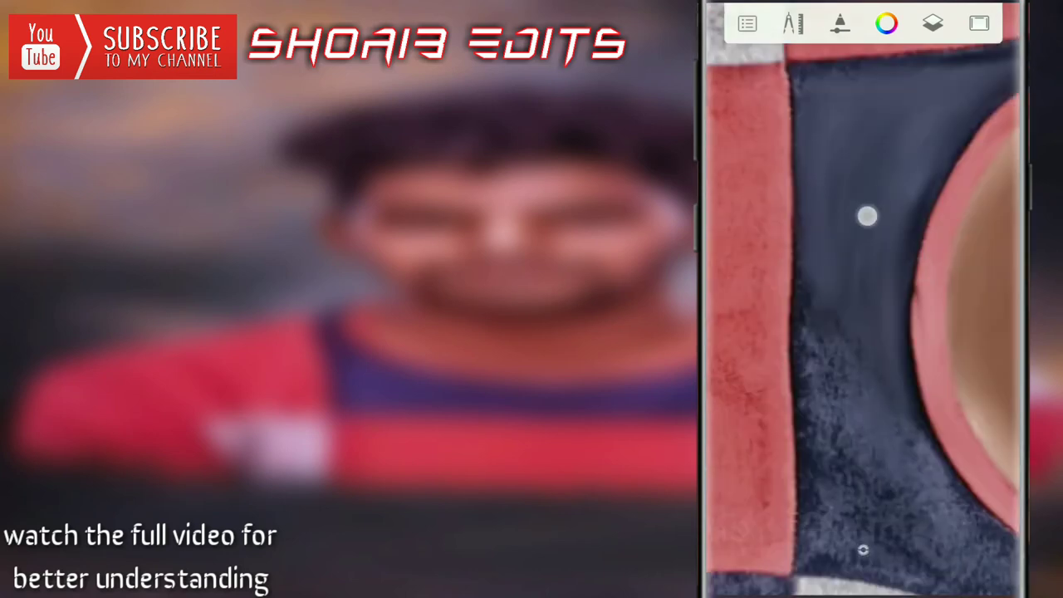
pyautogui.moveTo(846, 468); pyautogui.dragTo(823, 550)
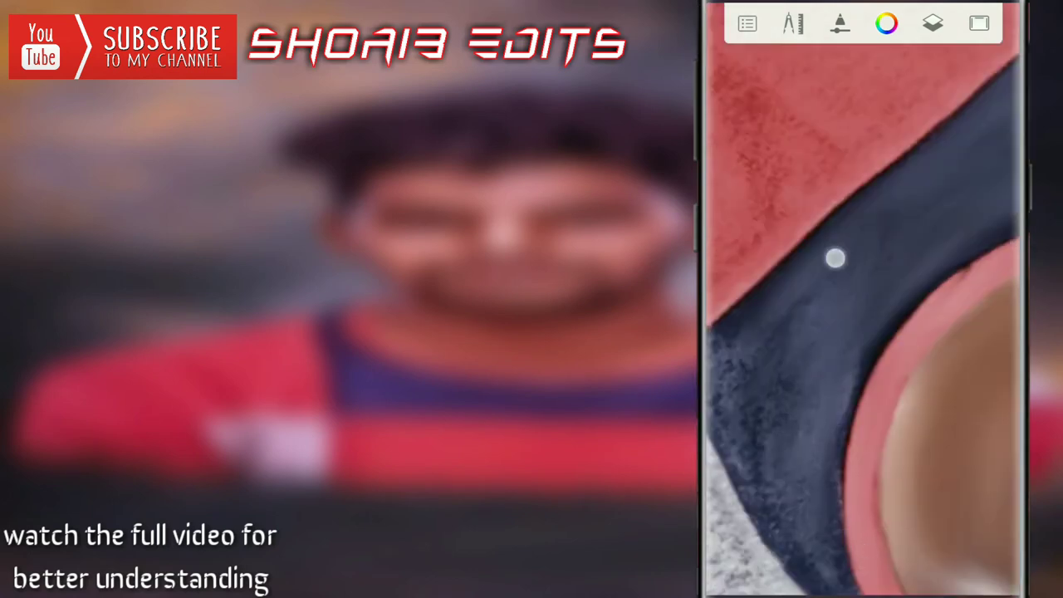
pyautogui.moveTo(823, 385); pyautogui.dragTo(813, 327)
pyautogui.moveTo(811, 442)
pyautogui.mouseDown()
pyautogui.moveTo(886, 221)
pyautogui.moveTo(813, 417)
pyautogui.mouseUp()
pyautogui.moveTo(801, 265)
pyautogui.mouseDown()
pyautogui.moveTo(835, 313)
pyautogui.moveTo(797, 286)
pyautogui.mouseUp()
pyautogui.moveTo(969, 130); pyautogui.dragTo(835, 360)
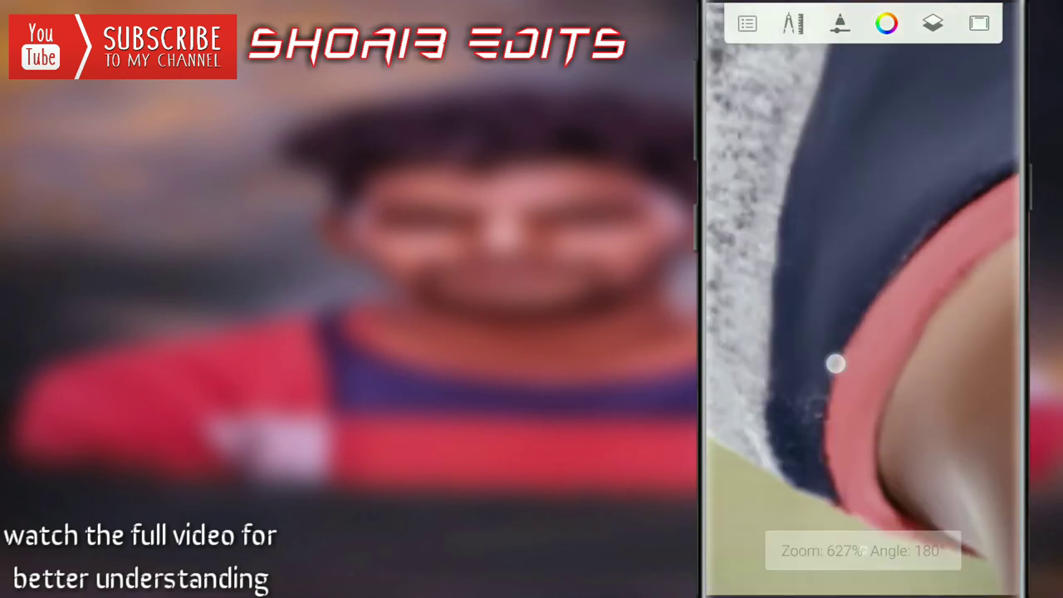
pyautogui.moveTo(825, 448); pyautogui.dragTo(795, 337)
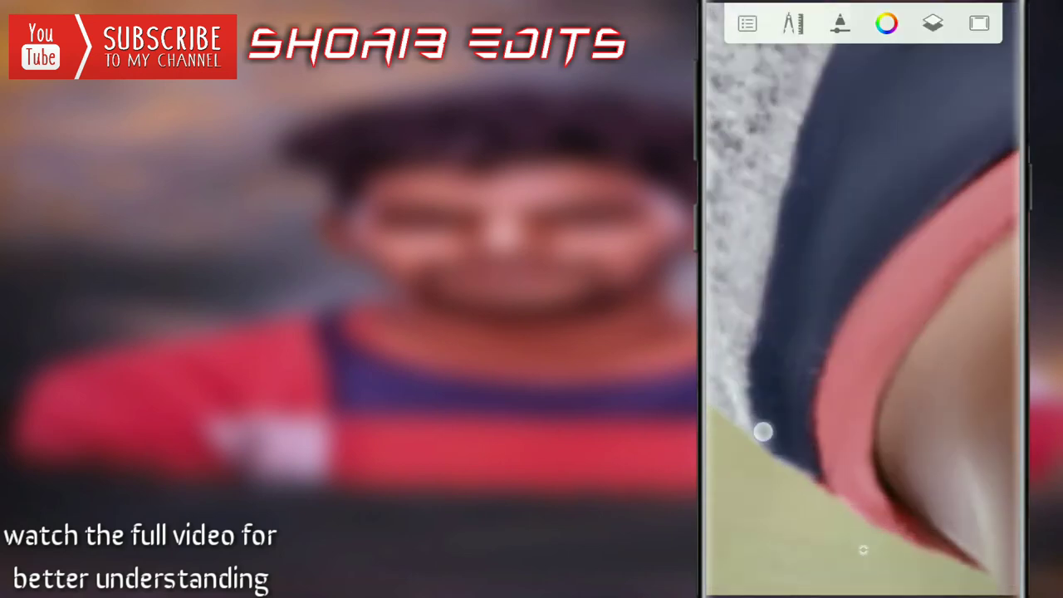
pyautogui.moveTo(763, 431)
pyautogui.mouseDown()
pyautogui.moveTo(771, 337)
pyautogui.moveTo(790, 465)
pyautogui.moveTo(842, 470)
pyautogui.moveTo(731, 225)
pyautogui.mouseUp()
# Step: Set the brush size to 2.5 and zoom in close on the neckline
pyautogui.click(861, 332)
pyautogui.moveTo(861, 332); pyautogui.dragTo(864, 252)
pyautogui.moveTo(750, 306)
pyautogui.mouseDown()
pyautogui.moveTo(870, 402)
pyautogui.moveTo(862, 318)
pyautogui.mouseUp()
pyautogui.moveTo(858, 524)
pyautogui.mouseDown()
pyautogui.moveTo(742, 263)
pyautogui.moveTo(926, 327)
pyautogui.moveTo(974, 194)
pyautogui.mouseUp()
# Step: Set the Smudge brush flow to 6% and bring the collar and shoulder into view
pyautogui.moveTo(863, 550); pyautogui.dragTo(776, 254)
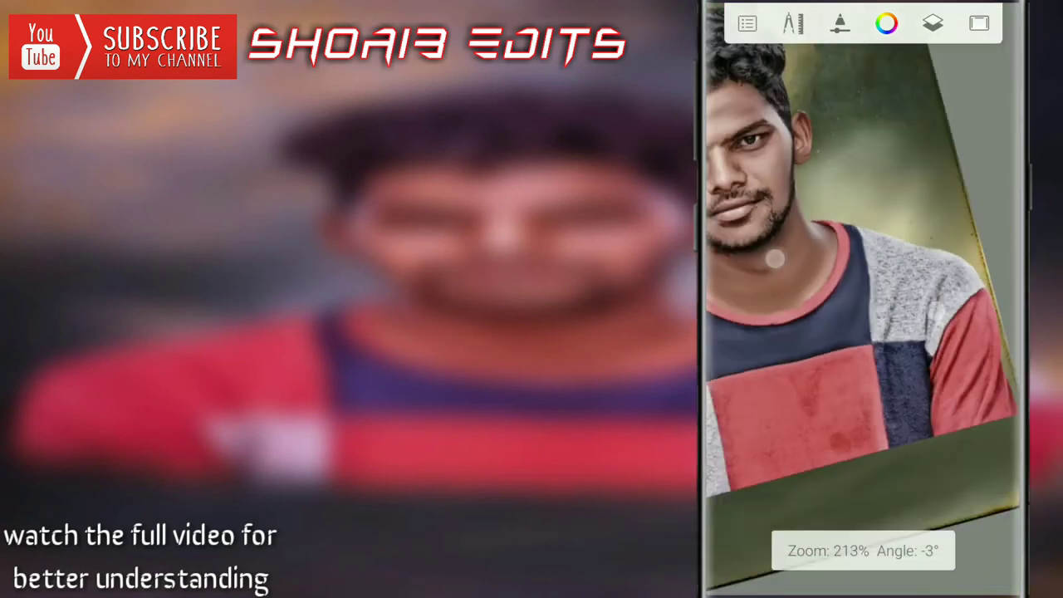
pyautogui.click(878, 363)
pyautogui.moveTo(858, 320)
pyautogui.mouseDown()
pyautogui.moveTo(864, 254)
pyautogui.moveTo(847, 356)
pyautogui.moveTo(832, 373)
pyautogui.moveTo(752, 284)
pyautogui.moveTo(792, 280)
pyautogui.mouseUp()
pyautogui.click(867, 332)
pyautogui.moveTo(867, 332)
pyautogui.mouseDown()
pyautogui.moveTo(859, 297)
pyautogui.moveTo(745, 241)
pyautogui.mouseUp()
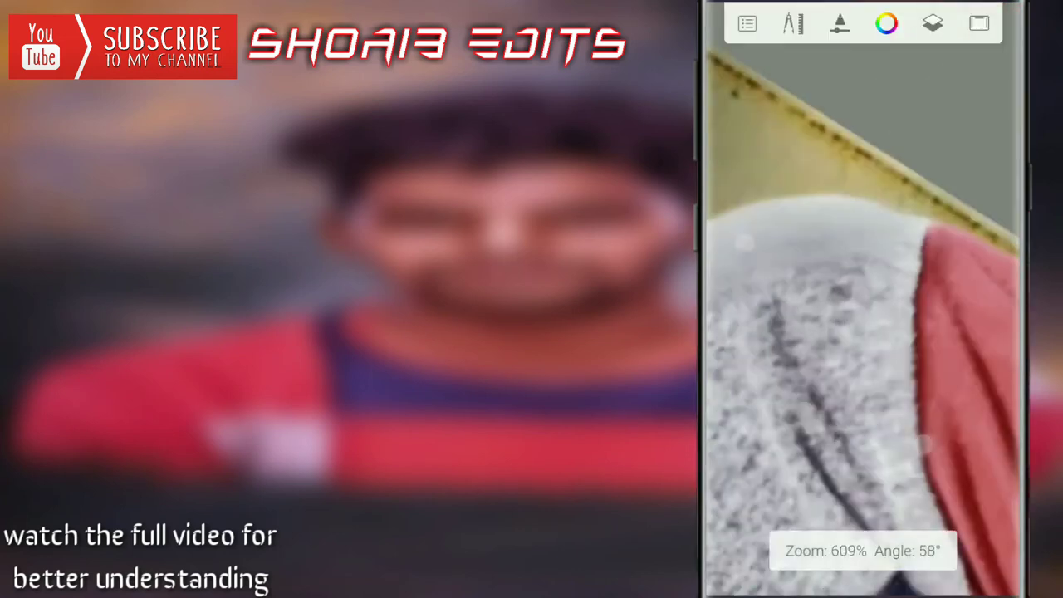
pyautogui.moveTo(910, 530)
pyautogui.mouseDown()
pyautogui.moveTo(833, 315)
pyautogui.moveTo(757, 247)
pyautogui.mouseUp()
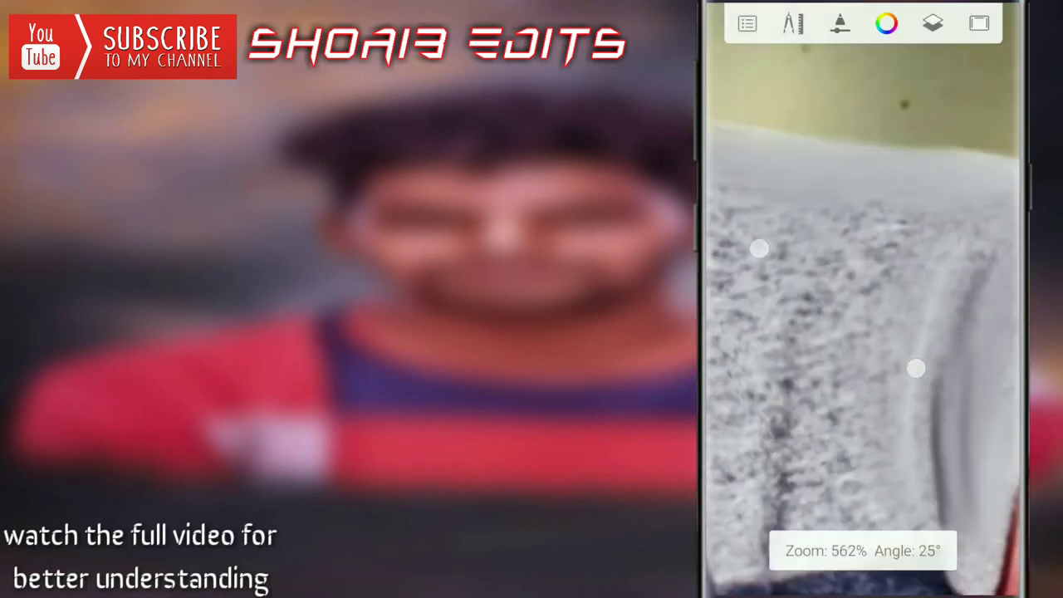
pyautogui.moveTo(844, 177)
pyautogui.mouseDown()
pyautogui.moveTo(813, 424)
pyautogui.moveTo(738, 220)
pyautogui.moveTo(814, 280)
pyautogui.moveTo(860, 397)
pyautogui.moveTo(896, 246)
pyautogui.mouseUp()
# Step: Smudge the grainy grey and dark shirt fabric smooth, with brush flow at 10%
pyautogui.moveTo(907, 149)
pyautogui.mouseDown()
pyautogui.moveTo(916, 275)
pyautogui.moveTo(949, 247)
pyautogui.moveTo(861, 466)
pyautogui.mouseUp()
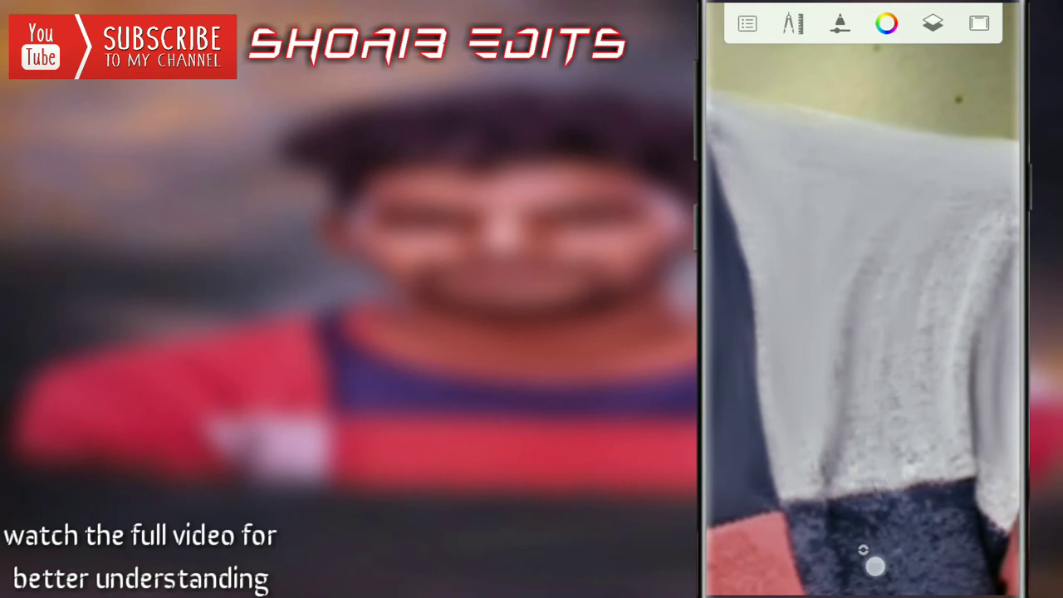
pyautogui.moveTo(876, 567); pyautogui.dragTo(804, 433)
pyautogui.moveTo(961, 229)
pyautogui.mouseDown()
pyautogui.moveTo(883, 337)
pyautogui.moveTo(862, 254)
pyautogui.mouseUp()
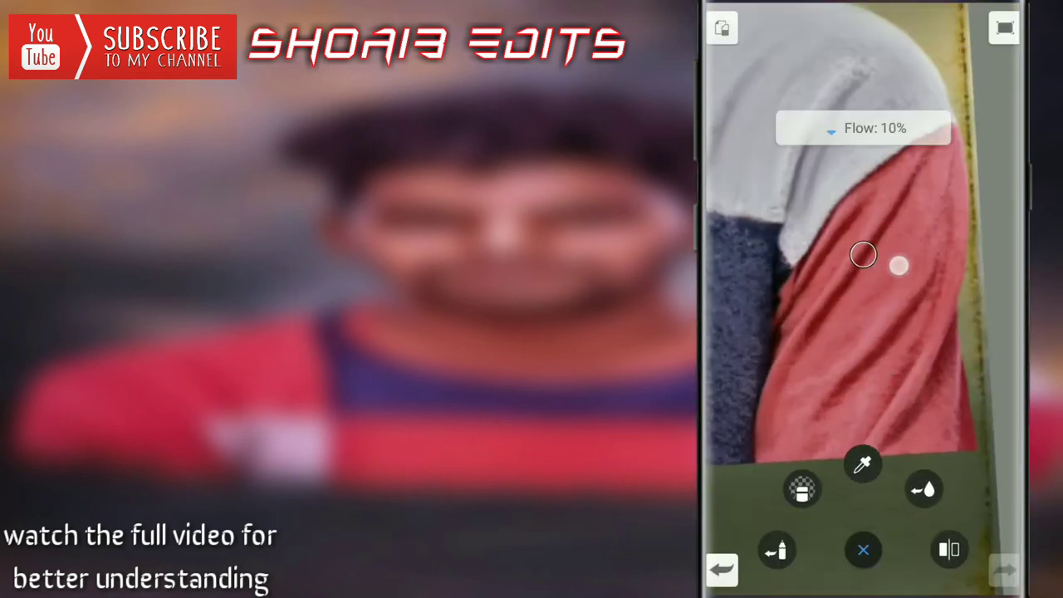
pyautogui.moveTo(969, 287)
pyautogui.mouseDown()
pyautogui.moveTo(972, 155)
pyautogui.moveTo(802, 374)
pyautogui.moveTo(910, 343)
pyautogui.mouseUp()
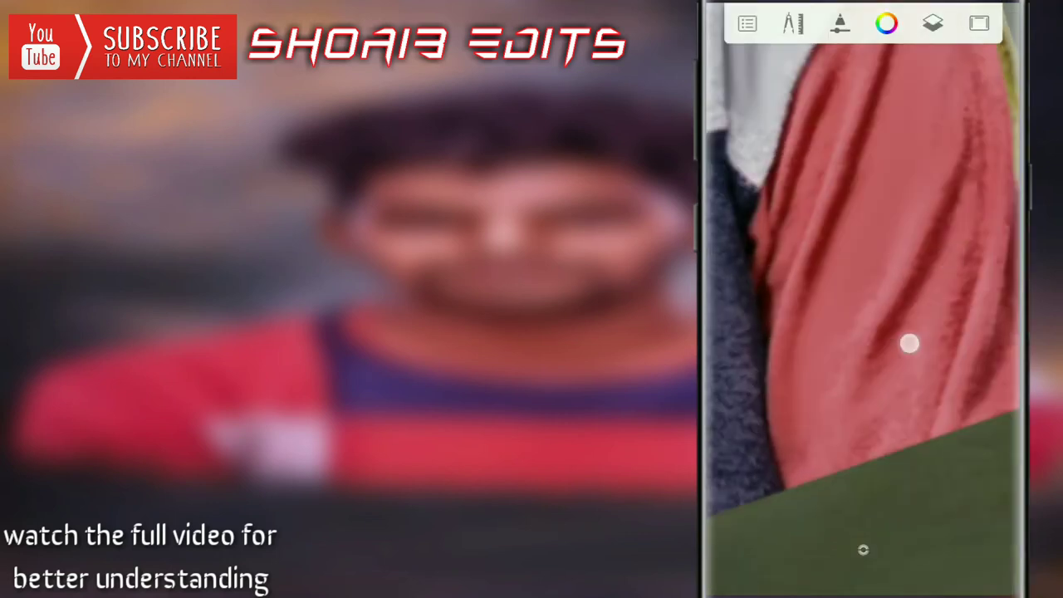
pyautogui.moveTo(833, 450)
pyautogui.mouseDown()
pyautogui.moveTo(886, 356)
pyautogui.moveTo(973, 282)
pyautogui.moveTo(886, 253)
pyautogui.moveTo(855, 423)
pyautogui.moveTo(895, 439)
pyautogui.moveTo(941, 288)
pyautogui.moveTo(919, 142)
pyautogui.moveTo(958, 373)
pyautogui.moveTo(817, 373)
pyautogui.mouseUp()
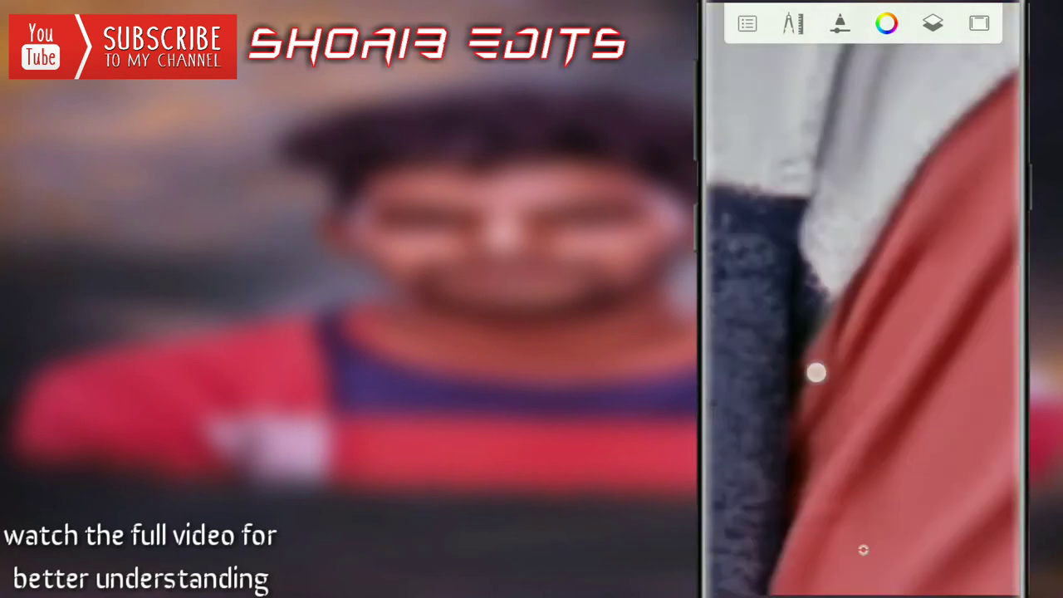
pyautogui.moveTo(735, 340)
pyautogui.mouseDown()
pyautogui.moveTo(968, 310)
pyautogui.moveTo(942, 404)
pyautogui.moveTo(872, 50)
pyautogui.mouseUp()
pyautogui.moveTo(904, 186)
pyautogui.mouseDown()
pyautogui.moveTo(911, 208)
pyautogui.moveTo(866, 206)
pyautogui.mouseUp()
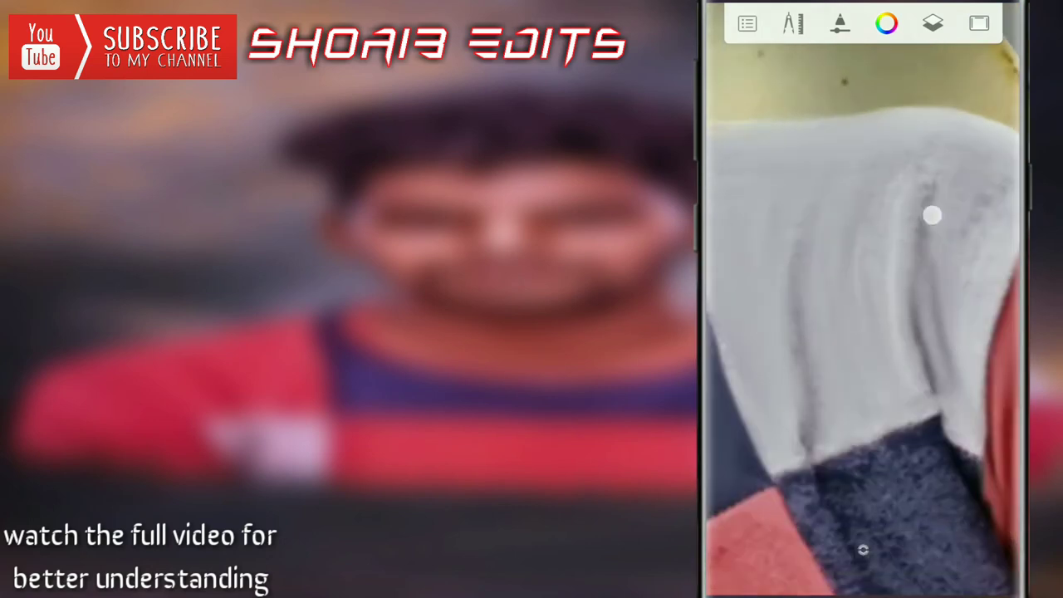
pyautogui.moveTo(932, 216); pyautogui.dragTo(814, 242)
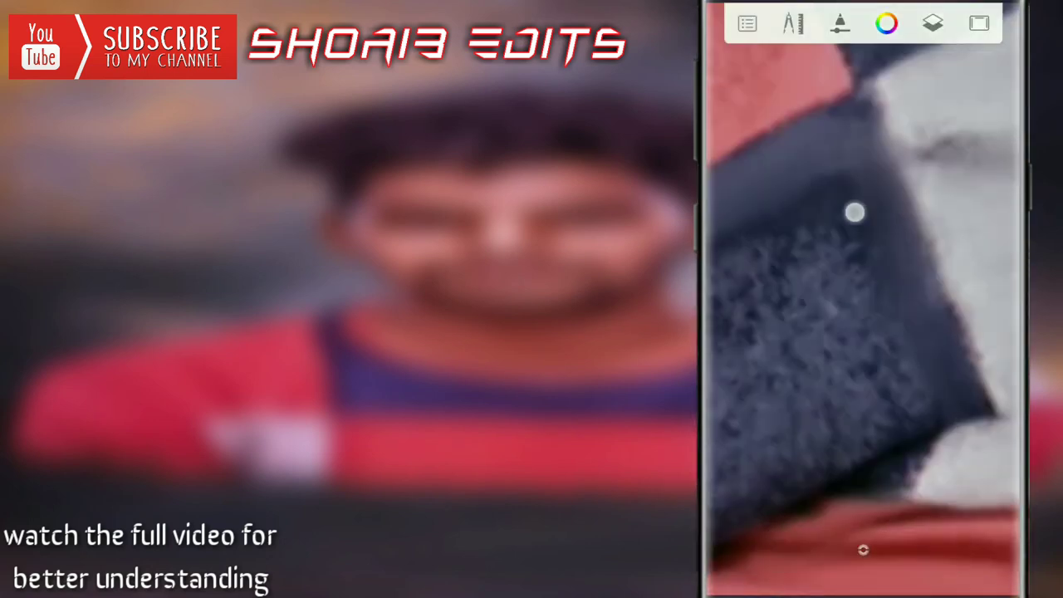
pyautogui.moveTo(855, 211)
pyautogui.mouseDown()
pyautogui.moveTo(902, 338)
pyautogui.moveTo(942, 304)
pyautogui.mouseUp()
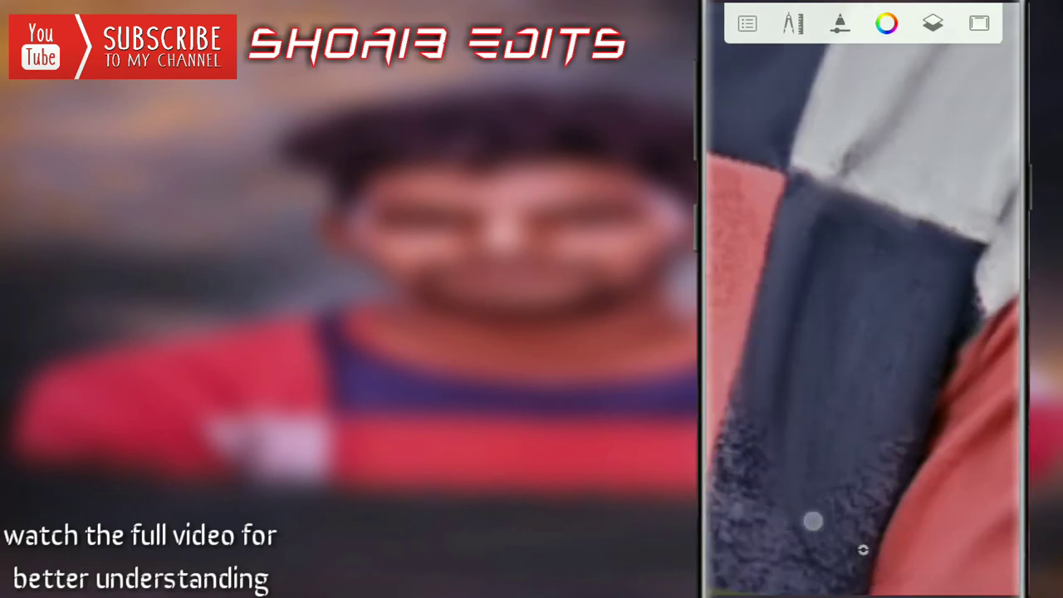
pyautogui.moveTo(813, 521)
pyautogui.mouseDown()
pyautogui.moveTo(864, 351)
pyautogui.moveTo(798, 483)
pyautogui.moveTo(846, 376)
pyautogui.mouseUp()
# Step: Resize the brush and set its flow to 14% while zoomed on the shirt panels
pyautogui.moveTo(792, 337); pyautogui.dragTo(750, 291)
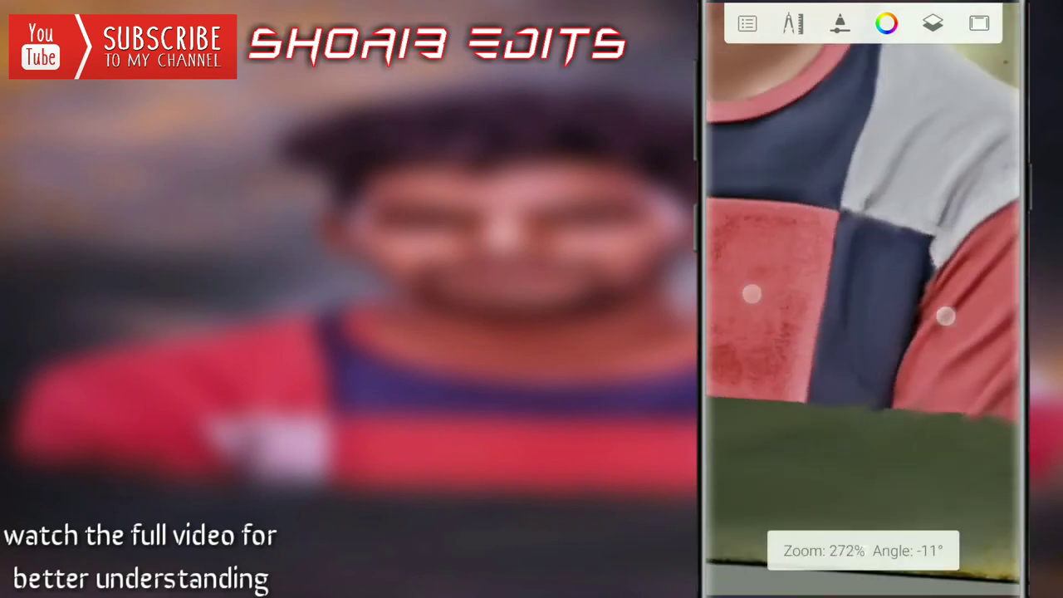
pyautogui.moveTo(866, 273)
pyautogui.mouseDown()
pyautogui.moveTo(740, 325)
pyautogui.moveTo(863, 415)
pyautogui.mouseUp()
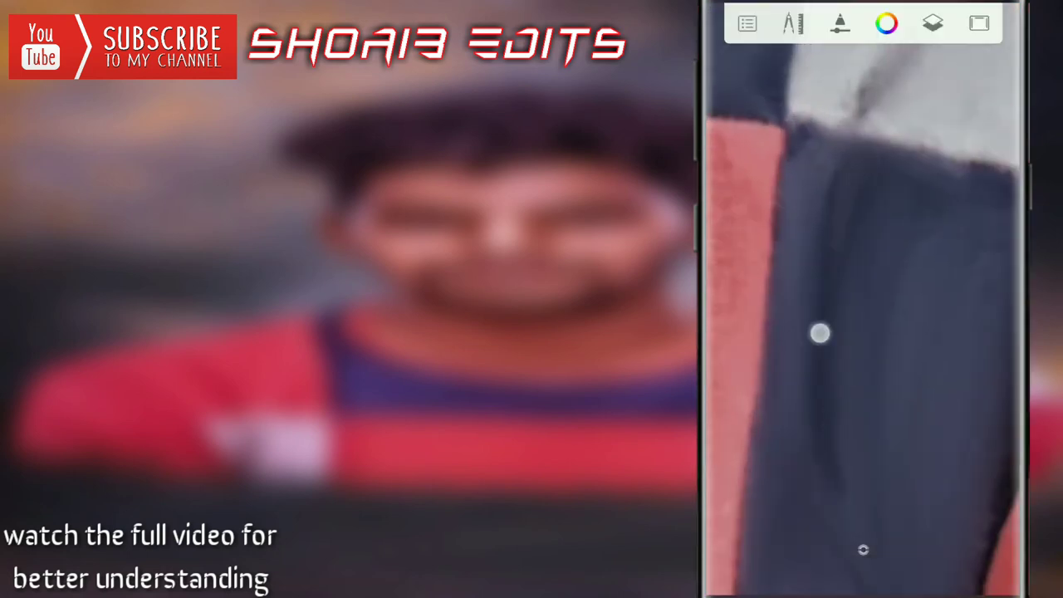
pyautogui.moveTo(820, 333)
pyautogui.mouseDown()
pyautogui.moveTo(864, 383)
pyautogui.moveTo(917, 290)
pyautogui.moveTo(951, 354)
pyautogui.moveTo(836, 387)
pyautogui.moveTo(902, 356)
pyautogui.moveTo(824, 370)
pyautogui.moveTo(811, 277)
pyautogui.mouseUp()
pyautogui.moveTo(914, 347); pyautogui.dragTo(864, 551)
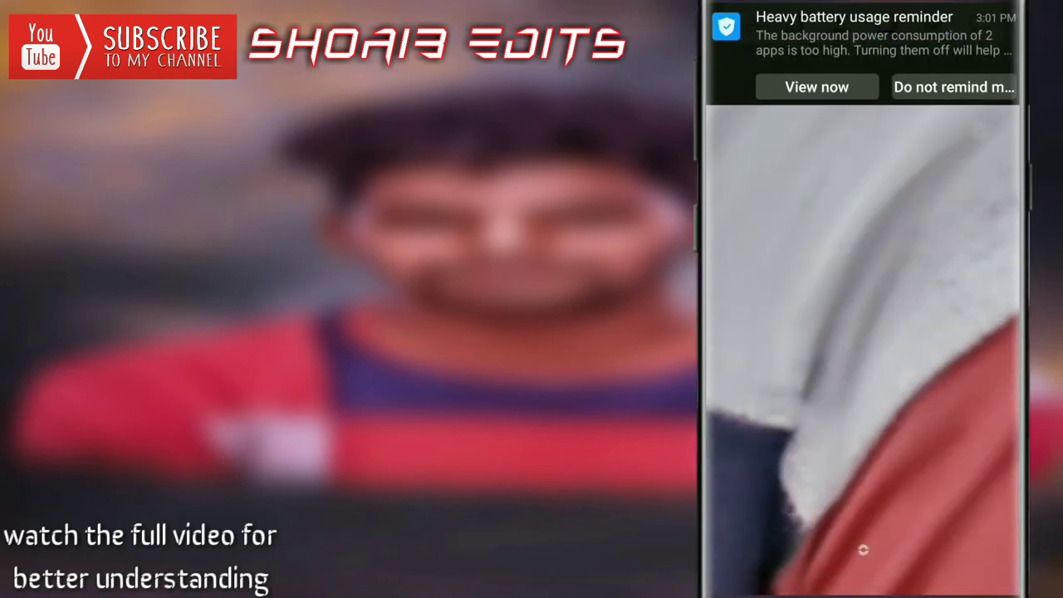
pyautogui.moveTo(939, 167)
pyautogui.mouseDown()
pyautogui.moveTo(795, 277)
pyautogui.moveTo(847, 418)
pyautogui.moveTo(943, 356)
pyautogui.moveTo(878, 215)
pyautogui.mouseUp()
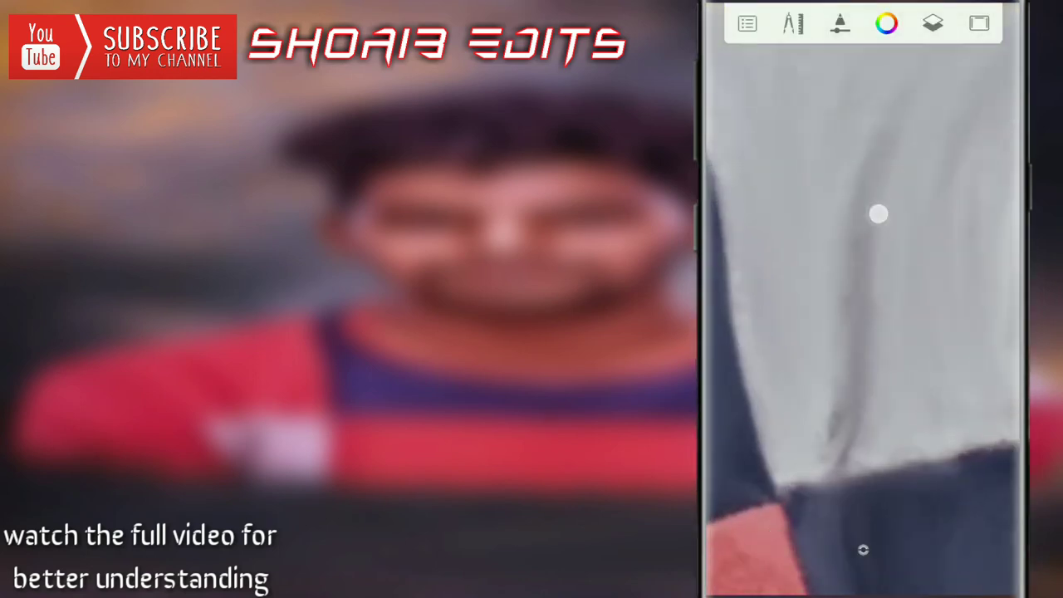
pyautogui.moveTo(833, 449); pyautogui.dragTo(911, 382)
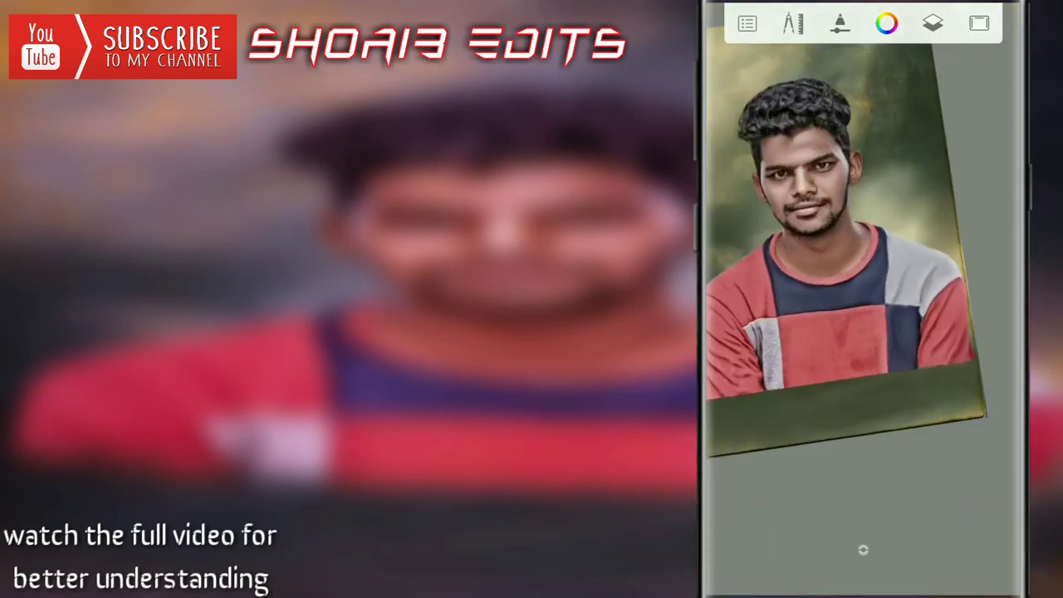
pyautogui.moveTo(863, 549); pyautogui.dragTo(982, 387)
pyautogui.moveTo(863, 254)
pyautogui.mouseDown()
pyautogui.moveTo(880, 249)
pyautogui.moveTo(912, 401)
pyautogui.moveTo(790, 304)
pyautogui.mouseUp()
pyautogui.click(863, 549)
# Step: Smudge the grey collar texture smooth
pyautogui.moveTo(813, 351)
pyautogui.mouseDown()
pyautogui.moveTo(906, 341)
pyautogui.moveTo(839, 468)
pyautogui.moveTo(1010, 380)
pyautogui.mouseUp()
pyautogui.moveTo(761, 229)
pyautogui.mouseDown()
pyautogui.moveTo(759, 434)
pyautogui.moveTo(863, 304)
pyautogui.moveTo(854, 209)
pyautogui.moveTo(823, 264)
pyautogui.moveTo(859, 250)
pyautogui.moveTo(847, 388)
pyautogui.mouseUp()
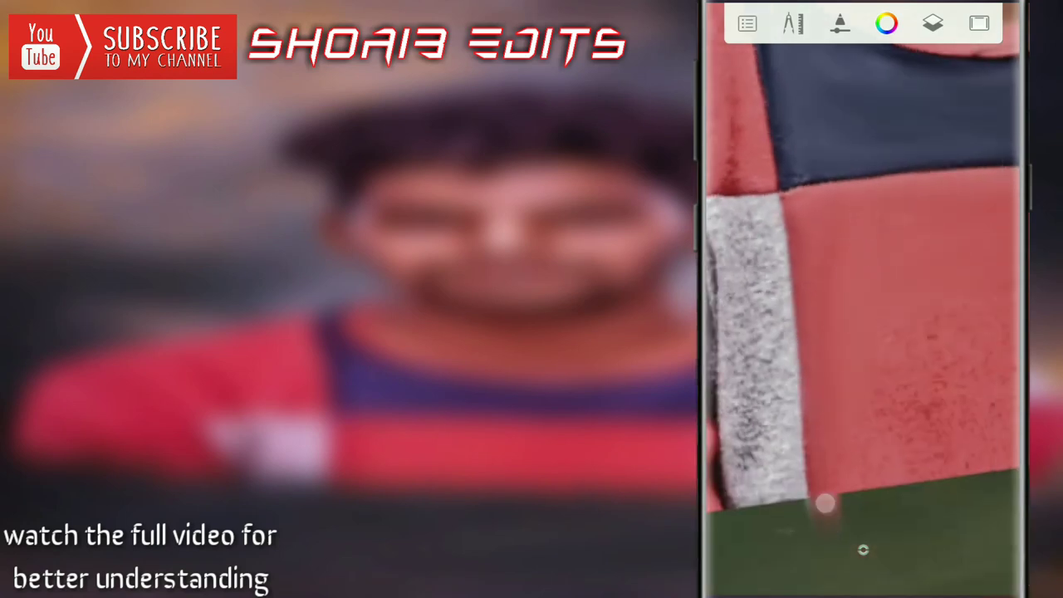
pyautogui.moveTo(825, 502)
pyautogui.mouseDown()
pyautogui.moveTo(835, 185)
pyautogui.moveTo(894, 275)
pyautogui.mouseUp()
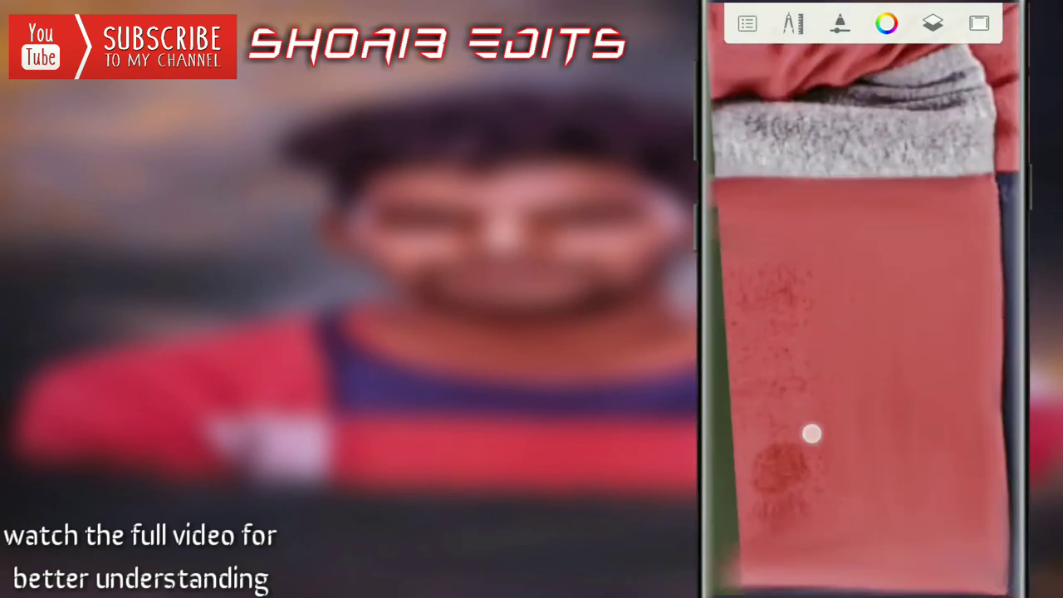
pyautogui.moveTo(746, 413)
pyautogui.mouseDown()
pyautogui.moveTo(818, 392)
pyautogui.moveTo(941, 379)
pyautogui.mouseUp()
pyautogui.moveTo(855, 333); pyautogui.dragTo(861, 182)
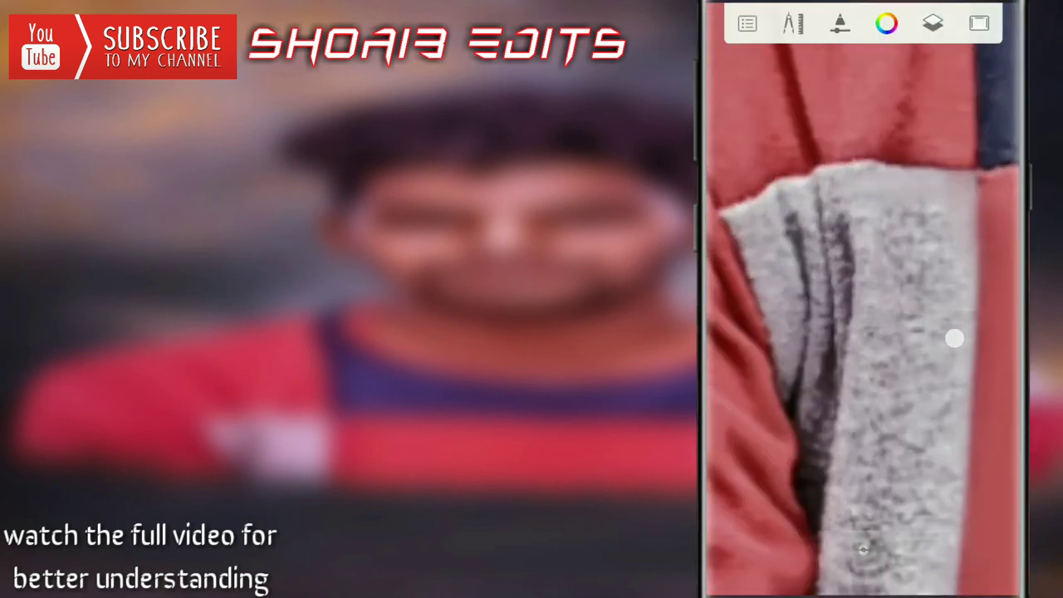
pyautogui.moveTo(954, 338); pyautogui.dragTo(881, 412)
pyautogui.moveTo(906, 450)
pyautogui.mouseDown()
pyautogui.moveTo(881, 438)
pyautogui.moveTo(907, 233)
pyautogui.moveTo(805, 216)
pyautogui.mouseUp()
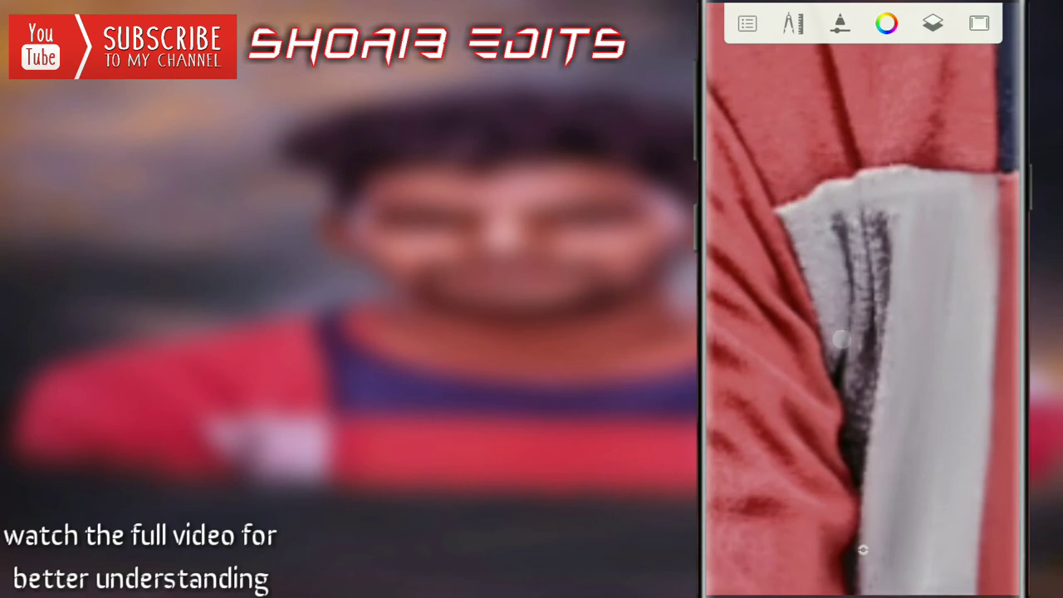
pyautogui.moveTo(840, 339)
pyautogui.mouseDown()
pyautogui.moveTo(849, 411)
pyautogui.moveTo(873, 302)
pyautogui.mouseUp()
# Step: Rotate and zoom the view across the shoulder, collar and shirt folds
pyautogui.moveTo(864, 349); pyautogui.dragTo(949, 407)
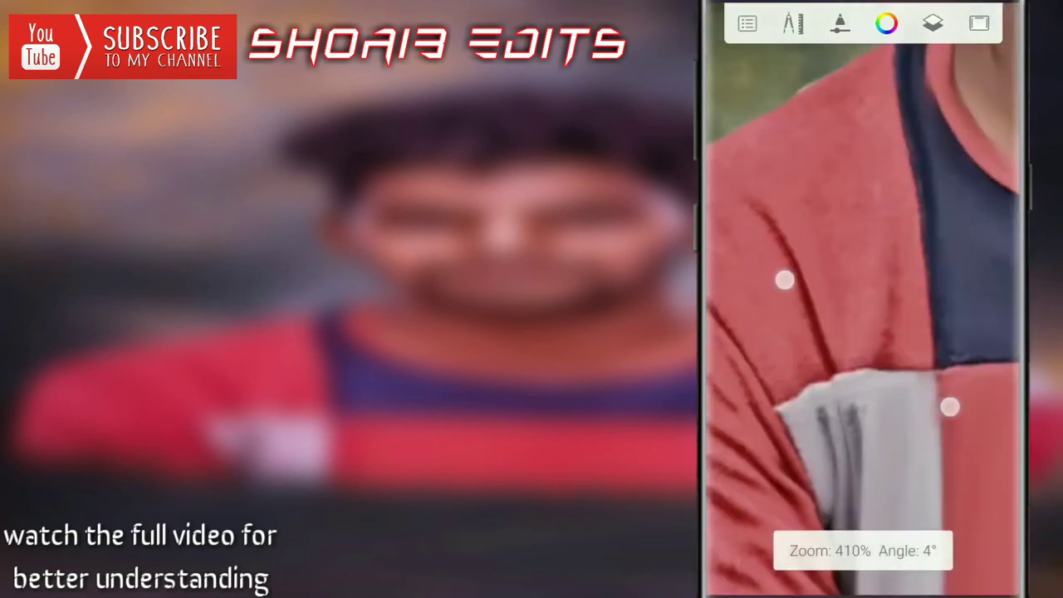
pyautogui.moveTo(785, 280)
pyautogui.mouseDown()
pyautogui.moveTo(809, 304)
pyautogui.moveTo(764, 230)
pyautogui.mouseUp()
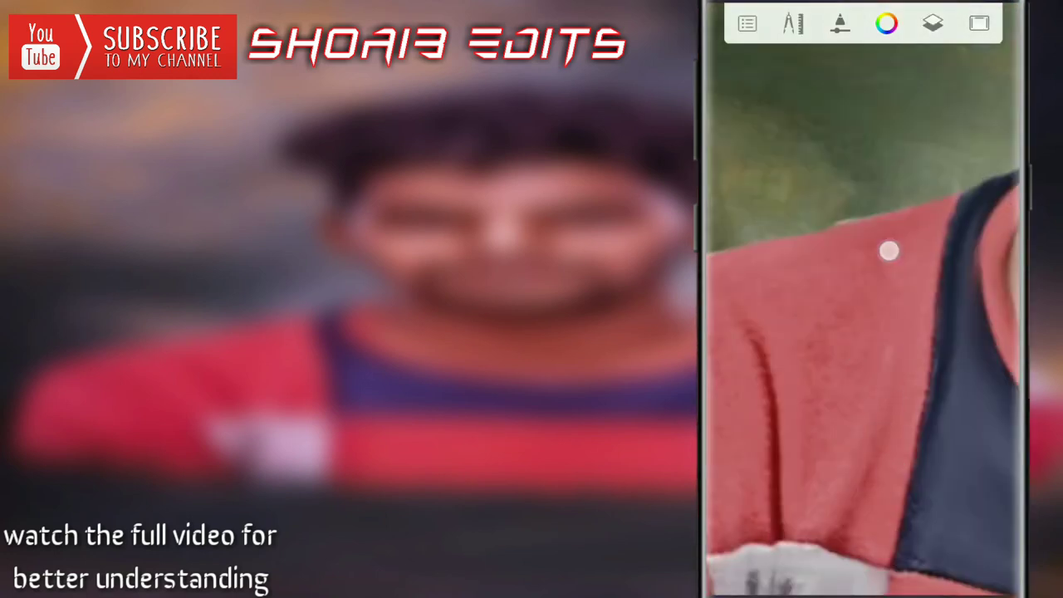
pyautogui.moveTo(889, 251); pyautogui.dragTo(760, 385)
pyautogui.moveTo(856, 544); pyautogui.dragTo(934, 381)
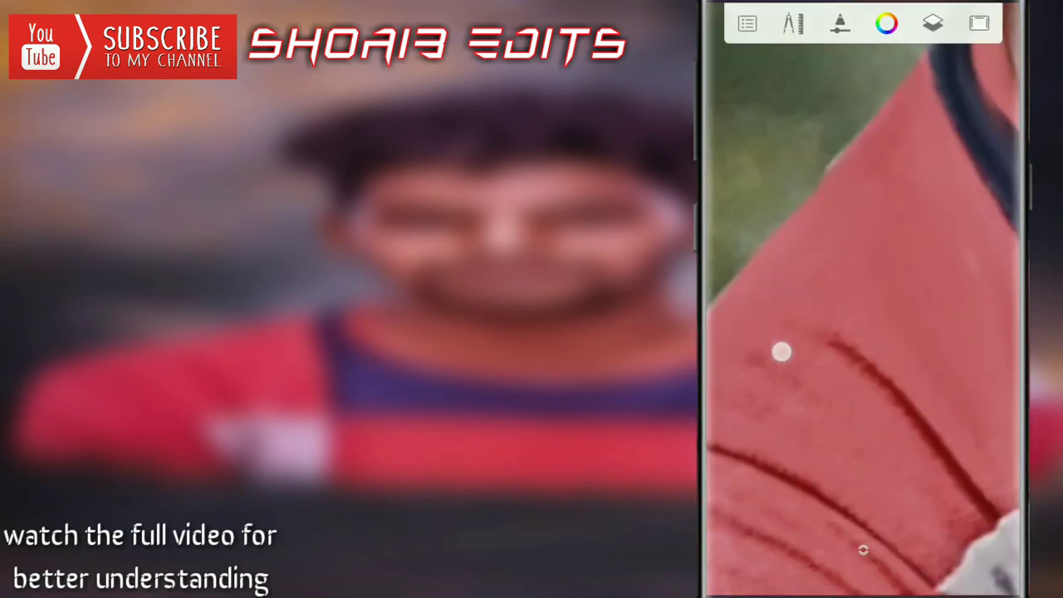
pyautogui.moveTo(781, 352)
pyautogui.mouseDown()
pyautogui.moveTo(963, 340)
pyautogui.moveTo(913, 277)
pyautogui.moveTo(932, 190)
pyautogui.mouseUp()
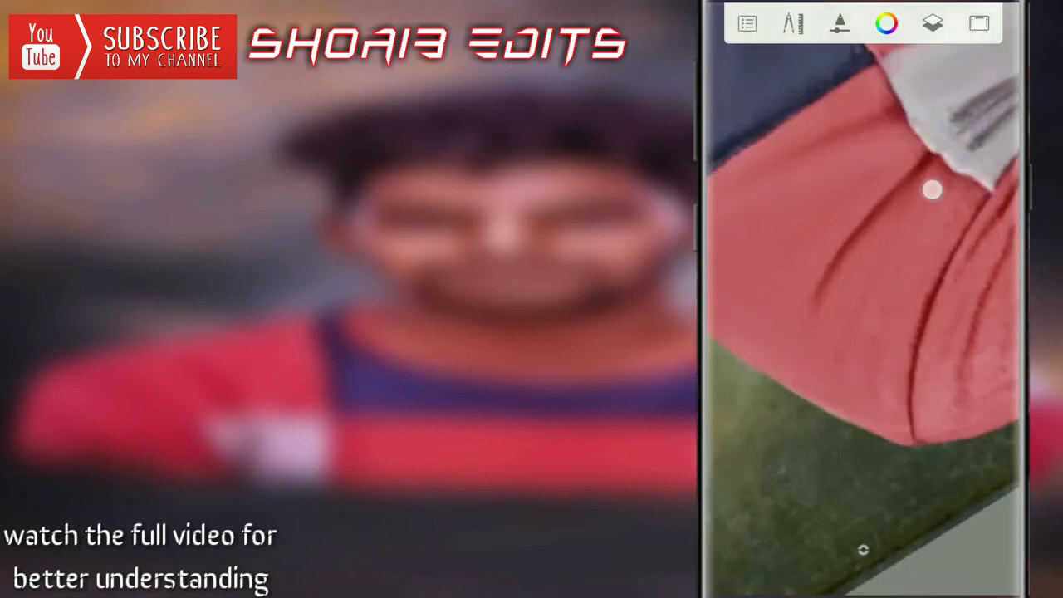
pyautogui.moveTo(738, 212)
pyautogui.mouseDown()
pyautogui.moveTo(773, 247)
pyautogui.moveTo(771, 235)
pyautogui.moveTo(791, 267)
pyautogui.moveTo(731, 253)
pyautogui.moveTo(723, 273)
pyautogui.mouseUp()
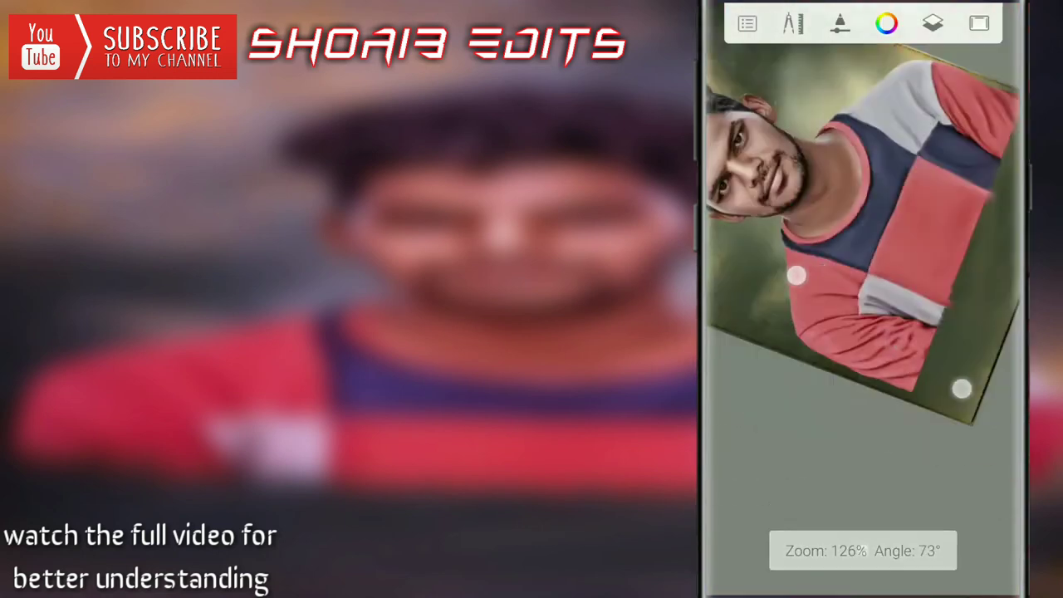
# Step: Lower the brush flow to 1% and set the brush size to 7.9
pyautogui.moveTo(855, 299)
pyautogui.mouseDown()
pyautogui.moveTo(864, 254)
pyautogui.moveTo(828, 434)
pyautogui.moveTo(790, 292)
pyautogui.mouseUp()
pyautogui.moveTo(846, 387)
pyautogui.mouseDown()
pyautogui.moveTo(883, 427)
pyautogui.moveTo(921, 334)
pyautogui.mouseUp()
pyautogui.moveTo(783, 257)
pyautogui.mouseDown()
pyautogui.moveTo(795, 309)
pyautogui.moveTo(831, 349)
pyautogui.mouseUp()
pyautogui.moveTo(871, 422)
pyautogui.mouseDown()
pyautogui.moveTo(913, 449)
pyautogui.moveTo(880, 366)
pyautogui.mouseUp()
pyautogui.click(859, 541)
pyautogui.click(863, 550)
pyautogui.click(863, 550)
pyautogui.moveTo(869, 282); pyautogui.dragTo(920, 363)
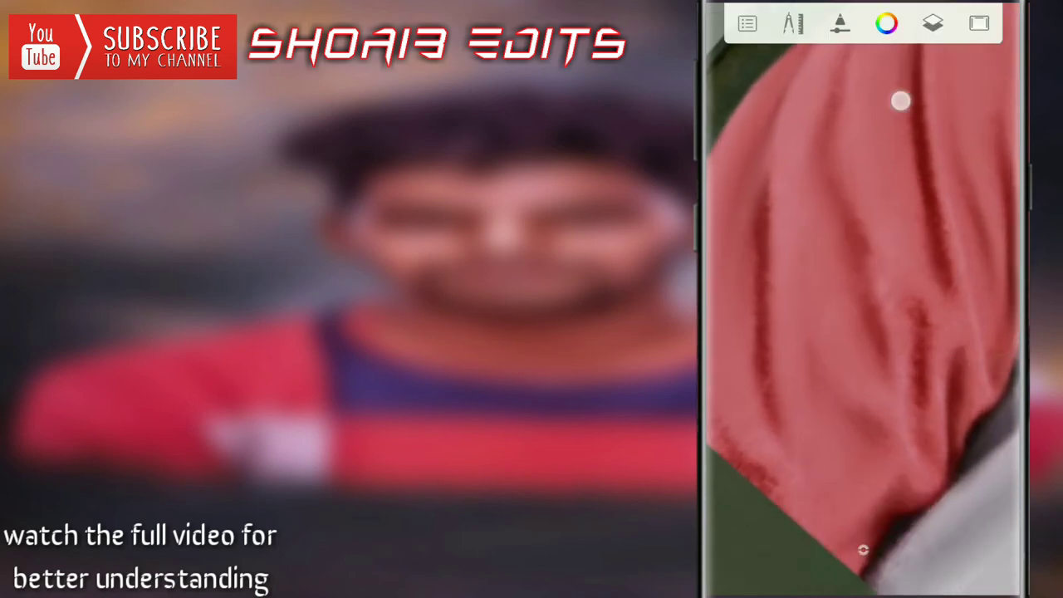
pyautogui.moveTo(901, 101); pyautogui.dragTo(905, 380)
pyautogui.moveTo(764, 227); pyautogui.dragTo(785, 427)
pyautogui.click(863, 550)
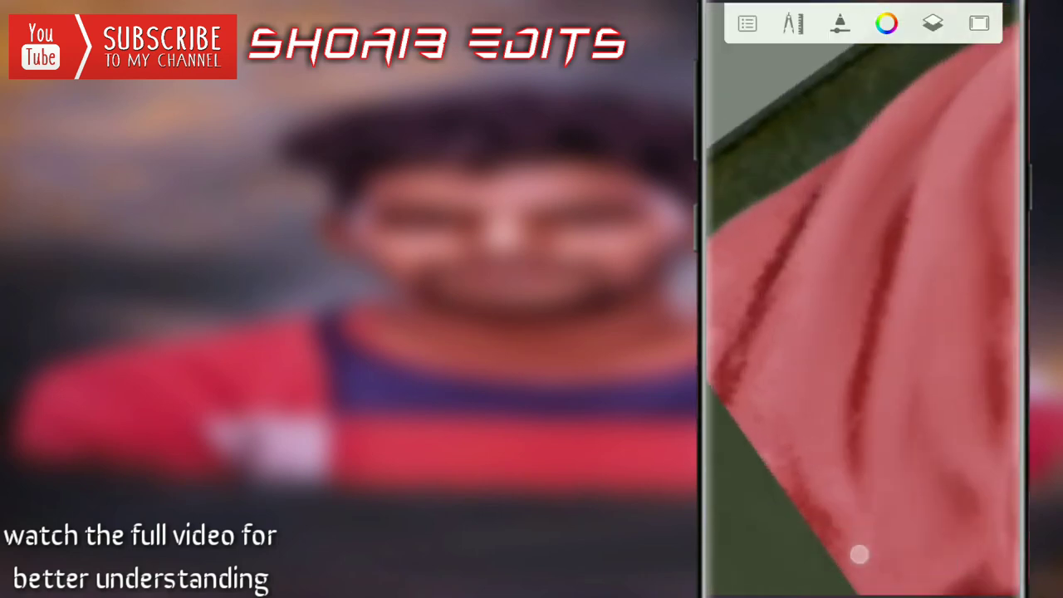
# Step: Raise the brush flow from 2% to 13% and adjust the size
pyautogui.click(881, 568)
pyautogui.moveTo(861, 308); pyautogui.dragTo(886, 242)
pyautogui.click(863, 550)
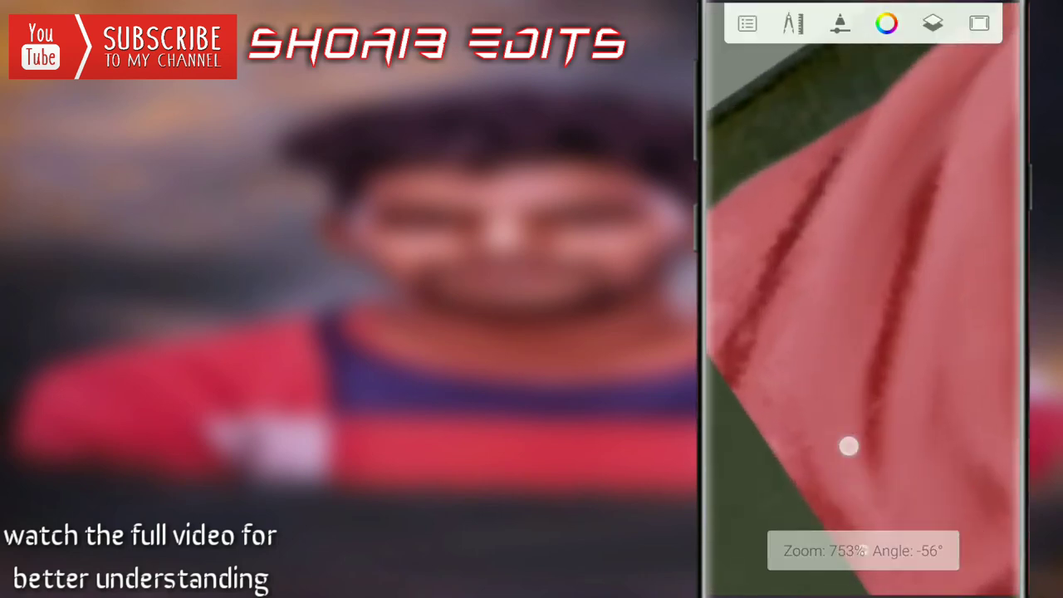
pyautogui.moveTo(847, 444); pyautogui.dragTo(922, 449)
pyautogui.click(864, 551)
pyautogui.moveTo(759, 261)
pyautogui.mouseDown()
pyautogui.moveTo(755, 194)
pyautogui.moveTo(781, 211)
pyautogui.moveTo(742, 169)
pyautogui.mouseUp()
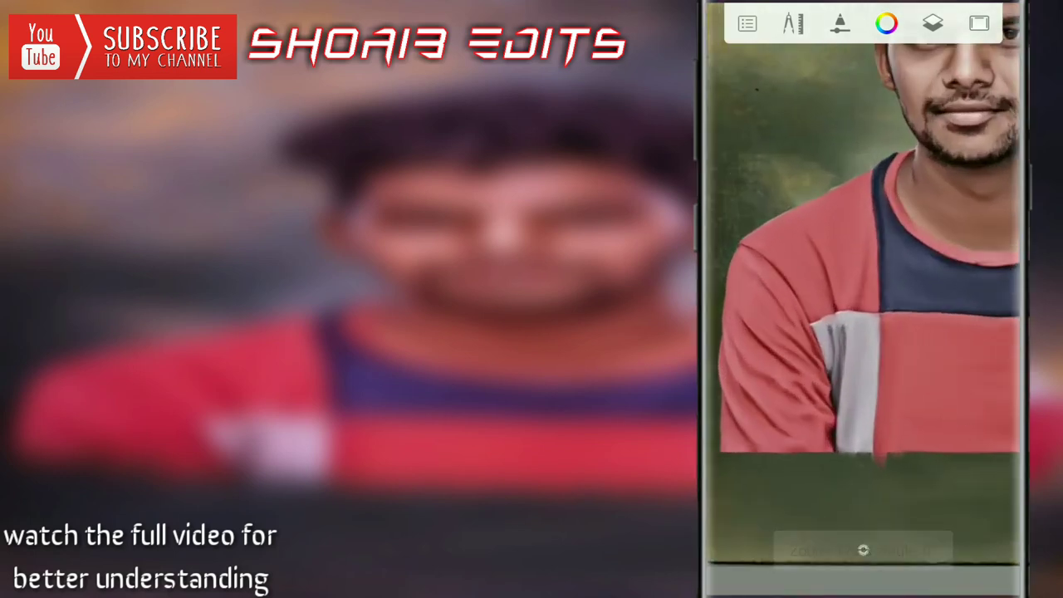
pyautogui.moveTo(879, 268); pyautogui.dragTo(877, 237)
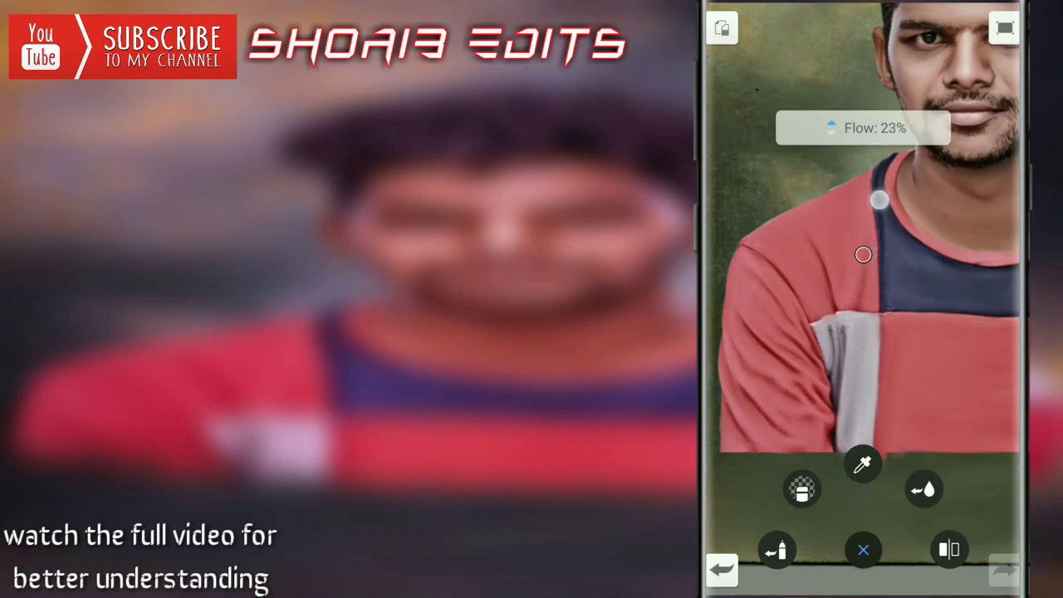
pyautogui.moveTo(862, 296)
pyautogui.mouseDown()
pyautogui.moveTo(766, 294)
pyautogui.moveTo(750, 180)
pyautogui.mouseUp()
# Step: Smudge dark fold lines along the shirt's curves, then shrink the brush to 3.2
pyautogui.moveTo(933, 230)
pyautogui.mouseDown()
pyautogui.moveTo(931, 413)
pyautogui.moveTo(899, 240)
pyautogui.moveTo(923, 353)
pyautogui.moveTo(983, 254)
pyautogui.moveTo(943, 290)
pyautogui.moveTo(930, 323)
pyautogui.mouseUp()
pyautogui.moveTo(845, 320); pyautogui.dragTo(807, 473)
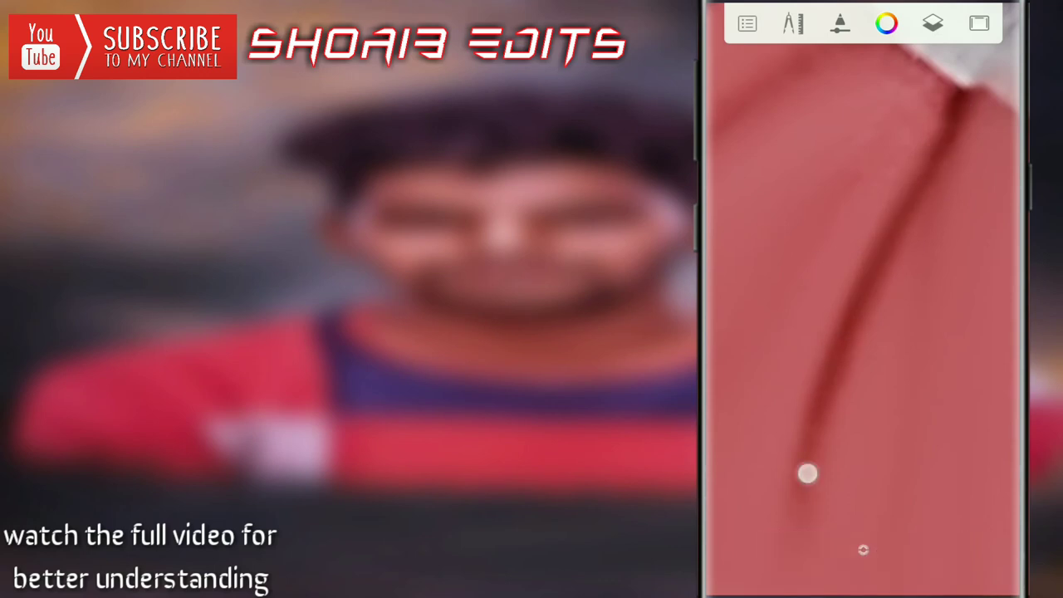
pyautogui.moveTo(804, 535); pyautogui.dragTo(839, 398)
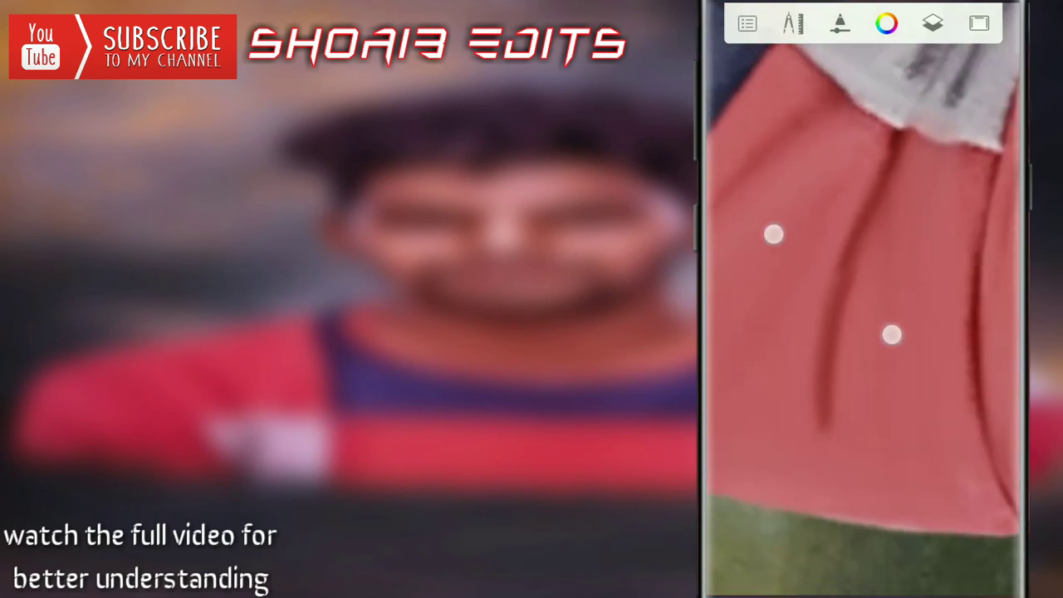
pyautogui.moveTo(889, 335); pyautogui.dragTo(964, 359)
pyautogui.moveTo(906, 275); pyautogui.dragTo(861, 427)
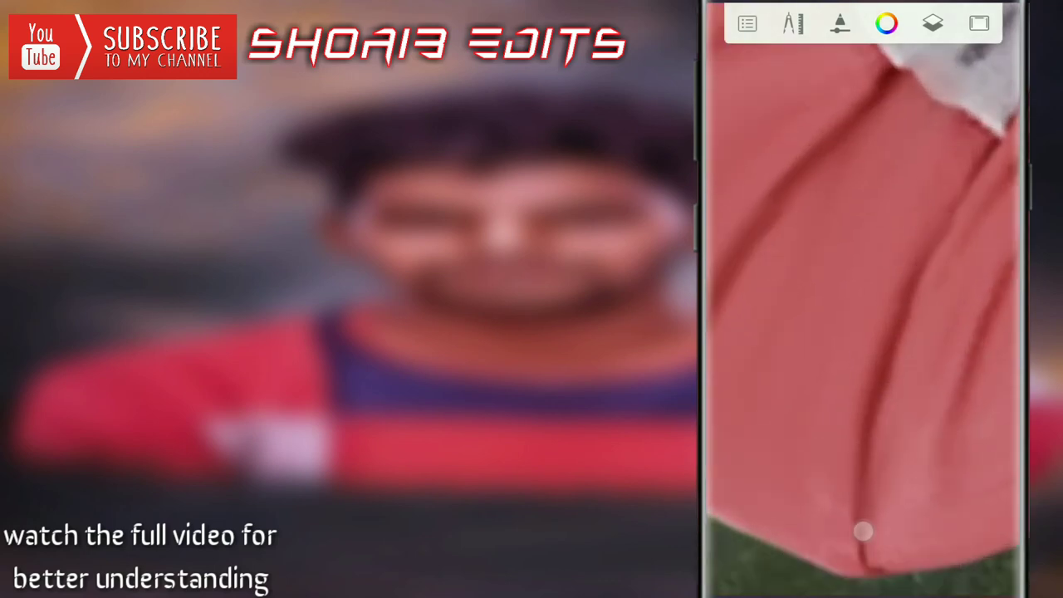
pyautogui.moveTo(815, 276); pyautogui.dragTo(773, 262)
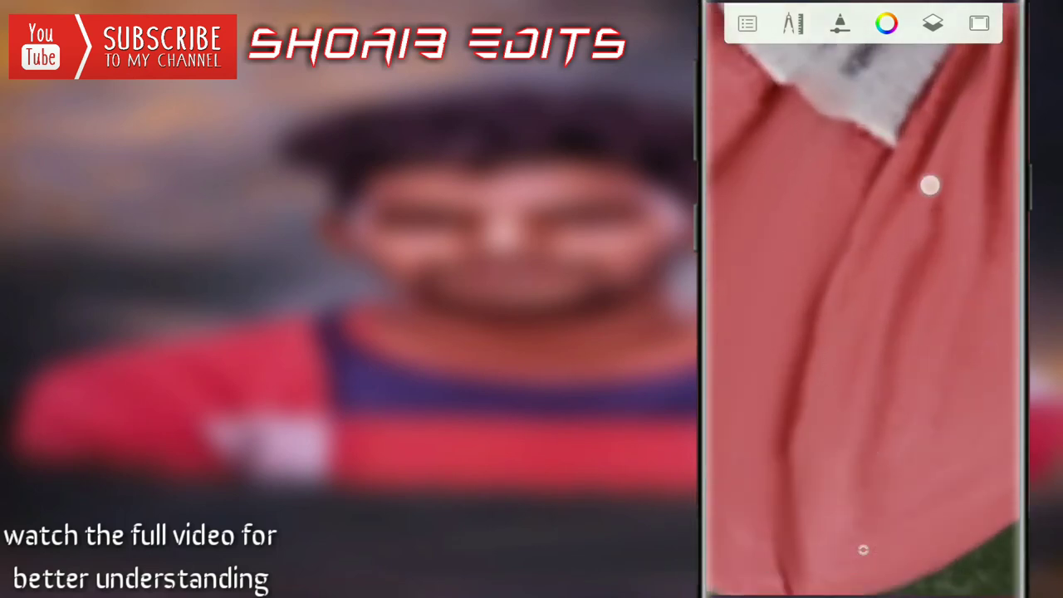
pyautogui.moveTo(930, 185)
pyautogui.mouseDown()
pyautogui.moveTo(919, 296)
pyautogui.moveTo(961, 380)
pyautogui.moveTo(878, 403)
pyautogui.moveTo(878, 377)
pyautogui.moveTo(955, 316)
pyautogui.moveTo(933, 364)
pyautogui.mouseUp()
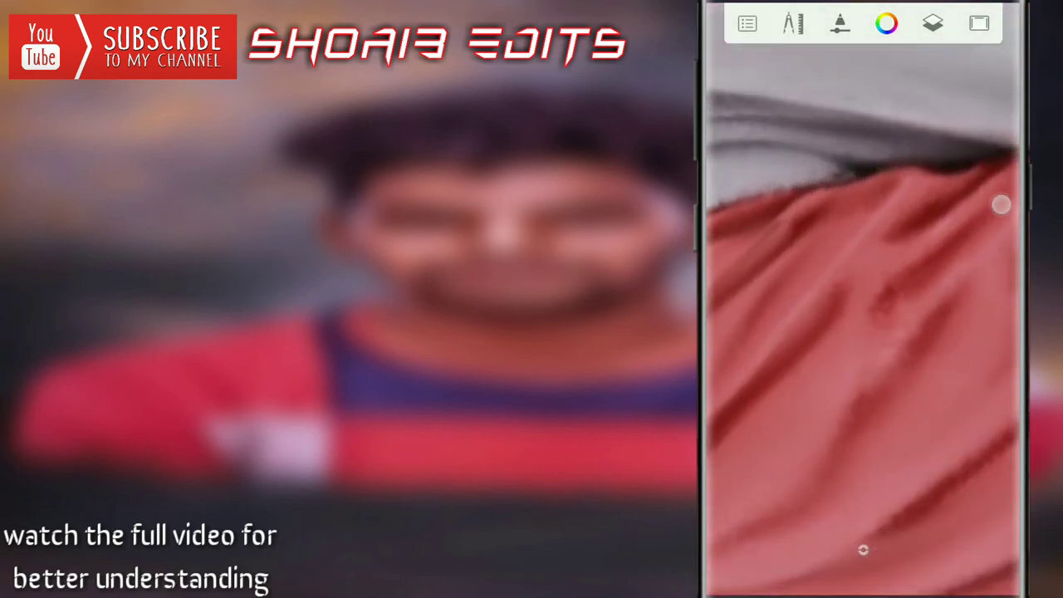
pyautogui.moveTo(863, 550); pyautogui.dragTo(759, 343)
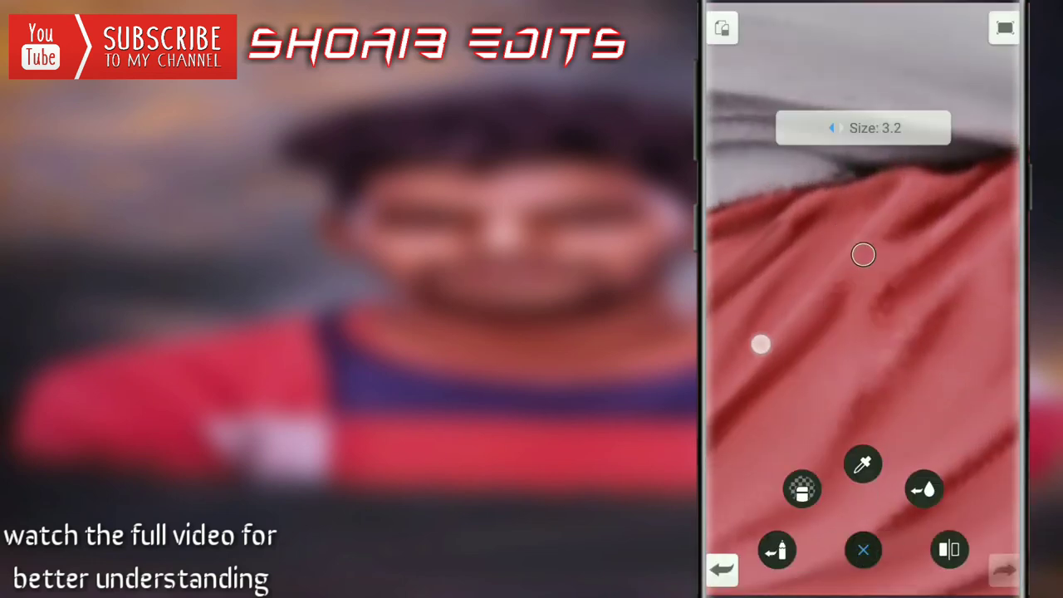
pyautogui.moveTo(992, 268)
pyautogui.mouseDown()
pyautogui.moveTo(847, 421)
pyautogui.moveTo(812, 283)
pyautogui.moveTo(850, 489)
pyautogui.moveTo(914, 302)
pyautogui.mouseUp()
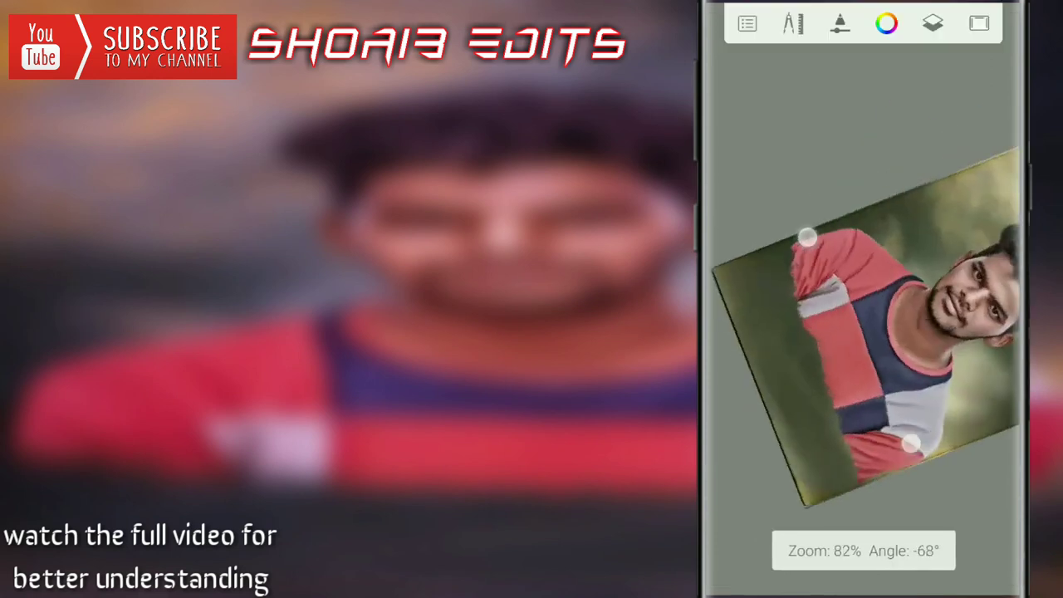
# Step: Paint green over the speckled lower red edges of the shirt
pyautogui.moveTo(807, 381); pyautogui.dragTo(864, 233)
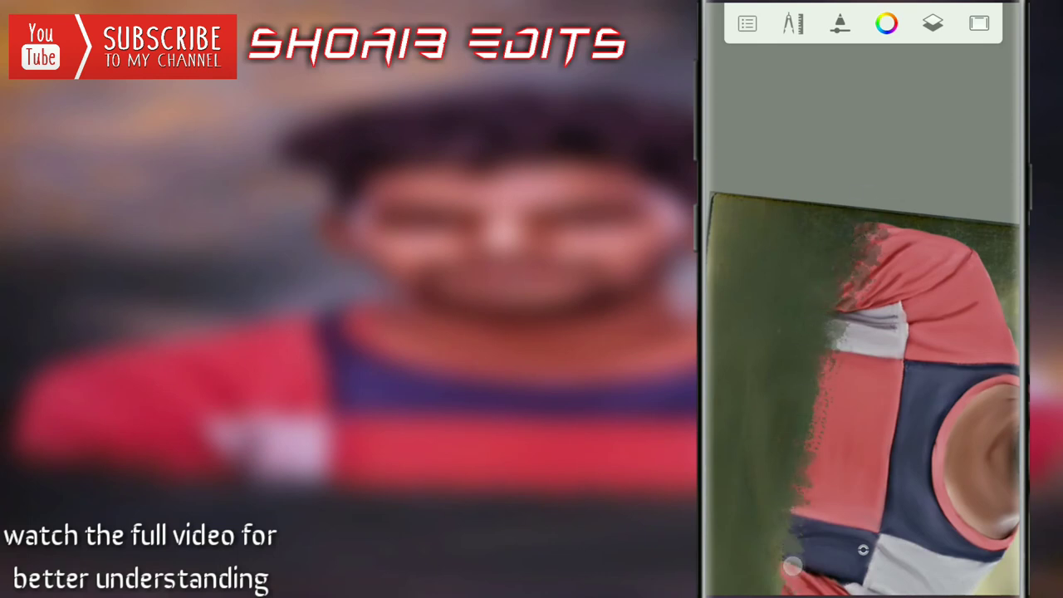
pyautogui.moveTo(803, 400); pyautogui.dragTo(917, 359)
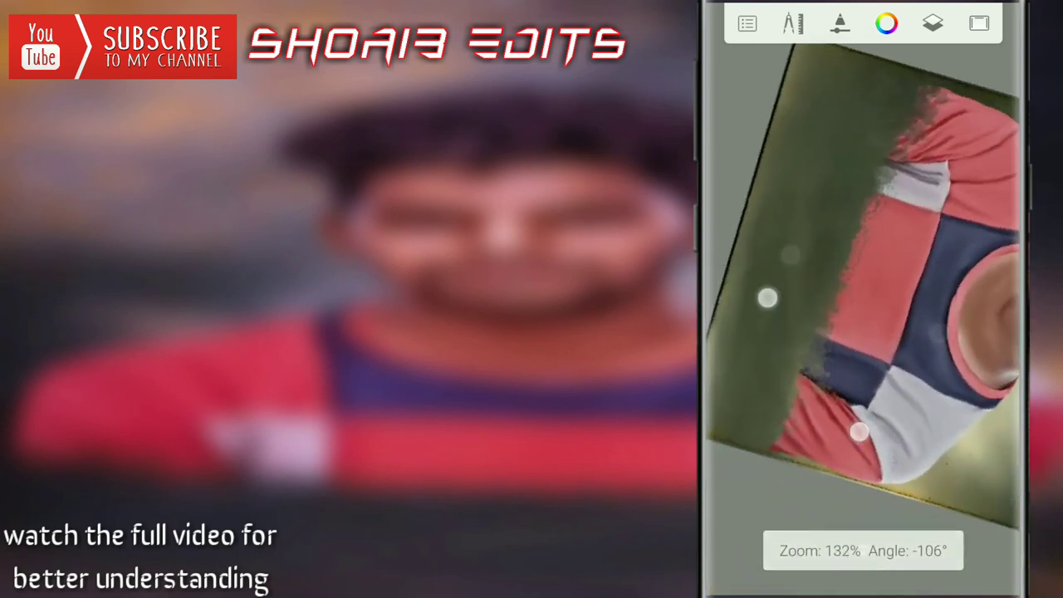
pyautogui.moveTo(785, 248); pyautogui.dragTo(816, 344)
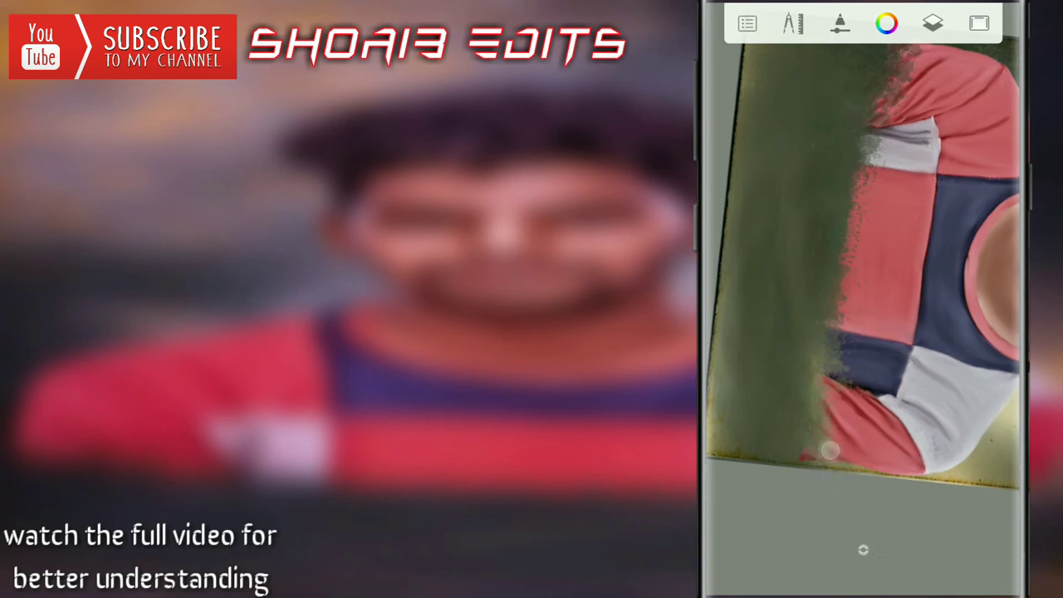
pyautogui.moveTo(789, 379)
pyautogui.mouseDown()
pyautogui.moveTo(825, 493)
pyautogui.moveTo(802, 304)
pyautogui.moveTo(733, 290)
pyautogui.moveTo(769, 211)
pyautogui.moveTo(747, 253)
pyautogui.moveTo(733, 238)
pyautogui.mouseUp()
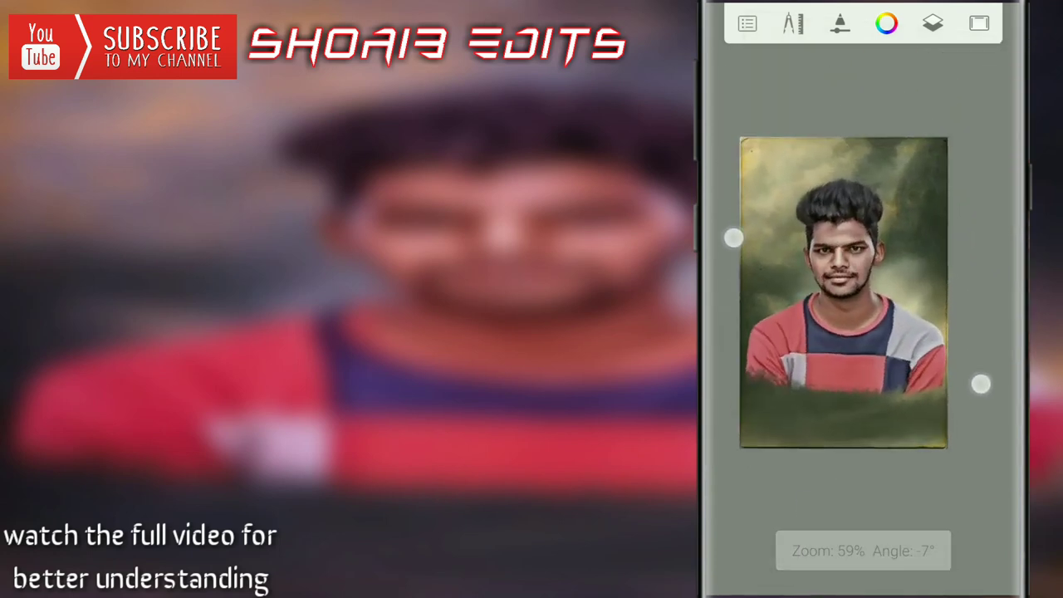
# Step: Scale the image to 99% with Ruler > Transform, apply it, and open Menu > Share
pyautogui.click(793, 24)
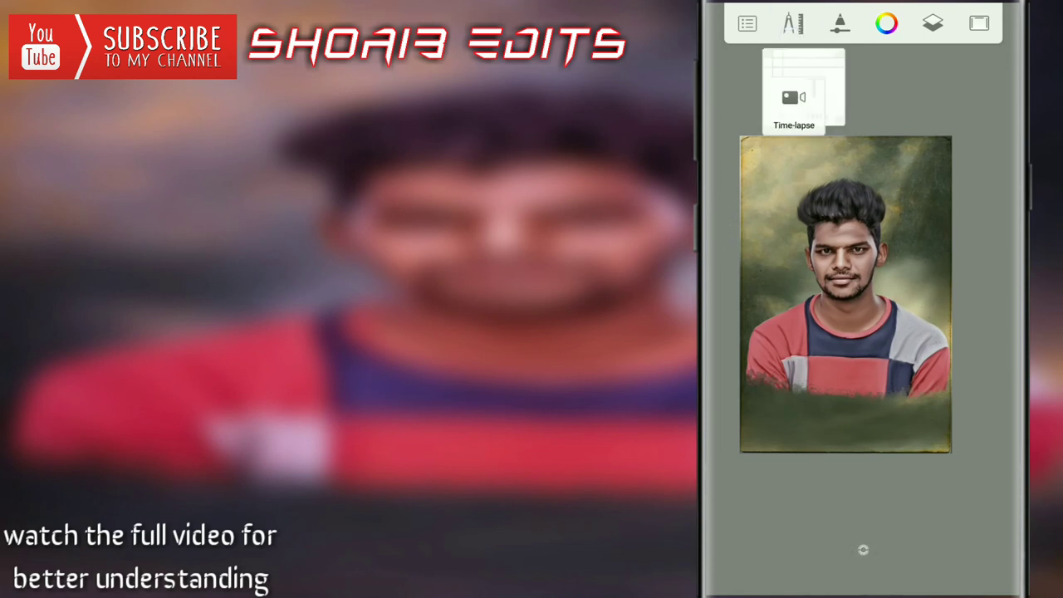
pyautogui.click(860, 74)
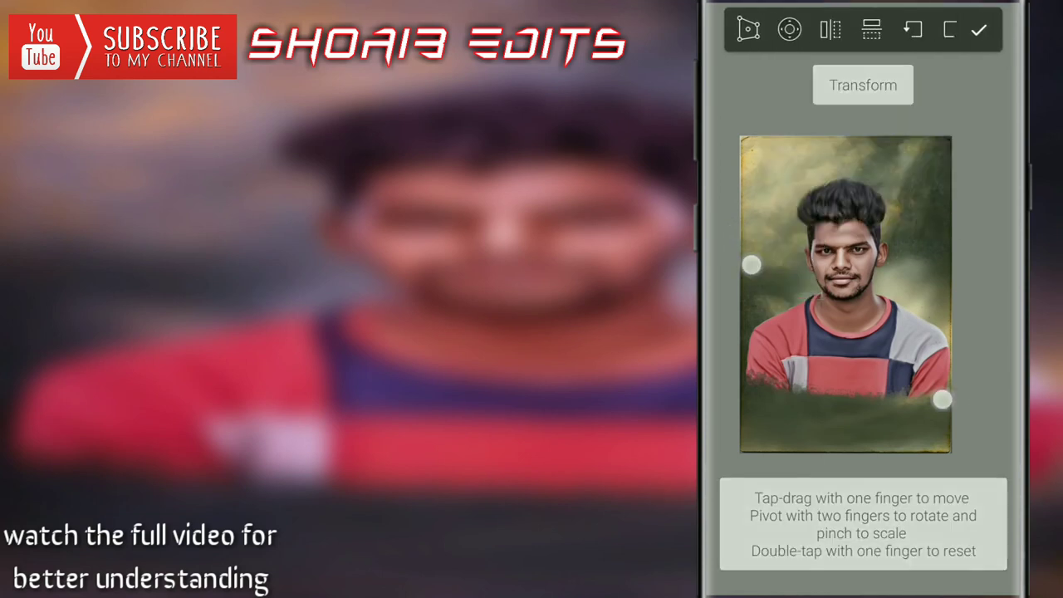
pyautogui.moveTo(947, 406); pyautogui.dragTo(939, 402)
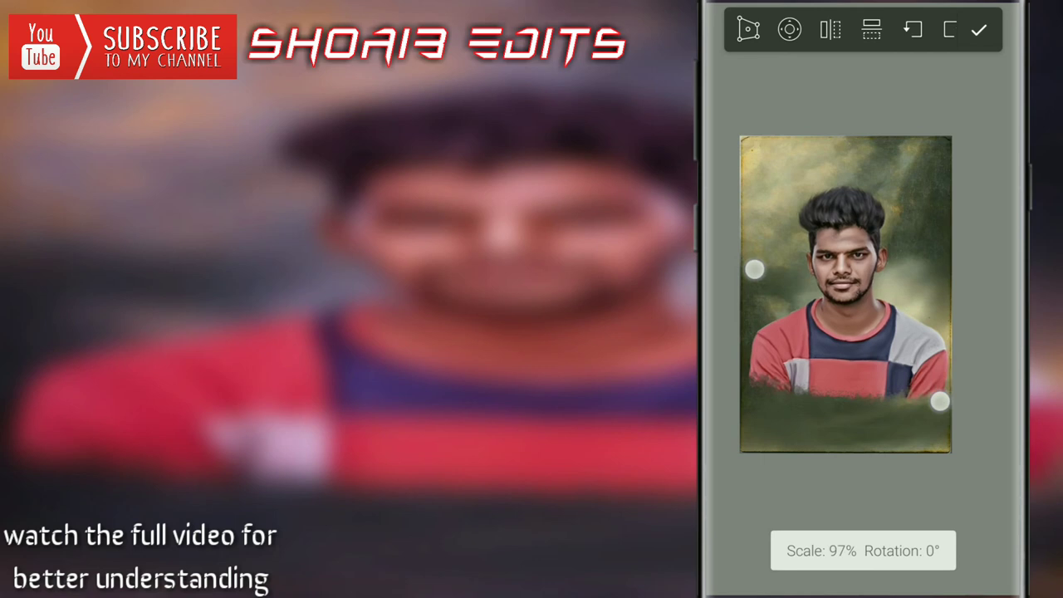
pyautogui.moveTo(940, 402); pyautogui.dragTo(969, 406)
pyautogui.click(979, 30)
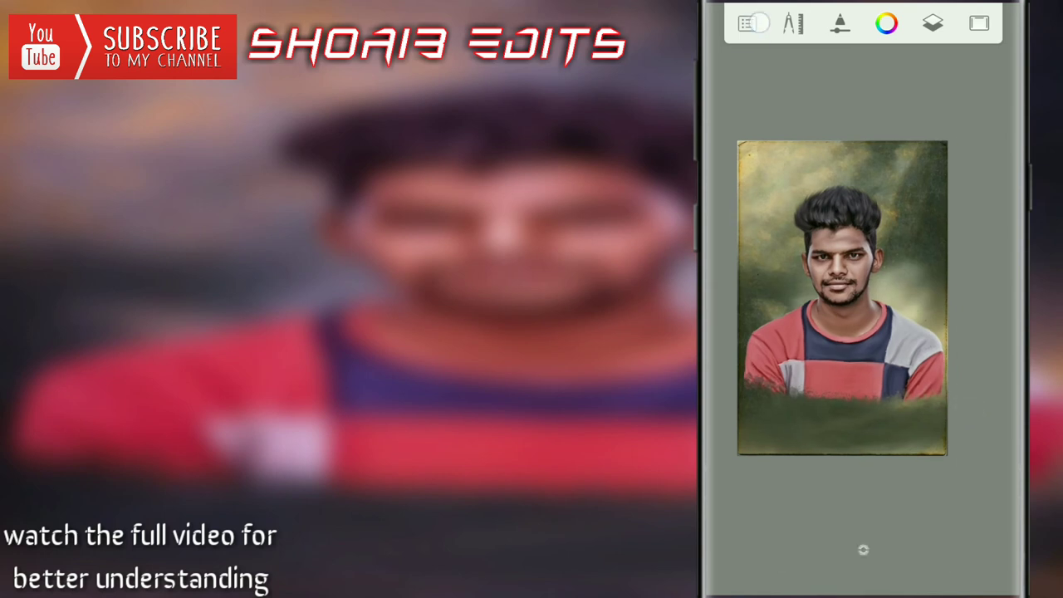
pyautogui.click(753, 23)
pyautogui.click(810, 361)
# Step: Send the portrait to Lightroom with Add to Lr, then return to the home screen
pyautogui.click(897, 343)
pyautogui.moveTo(908, 417); pyautogui.dragTo(908, 133)
pyautogui.click(902, 455)
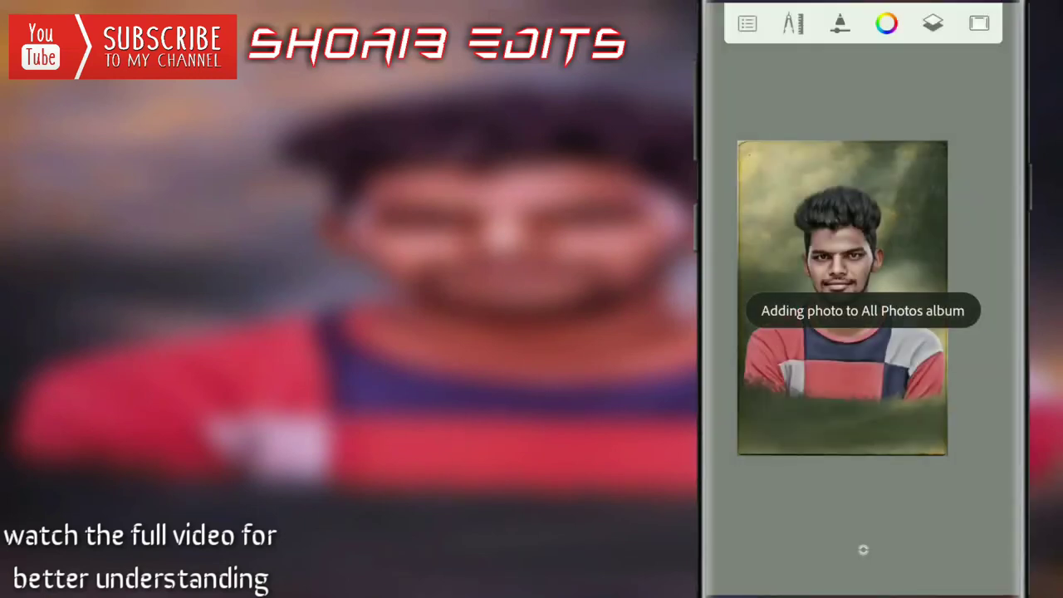
pyautogui.scroll(2, 843, 297)
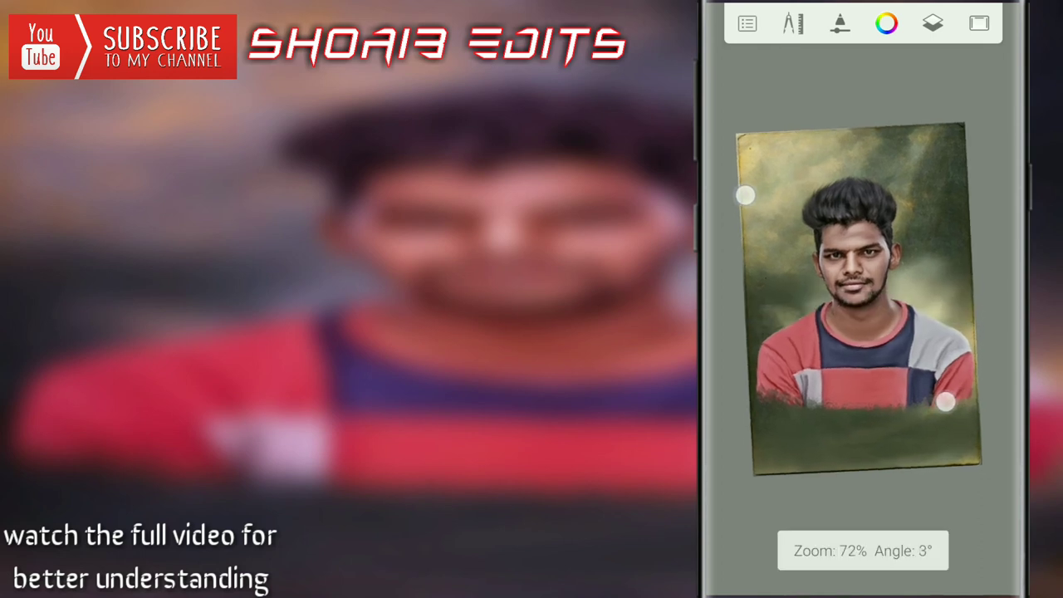
pyautogui.press('Home')
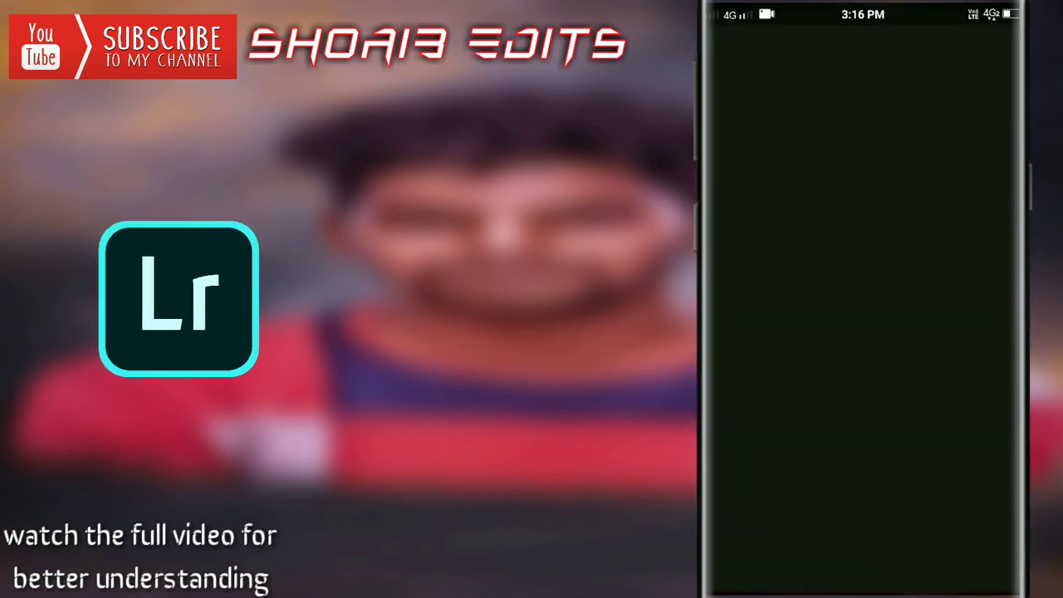
# Step: Launch Lightroom CC and open the new portrait from All Photos in Edit
pyautogui.click(964, 351)
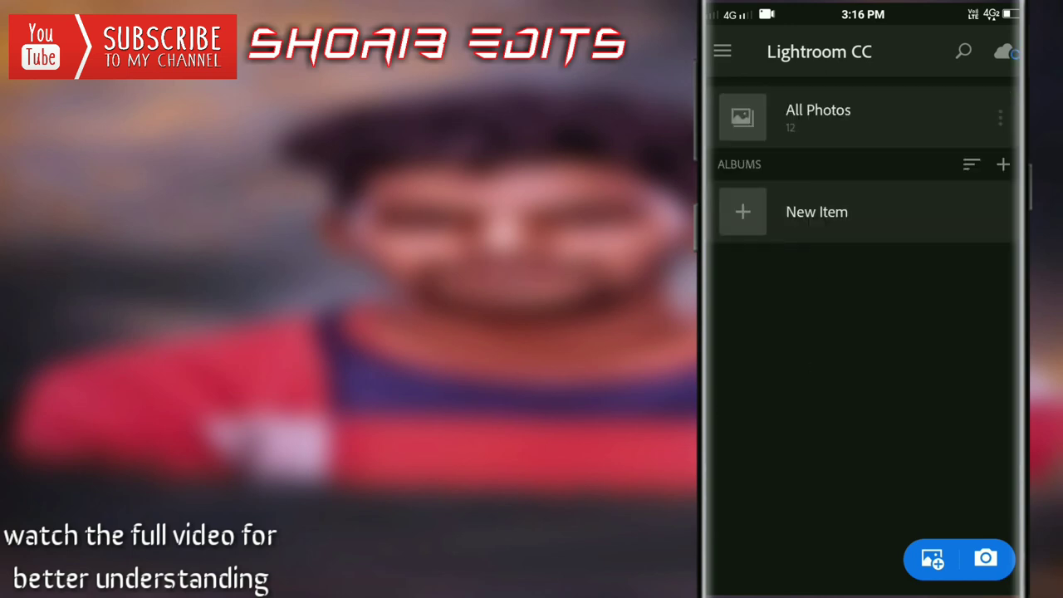
pyautogui.click(856, 131)
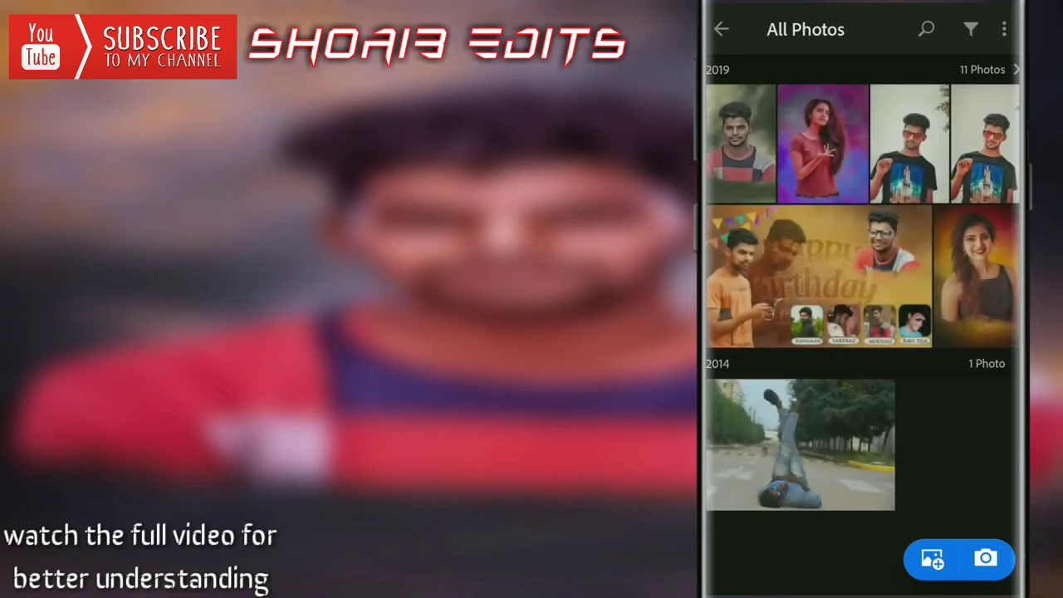
pyautogui.click(740, 143)
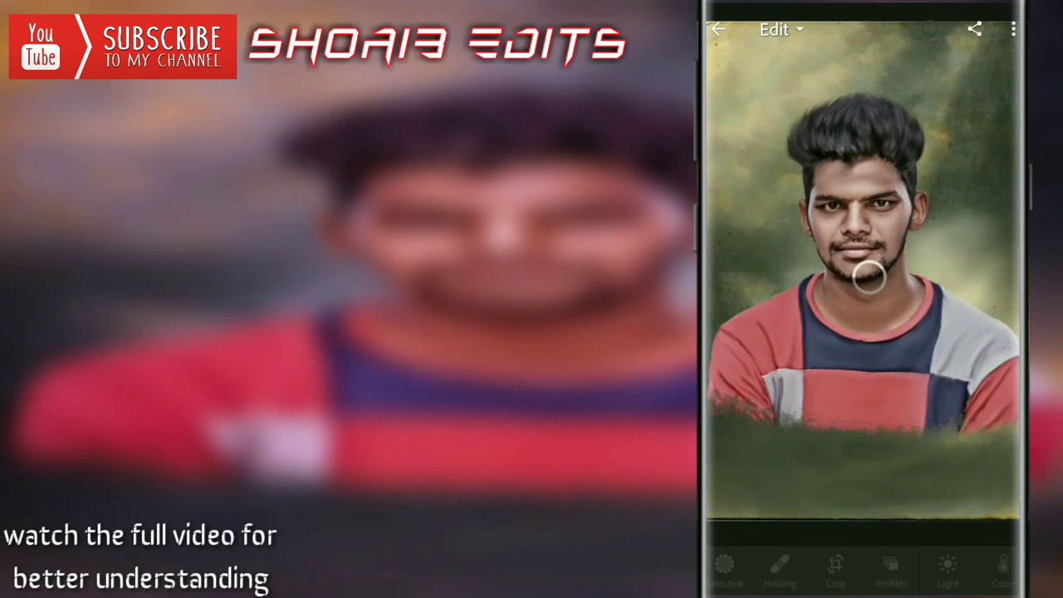
# Step: Apply the Artistic 04 profile with its amount raised to 112
pyautogui.click(899, 556)
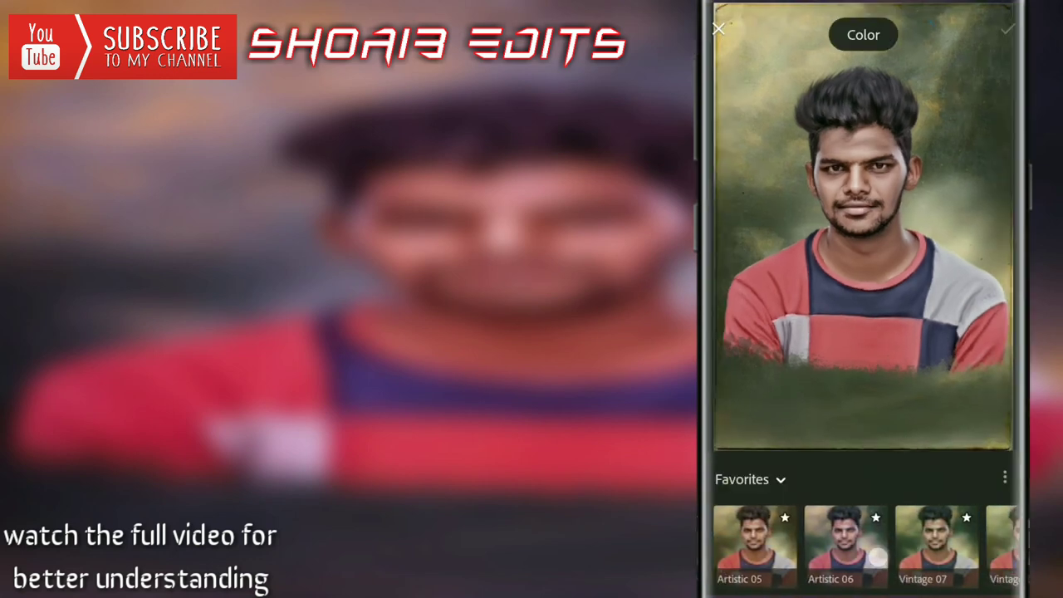
pyautogui.moveTo(980, 548)
pyautogui.mouseDown()
pyautogui.moveTo(858, 563)
pyautogui.moveTo(731, 558)
pyautogui.mouseUp()
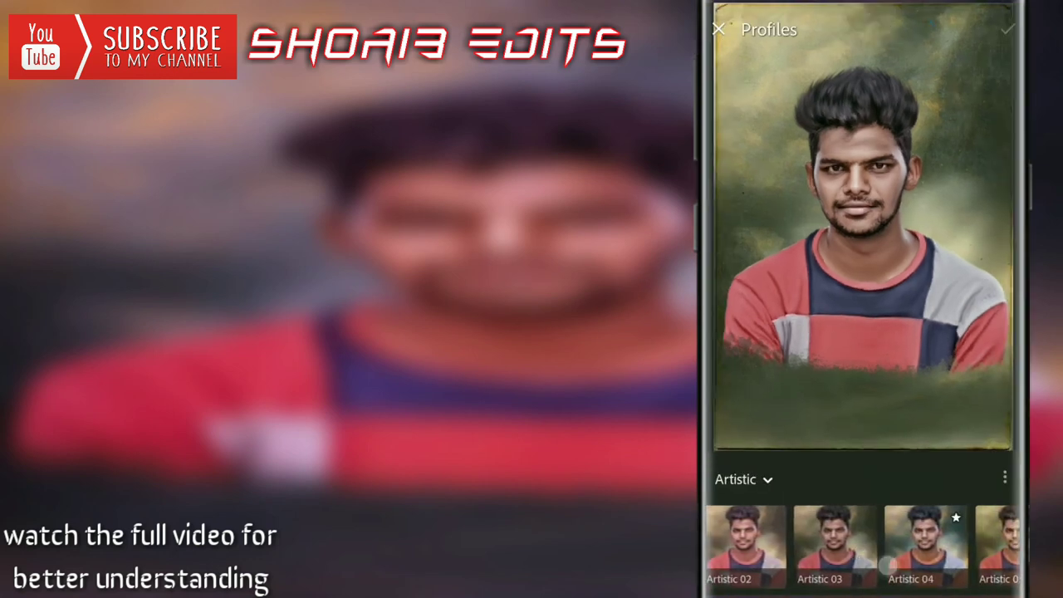
pyautogui.click(926, 546)
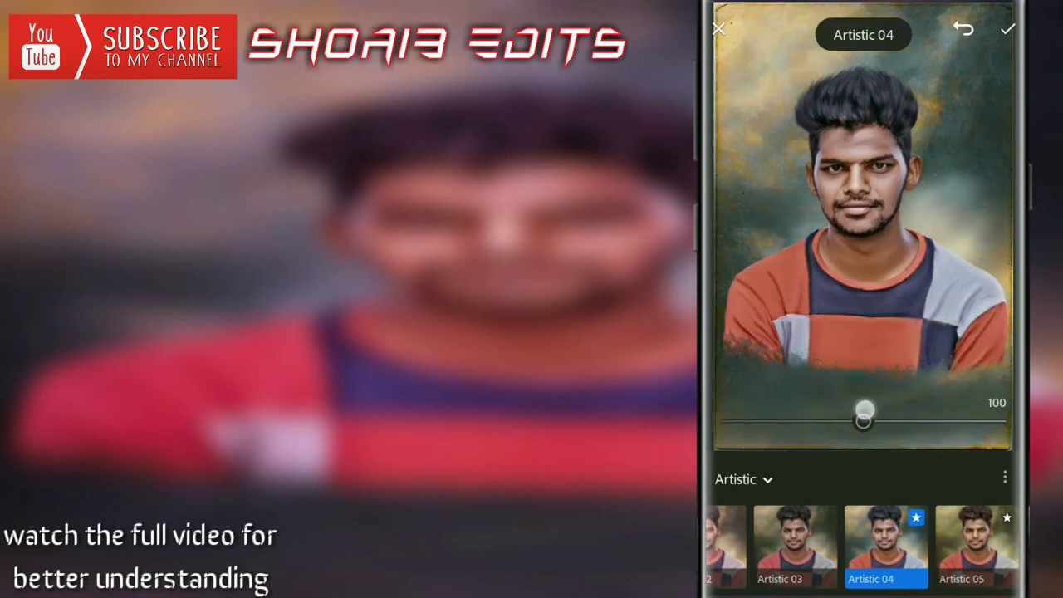
pyautogui.moveTo(864, 420); pyautogui.dragTo(882, 418)
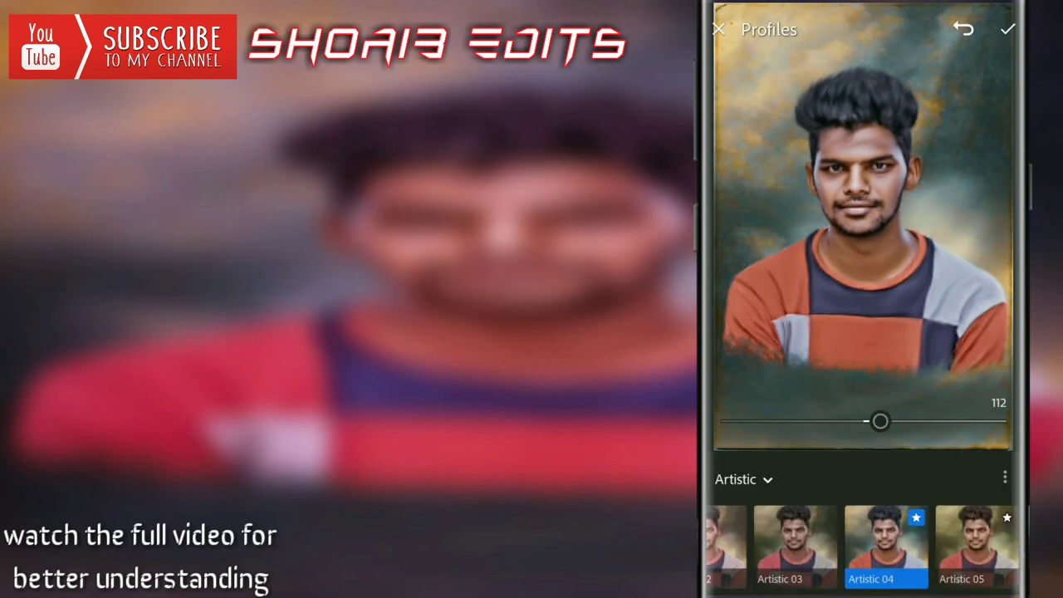
pyautogui.click(1007, 29)
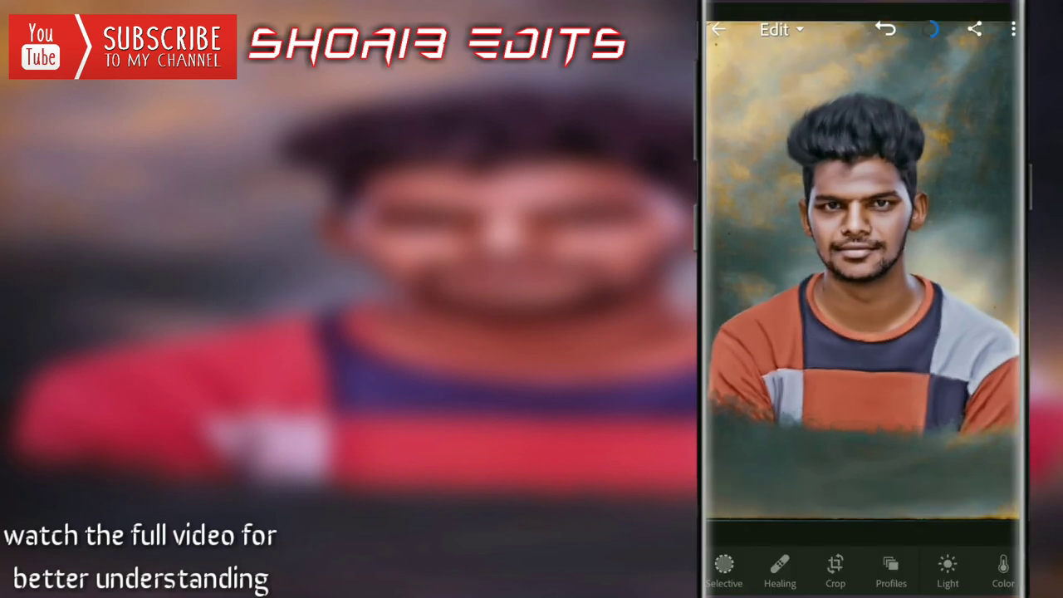
# Step: Set Color to Temp -4, Tint 8, Vibrance 9 and Saturation 13
pyautogui.click(1001, 567)
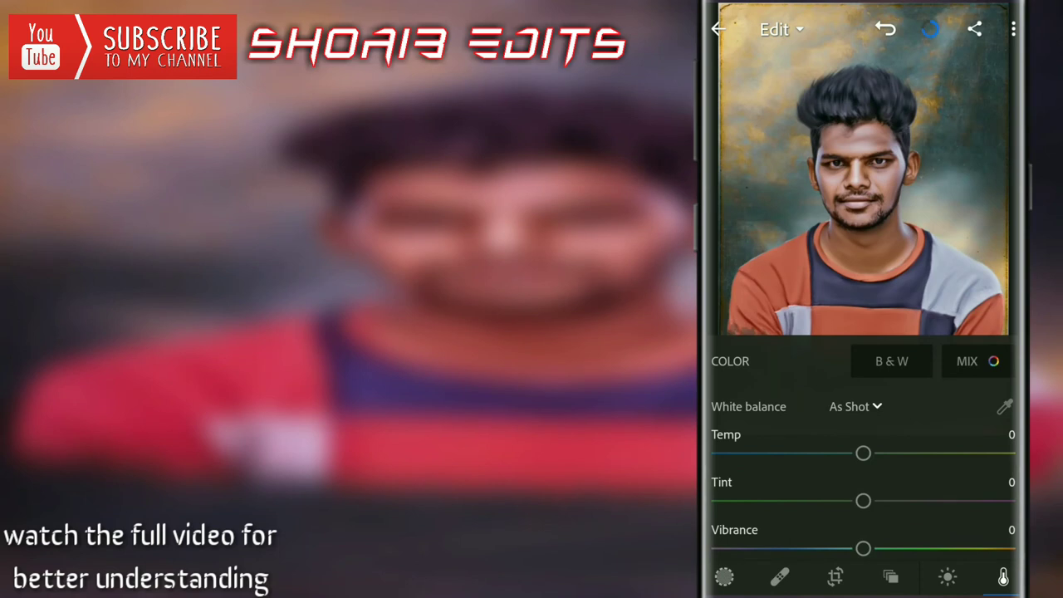
pyautogui.moveTo(866, 456); pyautogui.dragTo(864, 453)
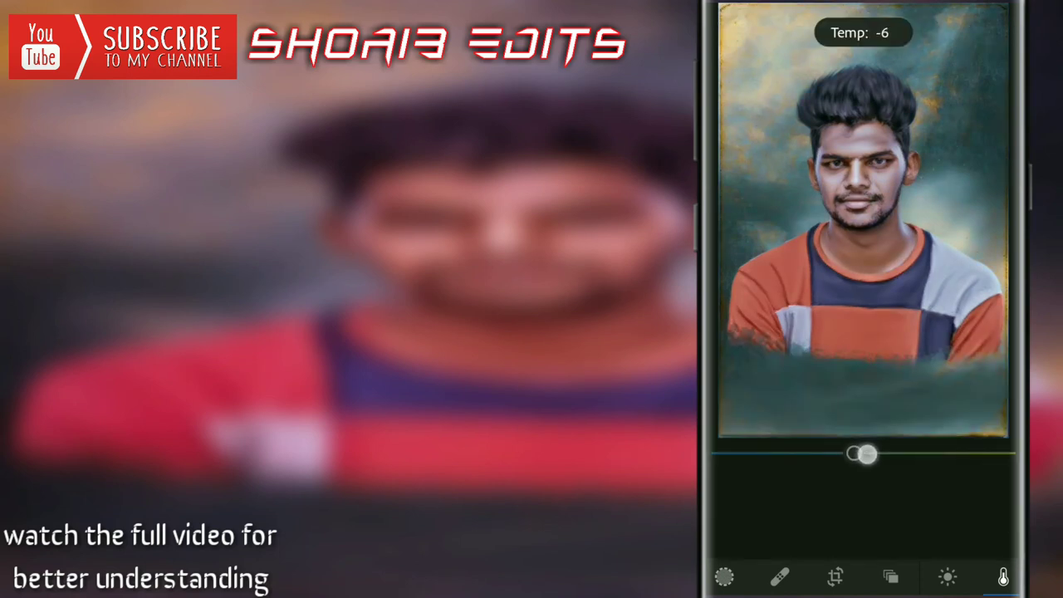
pyautogui.moveTo(865, 453); pyautogui.dragTo(864, 453)
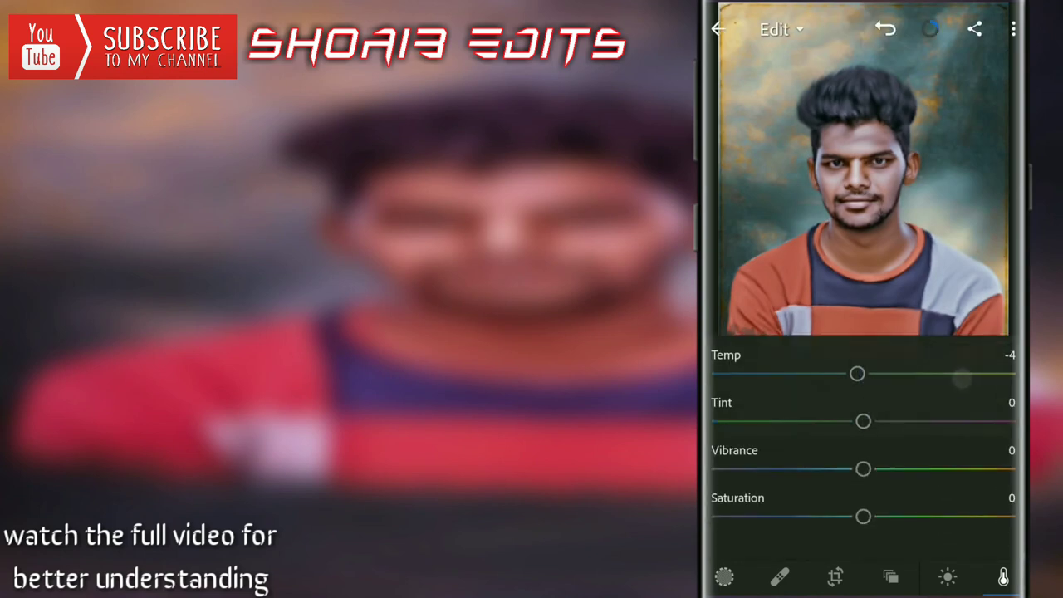
pyautogui.moveTo(863, 516); pyautogui.dragTo(883, 516)
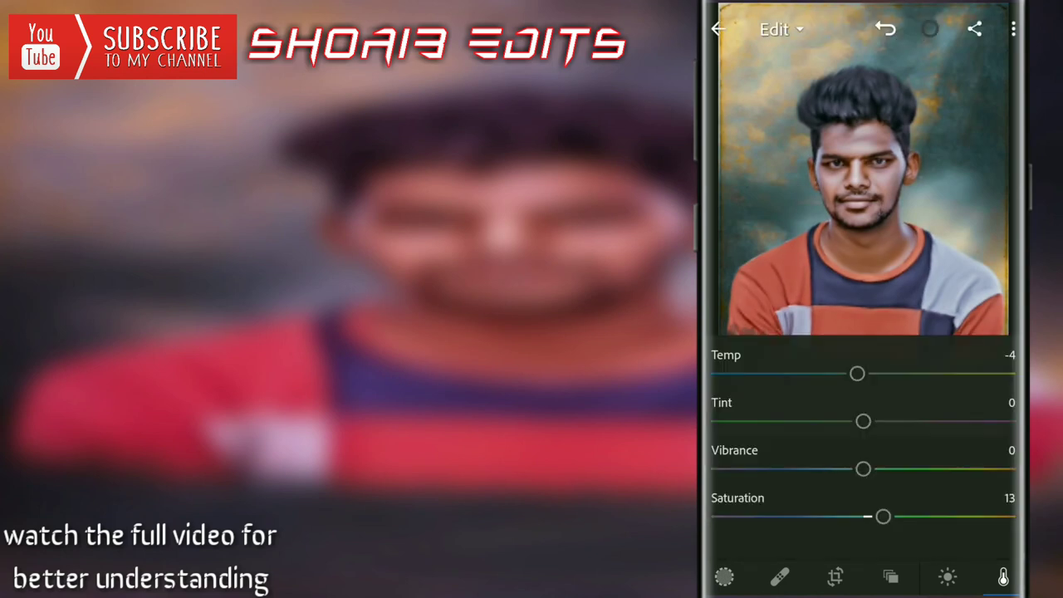
pyautogui.moveTo(863, 468); pyautogui.dragTo(877, 469)
pyautogui.moveTo(863, 421); pyautogui.dragTo(875, 421)
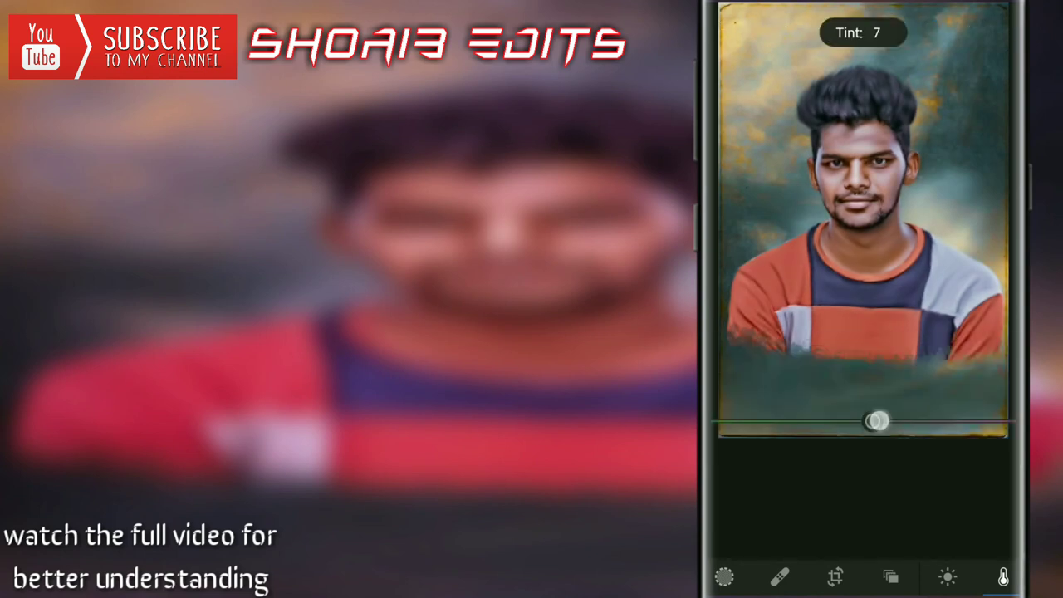
pyautogui.scroll(2, 864, 448)
# Step: Raise red saturation and luminance; boost orange saturation and darken orange to -15
pyautogui.click(982, 359)
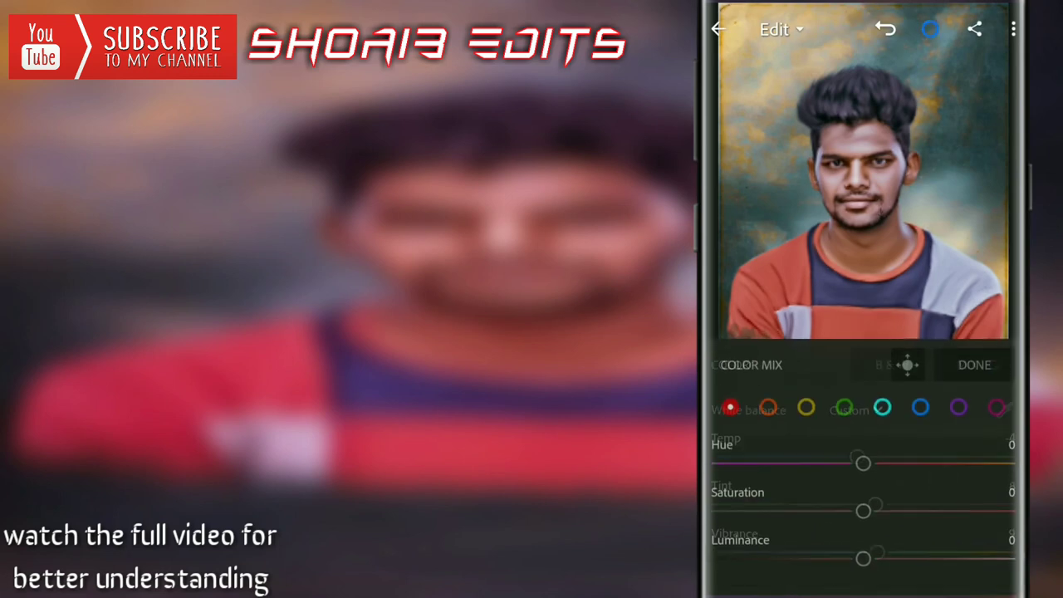
pyautogui.moveTo(867, 516); pyautogui.dragTo(874, 515)
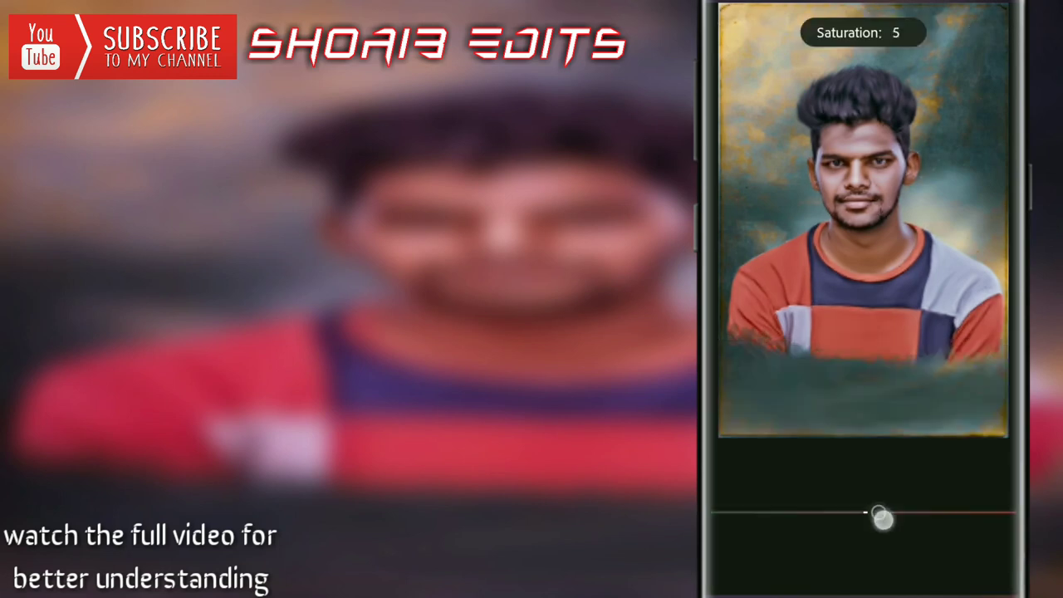
pyautogui.moveTo(863, 560)
pyautogui.mouseDown()
pyautogui.moveTo(902, 563)
pyautogui.moveTo(888, 562)
pyautogui.mouseUp()
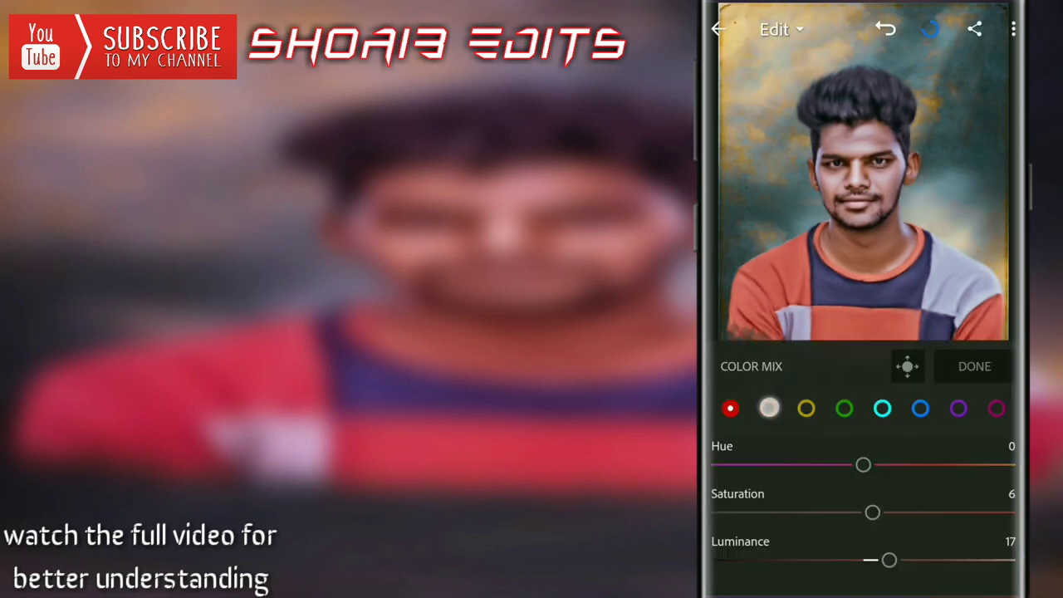
pyautogui.click(769, 407)
pyautogui.moveTo(864, 512); pyautogui.dragTo(930, 519)
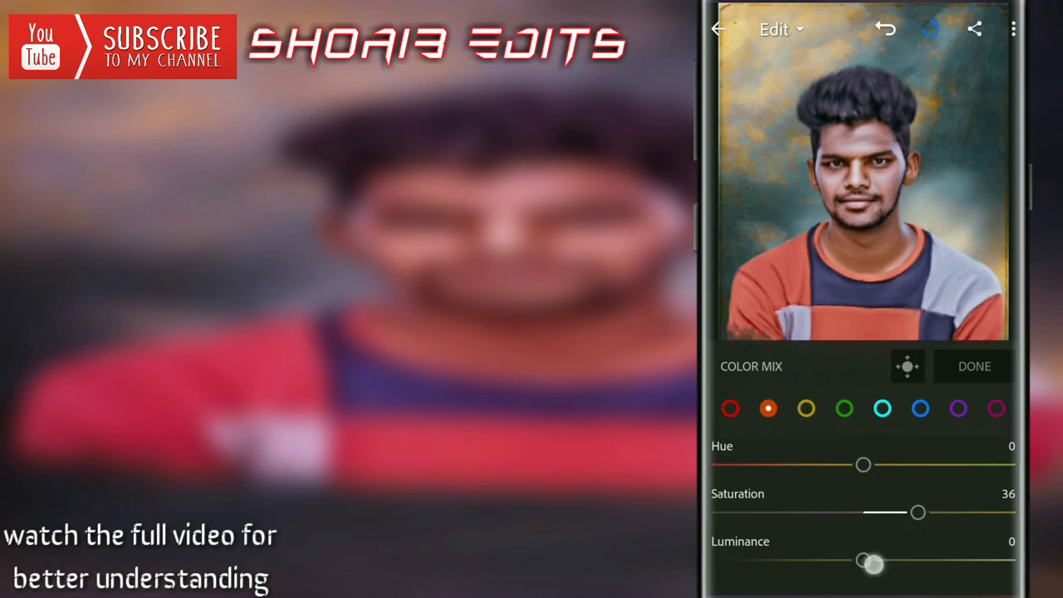
pyautogui.moveTo(873, 564); pyautogui.dragTo(843, 561)
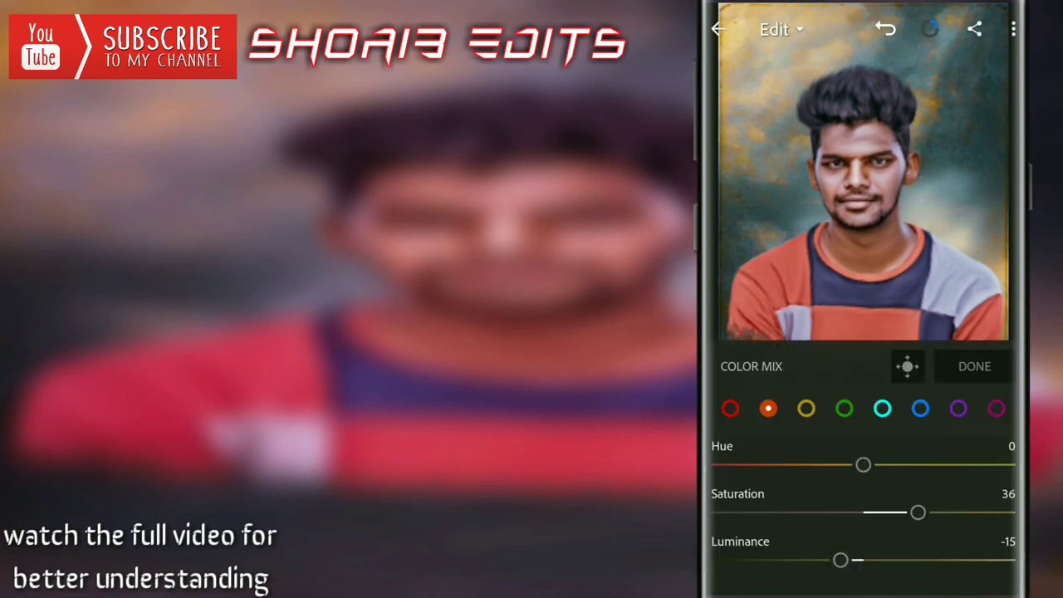
# Step: Set yellow saturation 15, green saturation 14 with luminance -16, and adjust aqua
pyautogui.click(813, 391)
pyautogui.moveTo(864, 513); pyautogui.dragTo(902, 517)
pyautogui.moveTo(861, 560)
pyautogui.mouseDown()
pyautogui.moveTo(831, 573)
pyautogui.moveTo(847, 563)
pyautogui.moveTo(908, 563)
pyautogui.moveTo(830, 561)
pyautogui.moveTo(923, 560)
pyautogui.mouseUp()
pyautogui.click(844, 408)
pyautogui.moveTo(863, 512)
pyautogui.mouseDown()
pyautogui.moveTo(914, 517)
pyautogui.moveTo(885, 513)
pyautogui.mouseUp()
pyautogui.moveTo(864, 560); pyautogui.dragTo(839, 560)
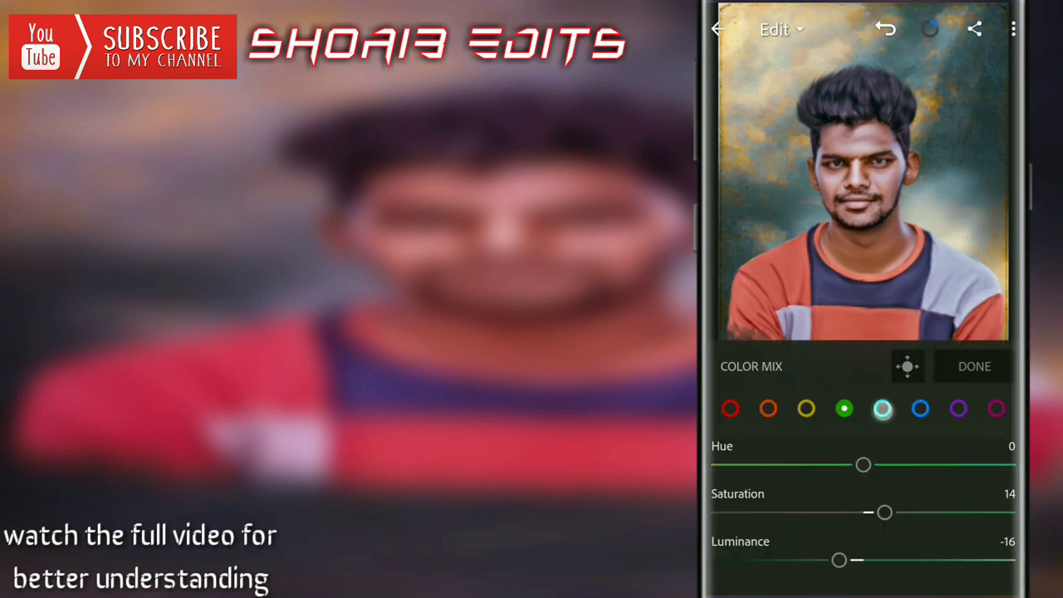
pyautogui.click(882, 408)
pyautogui.moveTo(885, 515); pyautogui.dragTo(894, 515)
pyautogui.moveTo(857, 560); pyautogui.dragTo(835, 560)
# Step: Brighten blues to 24, adjust purple, set magenta to 17/-22, and compare with Before
pyautogui.click(920, 406)
pyautogui.moveTo(886, 512)
pyautogui.mouseDown()
pyautogui.moveTo(912, 524)
pyautogui.moveTo(894, 512)
pyautogui.mouseUp()
pyautogui.moveTo(862, 560); pyautogui.dragTo(899, 560)
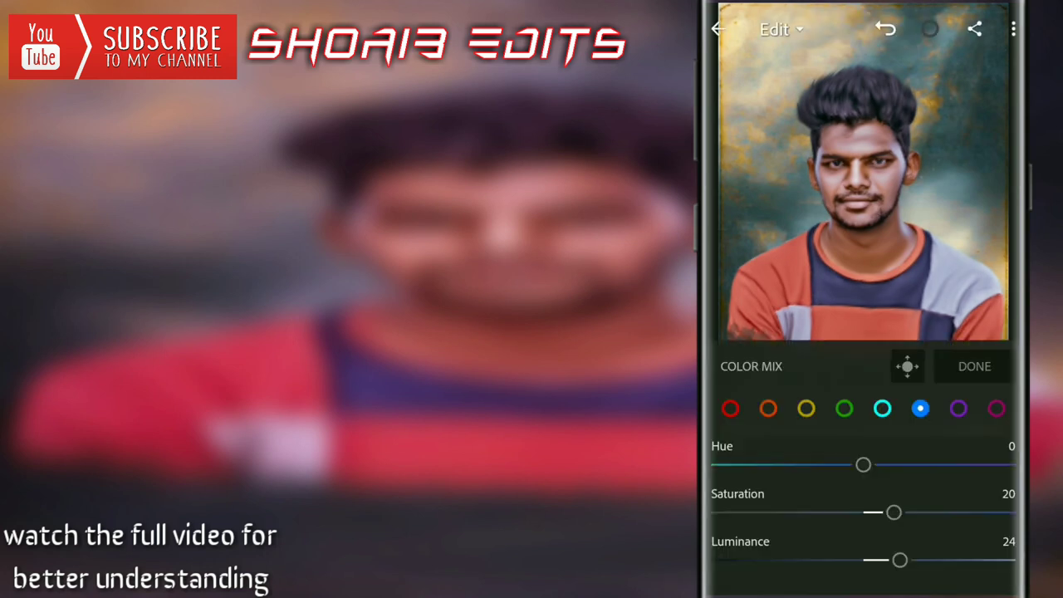
pyautogui.click(959, 407)
pyautogui.moveTo(861, 513); pyautogui.dragTo(880, 512)
pyautogui.moveTo(866, 560)
pyautogui.mouseDown()
pyautogui.moveTo(904, 561)
pyautogui.moveTo(830, 560)
pyautogui.moveTo(911, 560)
pyautogui.mouseUp()
pyautogui.click(996, 408)
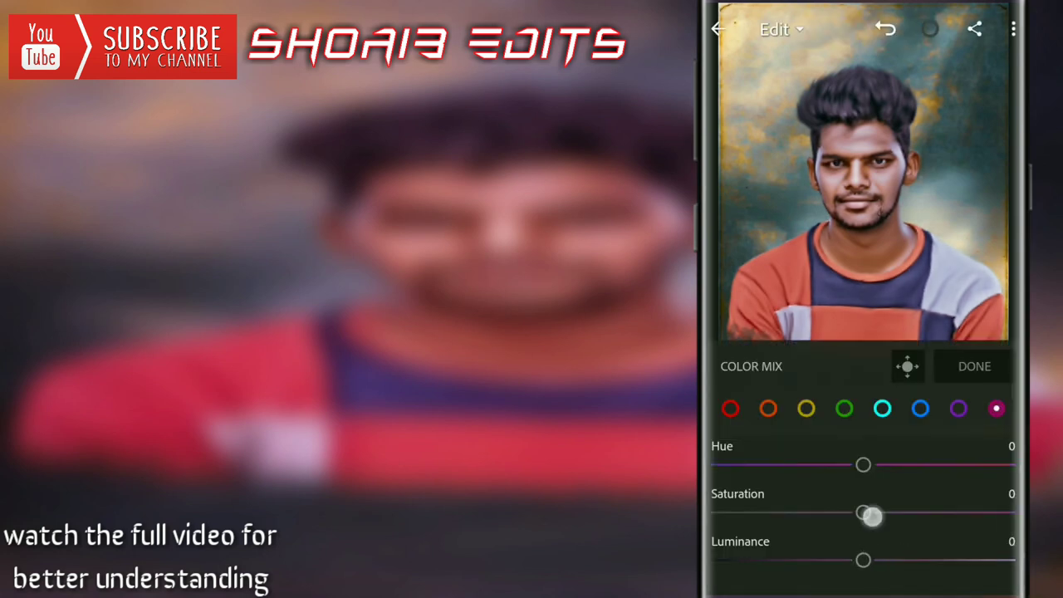
pyautogui.moveTo(863, 512); pyautogui.dragTo(888, 513)
pyautogui.moveTo(862, 560); pyautogui.dragTo(829, 559)
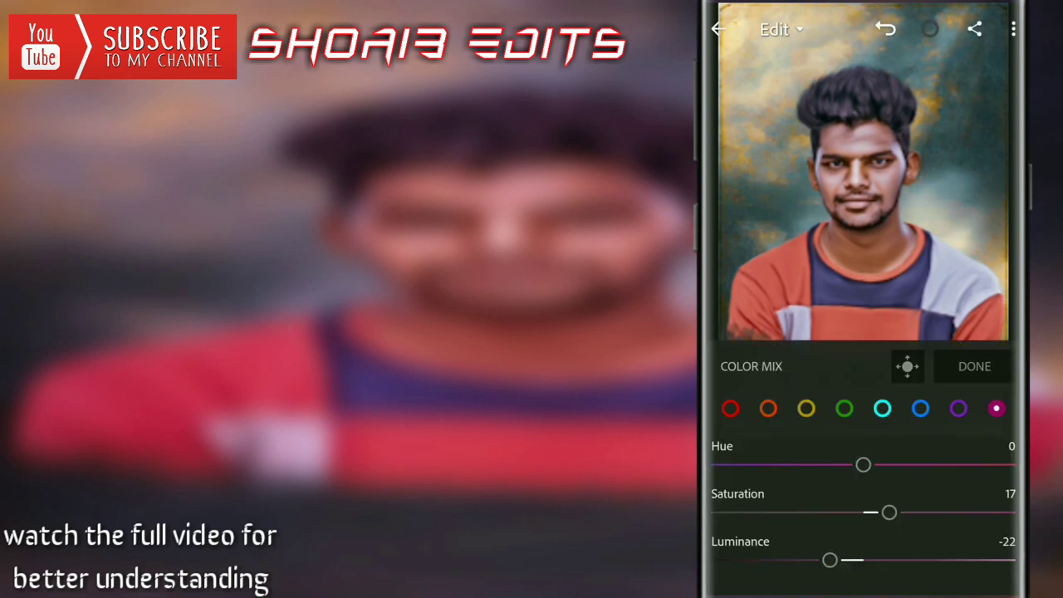
pyautogui.click(996, 281)
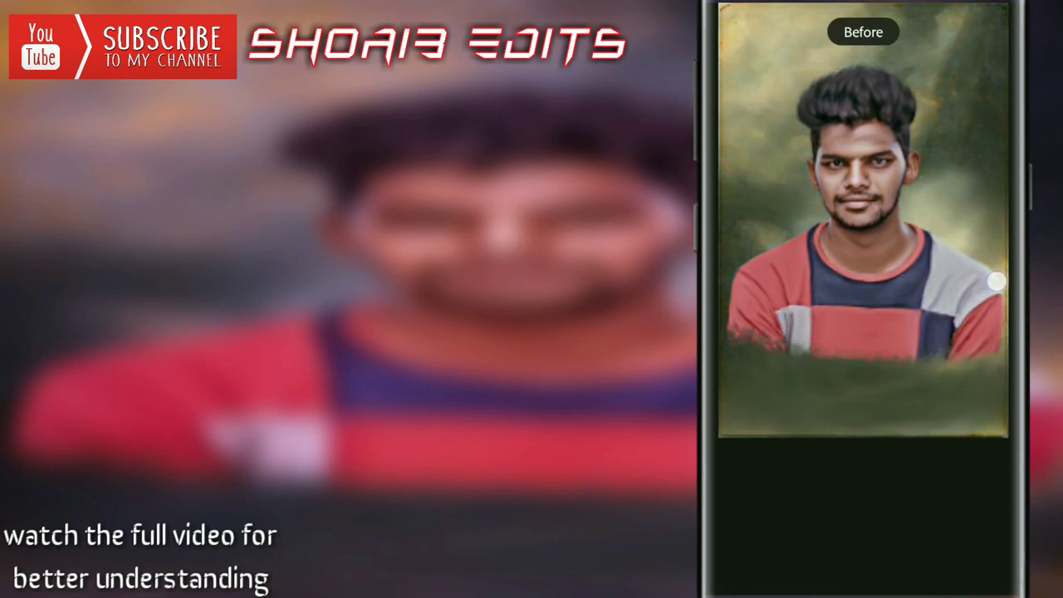
# Step: Refine yellow, set orange to 36/17 and red to 25/17 saturation/luminance, then finish
pyautogui.click(806, 408)
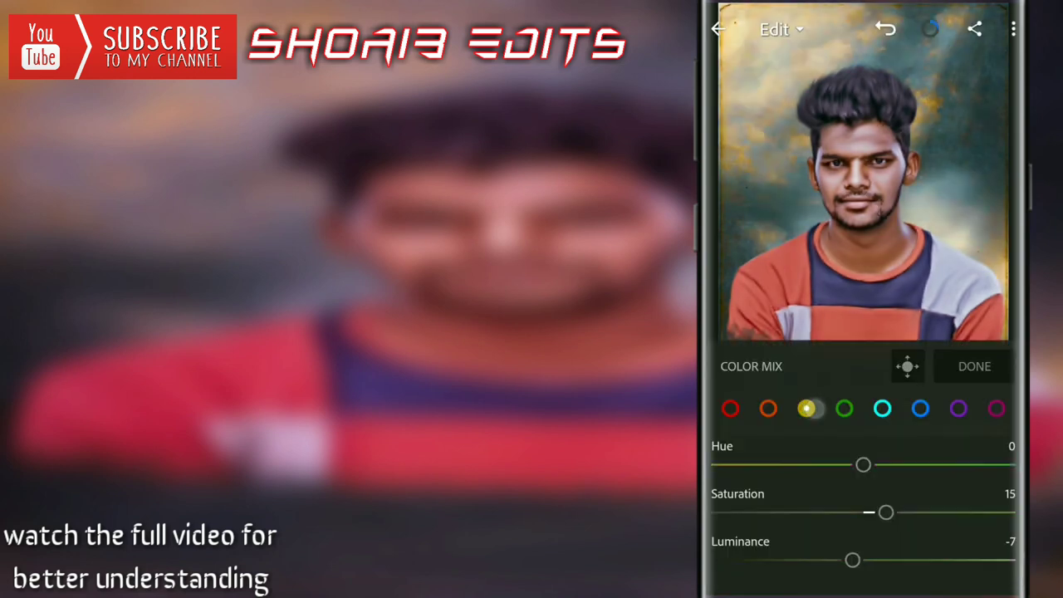
pyautogui.moveTo(852, 560); pyautogui.dragTo(922, 559)
pyautogui.moveTo(886, 512); pyautogui.dragTo(831, 512)
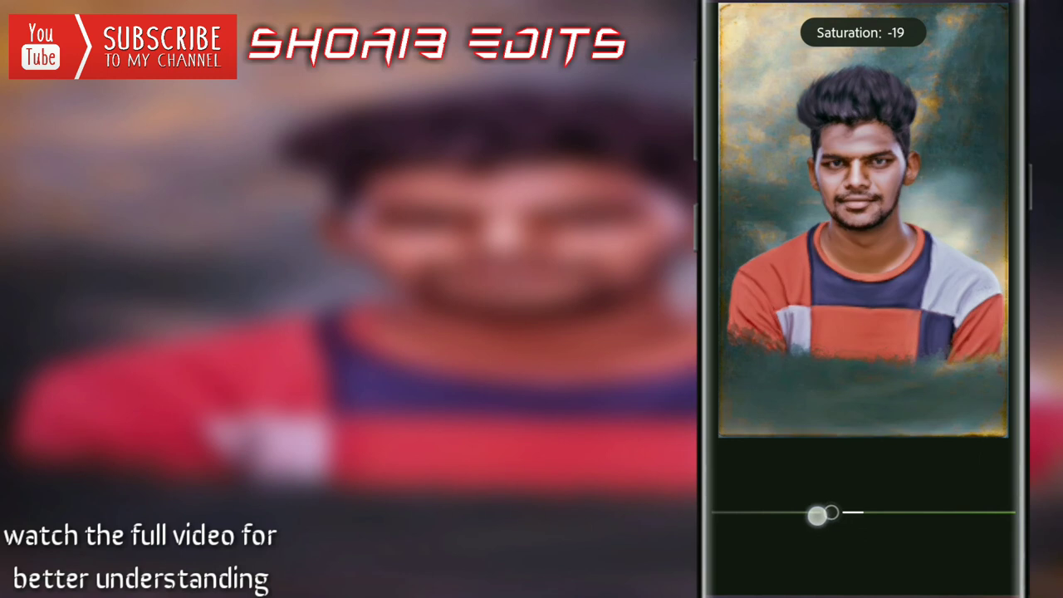
pyautogui.moveTo(923, 559); pyautogui.dragTo(822, 560)
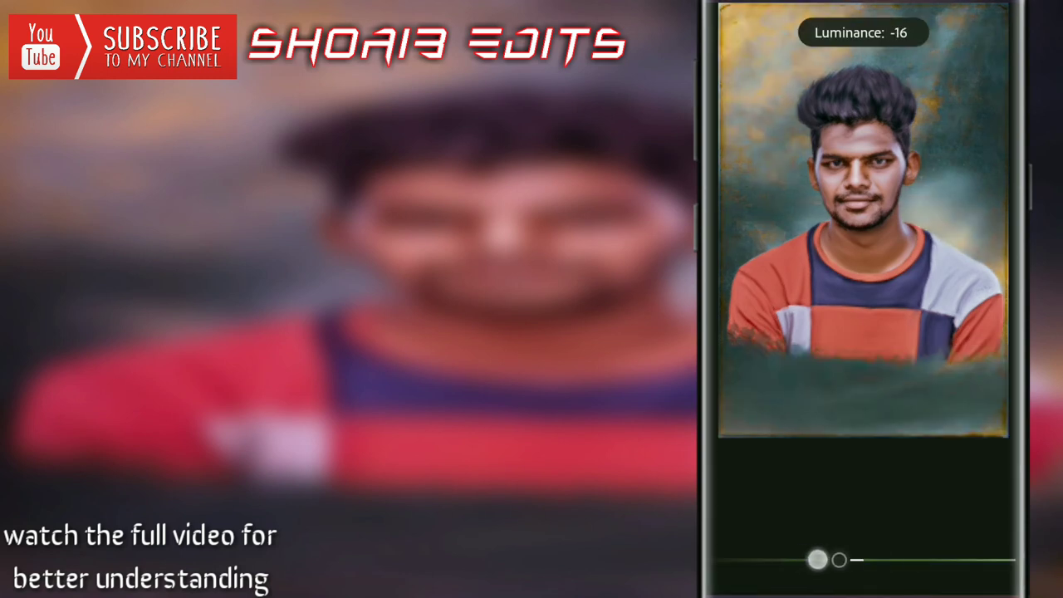
pyautogui.moveTo(831, 512); pyautogui.dragTo(916, 512)
pyautogui.click(768, 408)
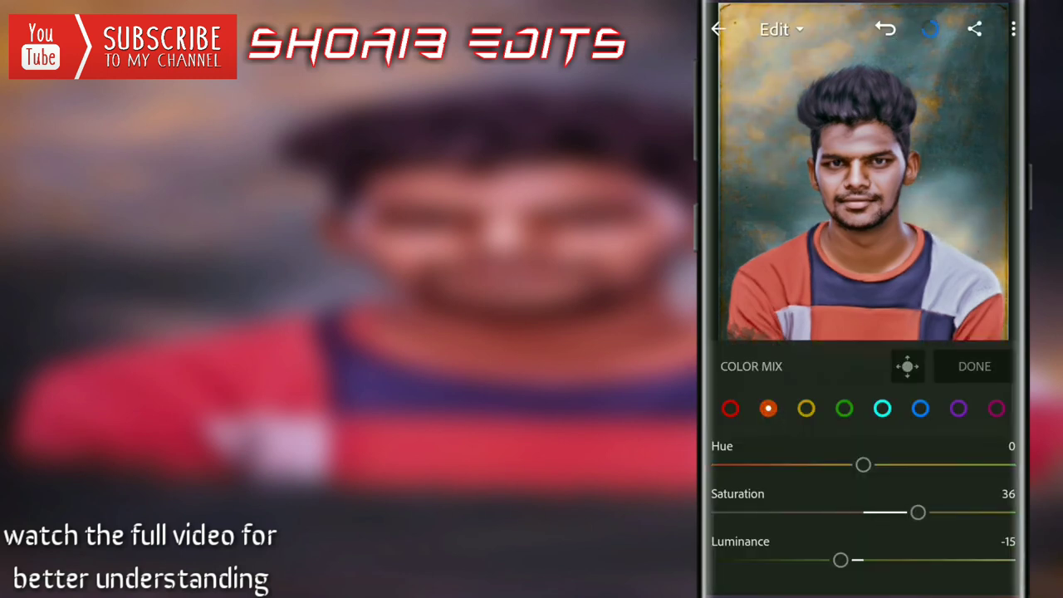
pyautogui.moveTo(840, 560)
pyautogui.mouseDown()
pyautogui.moveTo(889, 560)
pyautogui.moveTo(843, 559)
pyautogui.mouseUp()
pyautogui.moveTo(906, 526)
pyautogui.mouseDown()
pyautogui.moveTo(890, 525)
pyautogui.moveTo(911, 515)
pyautogui.mouseUp()
pyautogui.click(730, 408)
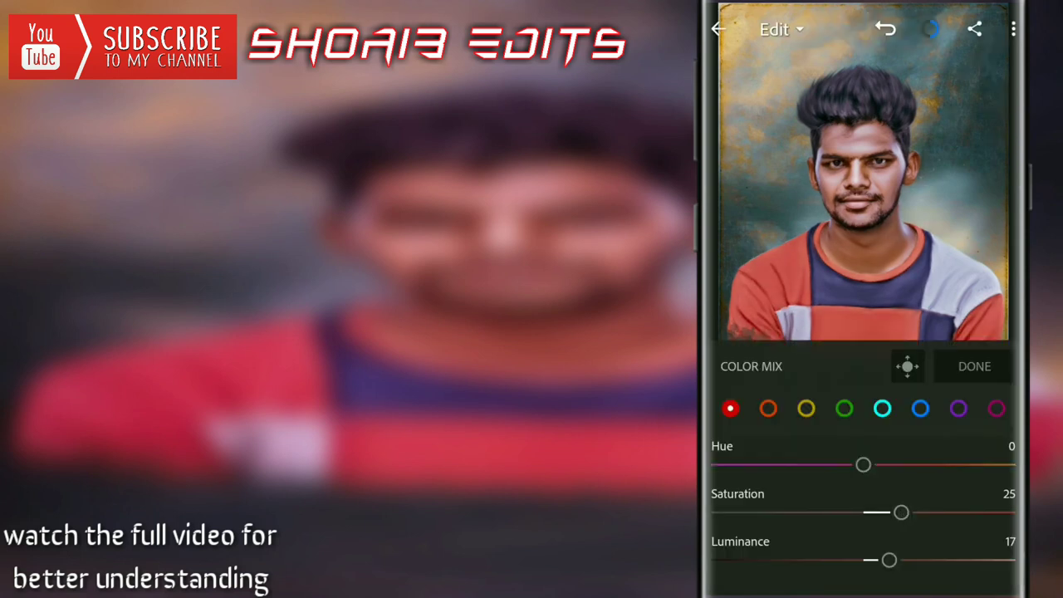
pyautogui.moveTo(889, 554); pyautogui.dragTo(889, 559)
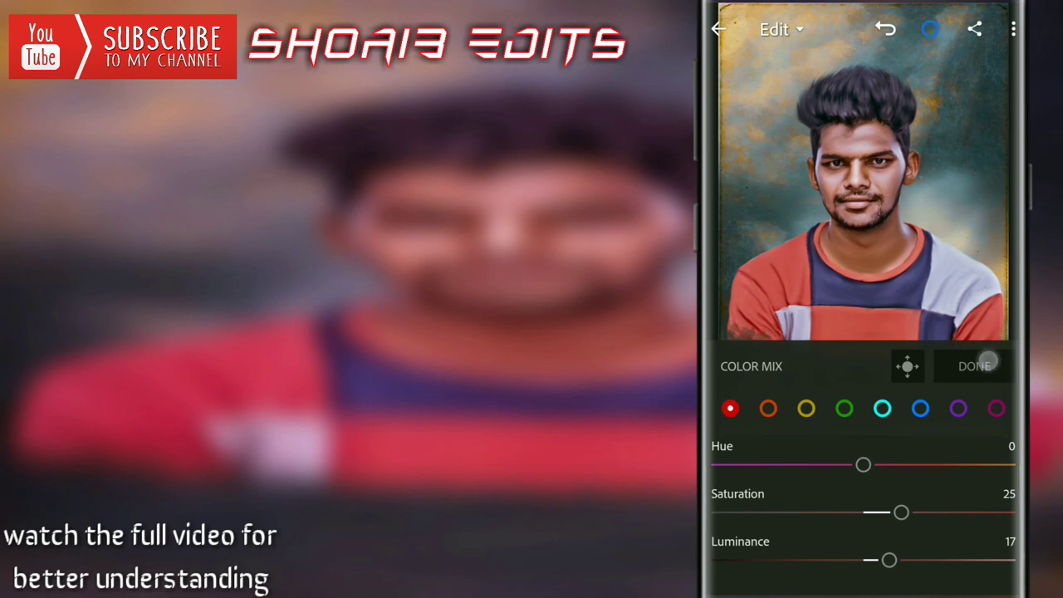
pyautogui.click(988, 361)
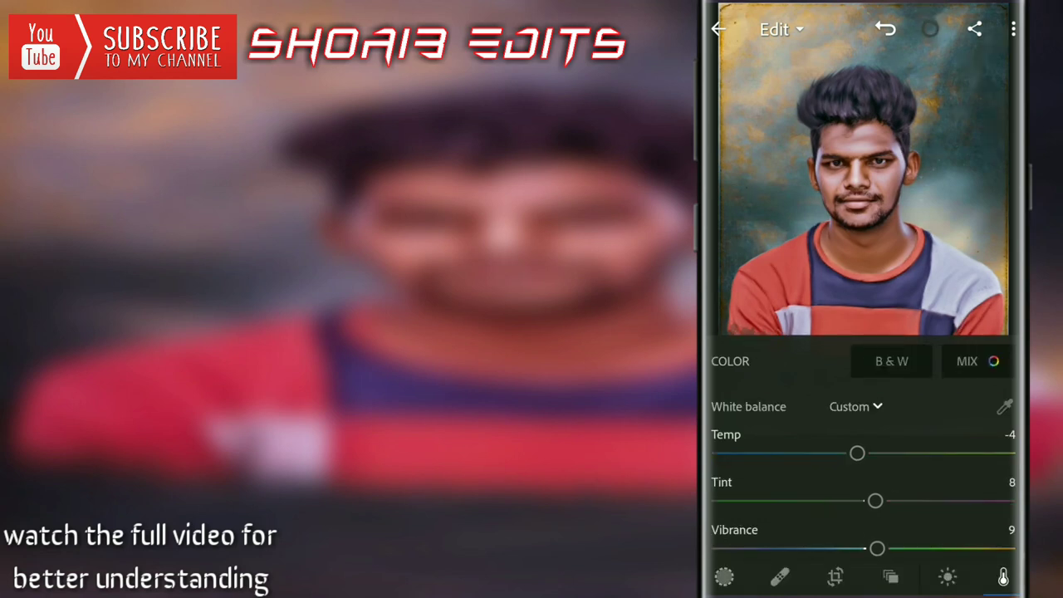
# Step: Nudge the red, green and blue tone curve midpoints slightly to cool the portrait
pyautogui.click(947, 576)
pyautogui.click(964, 360)
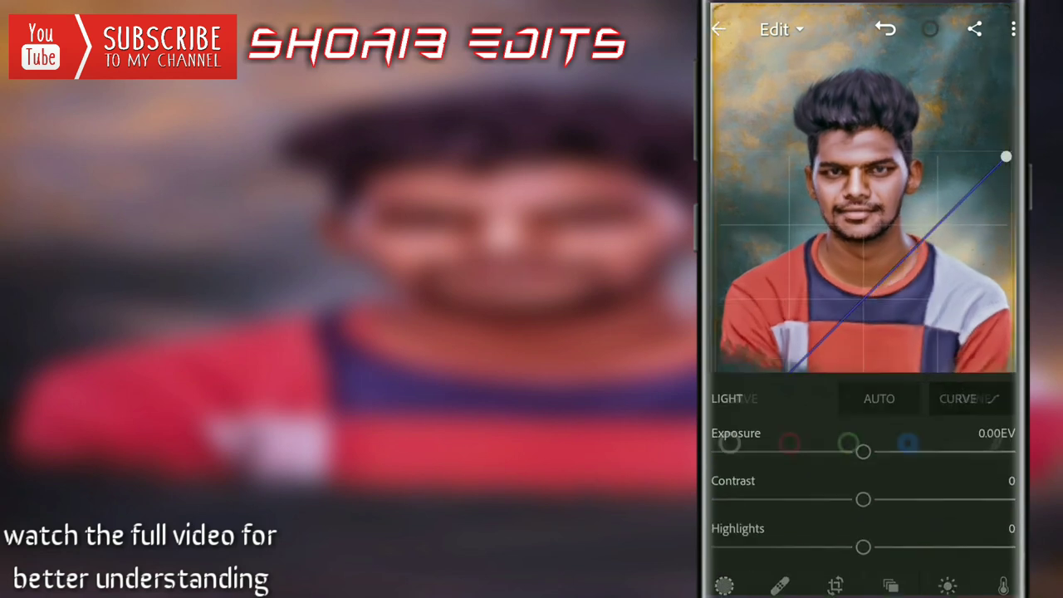
pyautogui.click(788, 557)
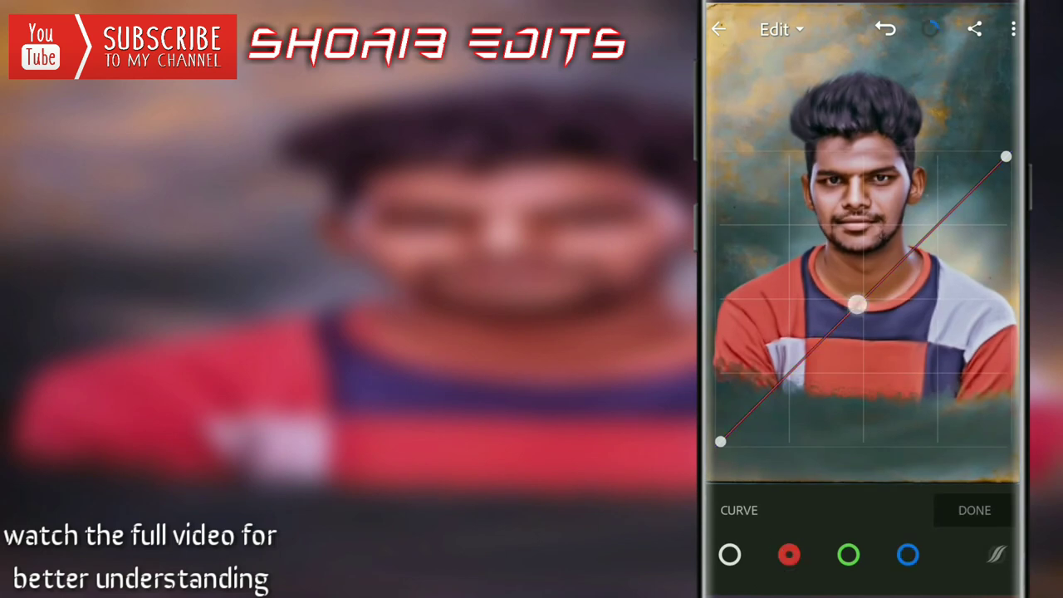
pyautogui.moveTo(857, 304); pyautogui.dragTo(867, 292)
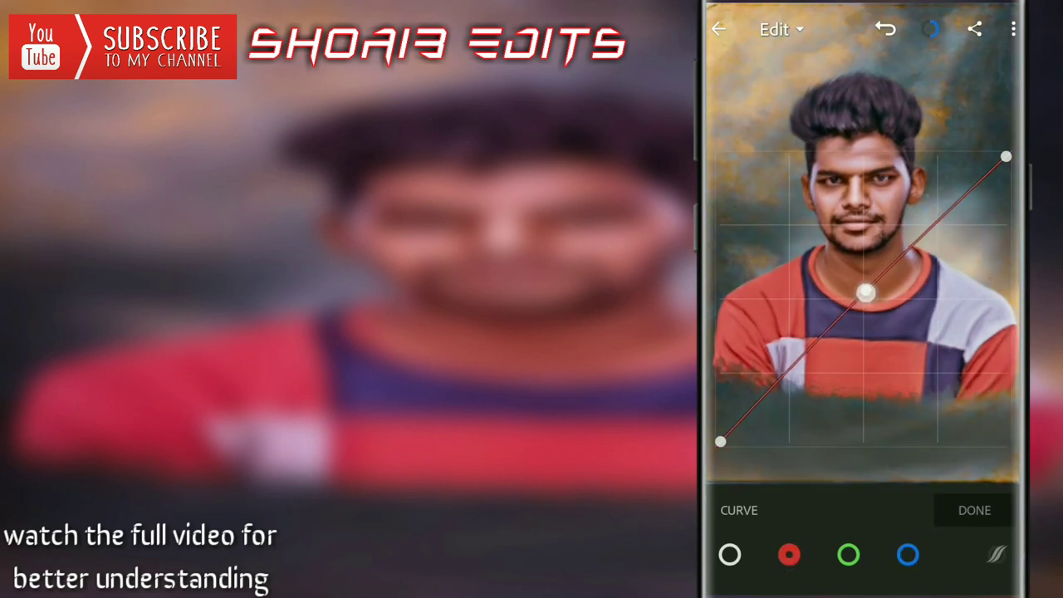
pyautogui.click(848, 555)
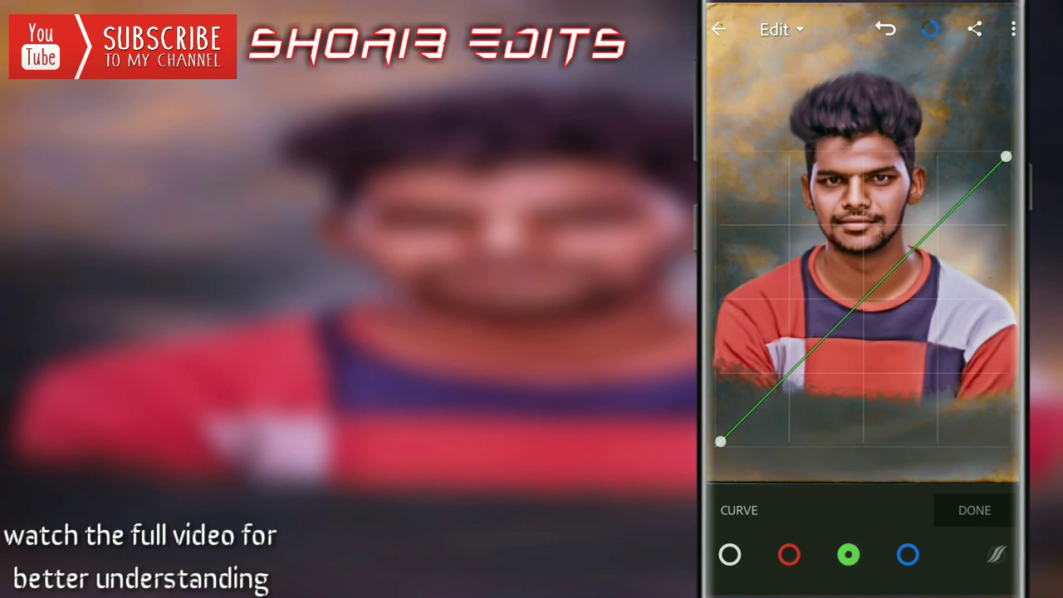
pyautogui.moveTo(869, 294); pyautogui.dragTo(875, 297)
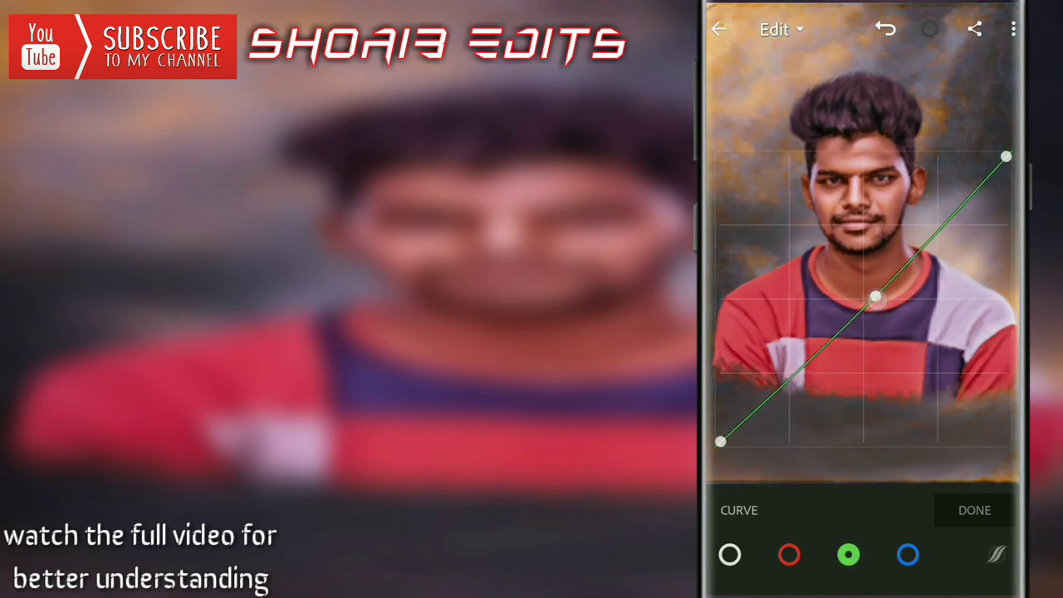
pyautogui.click(907, 555)
pyautogui.moveTo(861, 302)
pyautogui.mouseDown()
pyautogui.moveTo(856, 293)
pyautogui.moveTo(866, 294)
pyautogui.mouseUp()
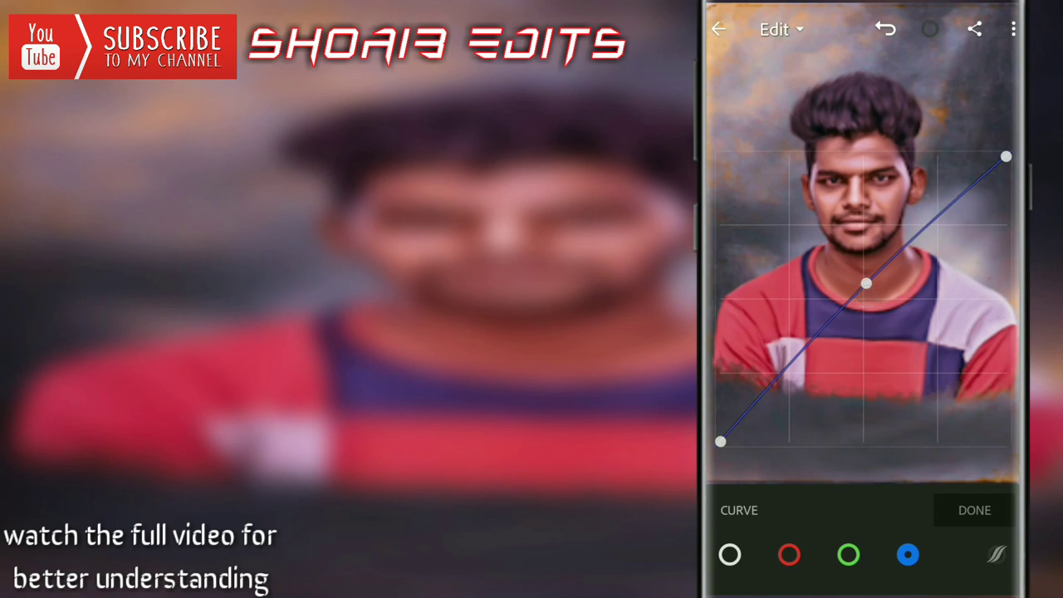
pyautogui.click(975, 510)
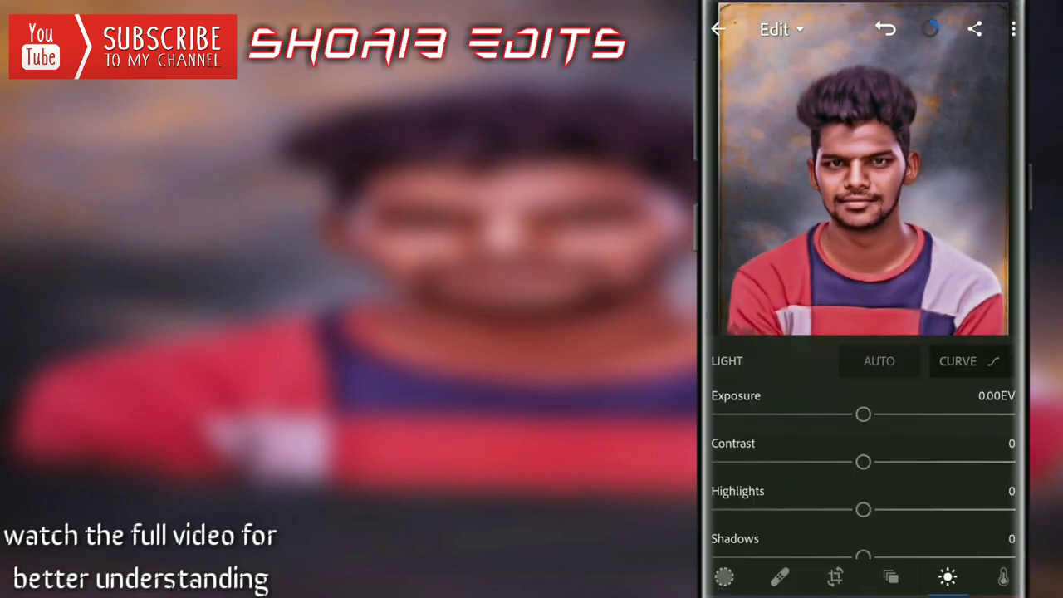
# Step: Set Light to Contrast 6, Highlights -9, Shadows -7, Whites 10 and Blacks 14
pyautogui.moveTo(865, 466); pyautogui.dragTo(872, 462)
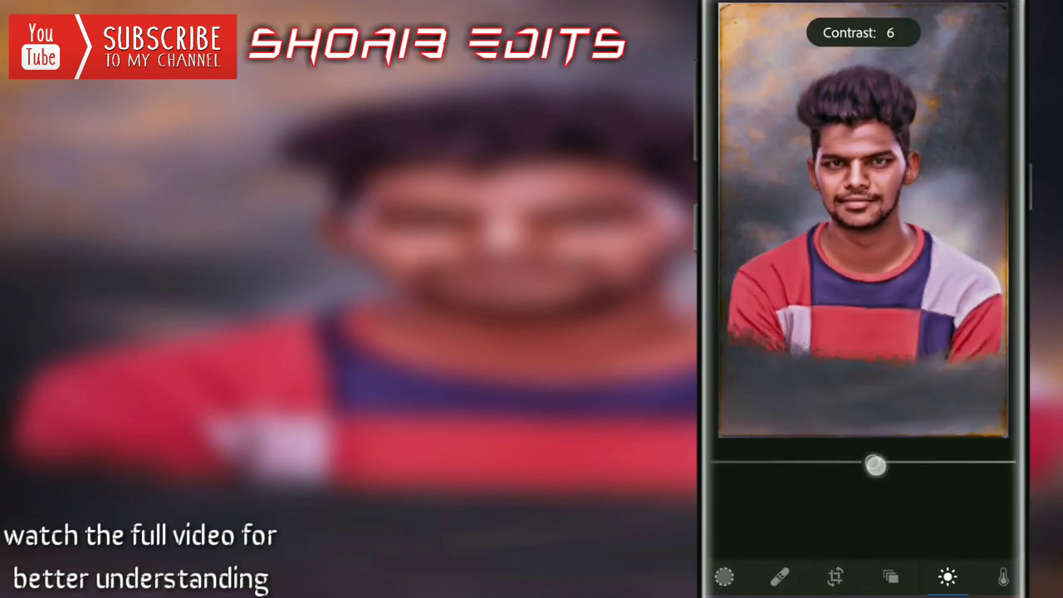
pyautogui.moveTo(914, 501); pyautogui.dragTo(947, 391)
pyautogui.moveTo(864, 432); pyautogui.dragTo(850, 433)
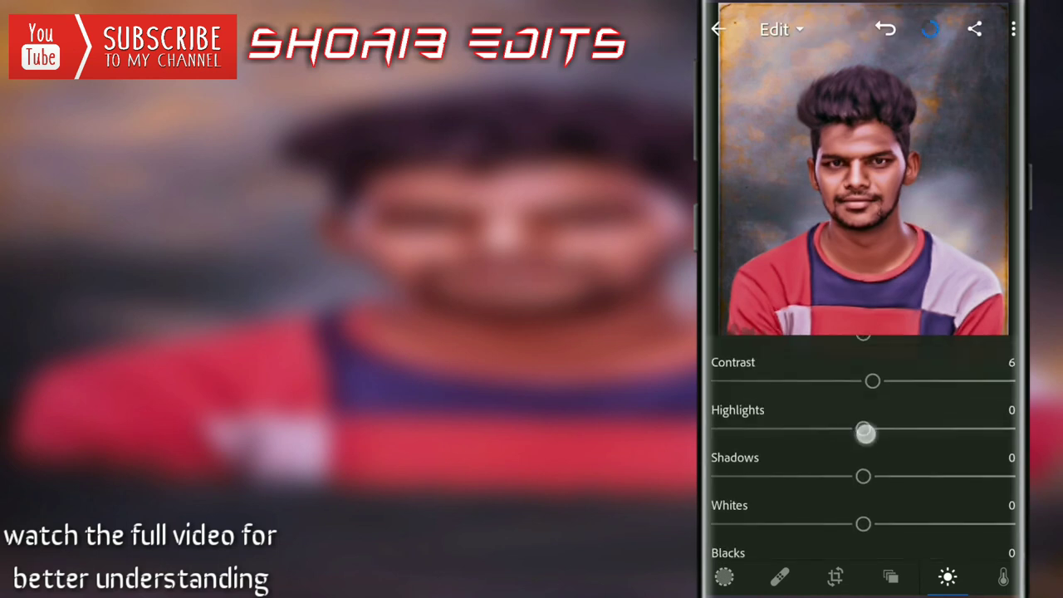
pyautogui.moveTo(919, 443); pyautogui.dragTo(937, 402)
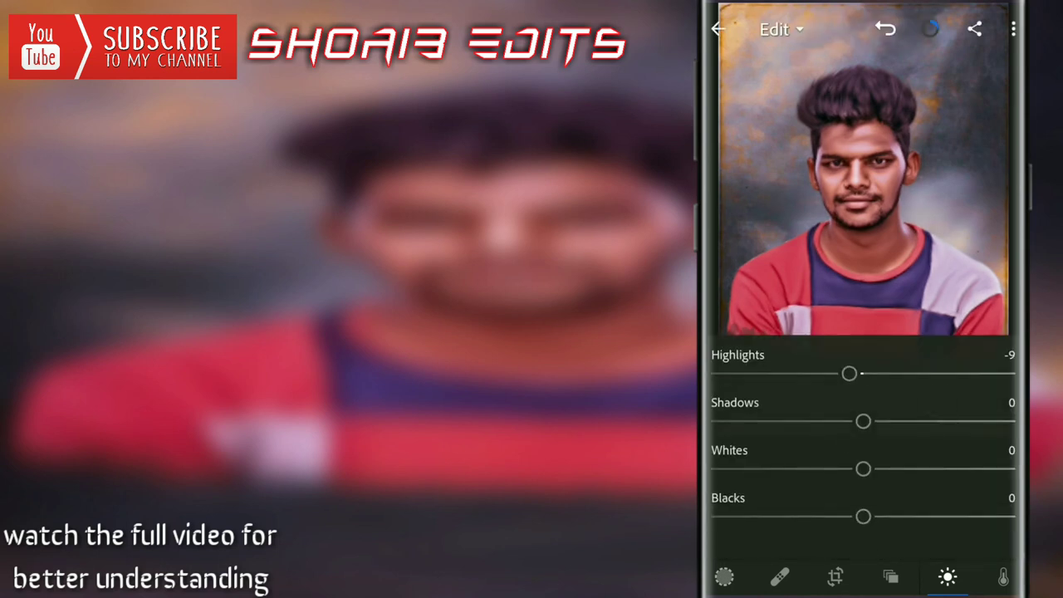
pyautogui.moveTo(869, 421); pyautogui.dragTo(854, 425)
pyautogui.moveTo(863, 469); pyautogui.dragTo(878, 470)
pyautogui.moveTo(864, 515); pyautogui.dragTo(911, 524)
pyautogui.moveTo(902, 572); pyautogui.dragTo(796, 584)
# Step: Set Effects Clarity to 31 and Dehaze to 7
pyautogui.click(922, 570)
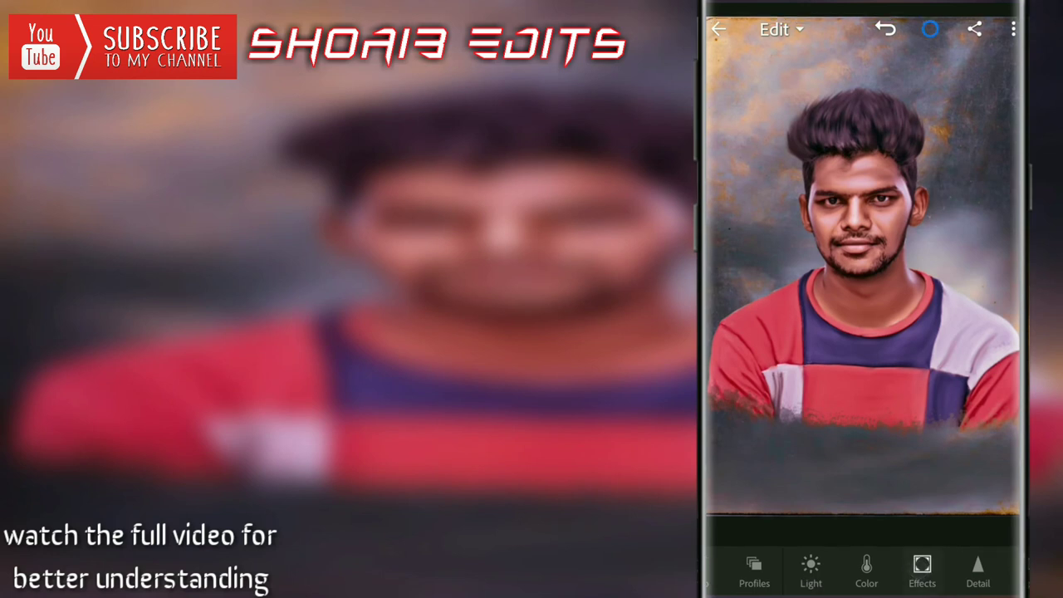
pyautogui.moveTo(863, 414)
pyautogui.mouseDown()
pyautogui.moveTo(907, 423)
pyautogui.moveTo(897, 425)
pyautogui.mouseUp()
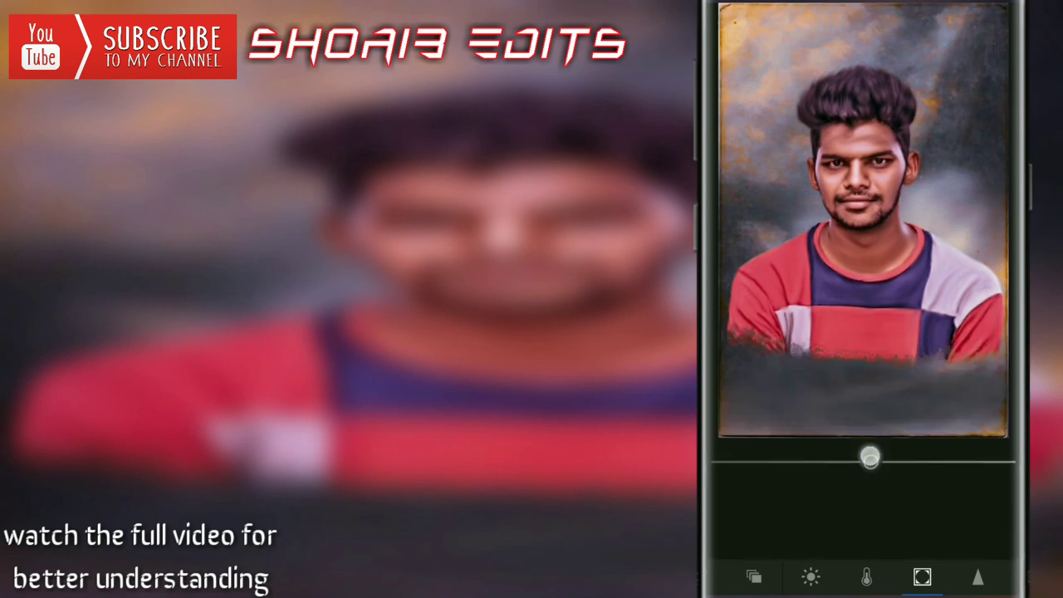
pyautogui.moveTo(863, 461); pyautogui.dragTo(872, 456)
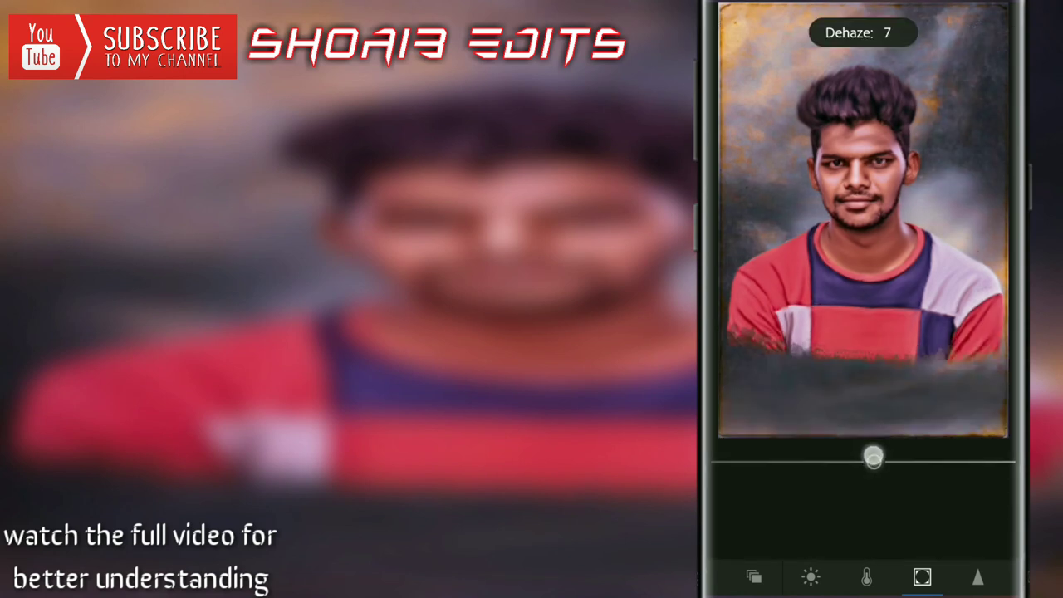
pyautogui.moveTo(933, 494); pyautogui.dragTo(961, 423)
# Step: Add a -22 Vignette with Midpoint 40, Feather 62 and Roundness -18
pyautogui.moveTo(860, 439); pyautogui.dragTo(825, 444)
pyautogui.moveTo(928, 461); pyautogui.dragTo(928, 356)
pyautogui.moveTo(865, 387); pyautogui.dragTo(831, 398)
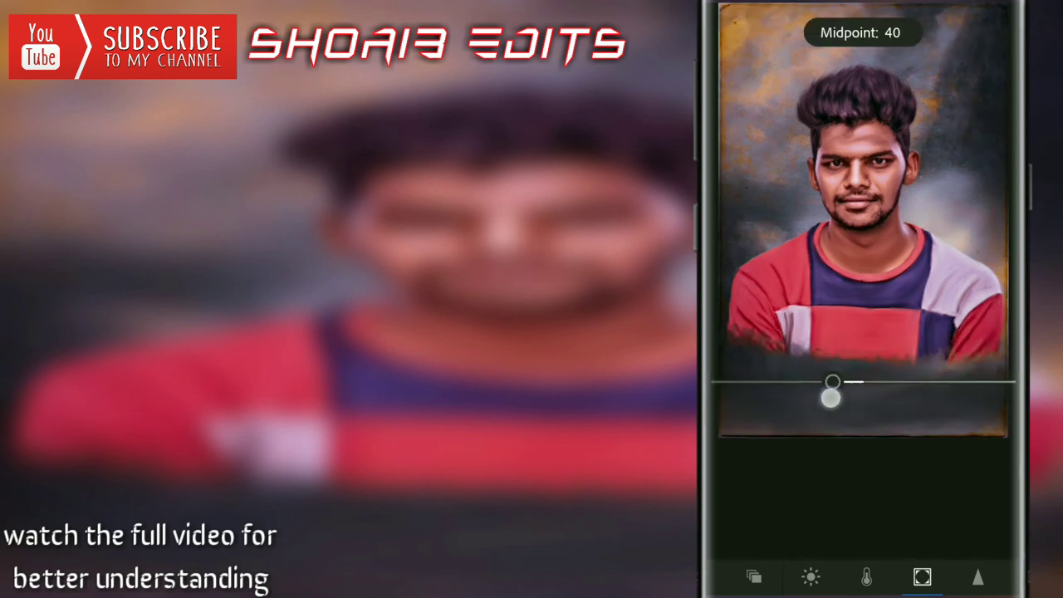
pyautogui.moveTo(938, 440); pyautogui.dragTo(938, 396)
pyautogui.moveTo(865, 384); pyautogui.dragTo(905, 398)
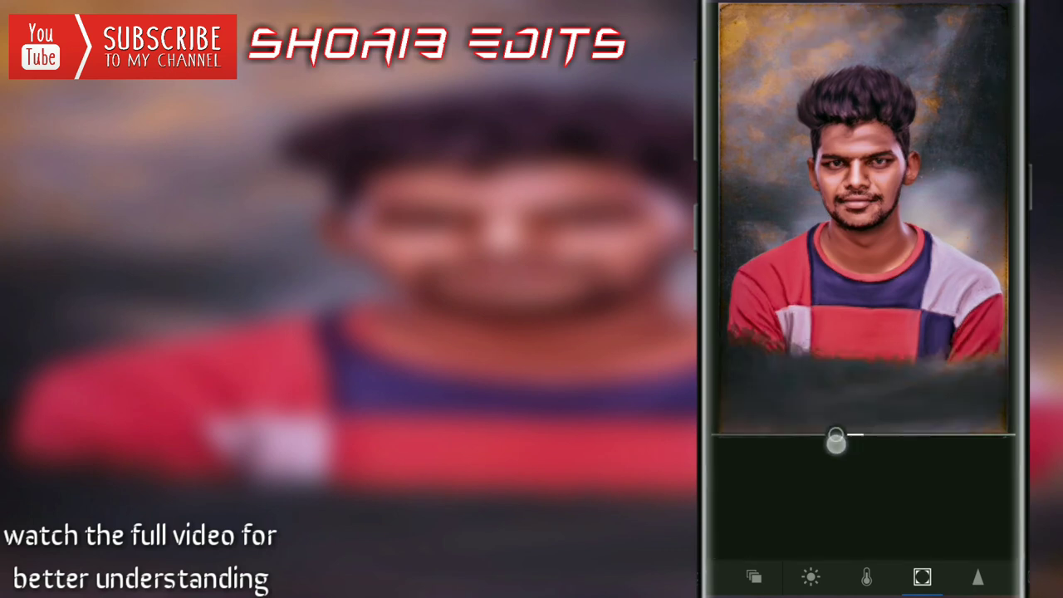
pyautogui.moveTo(837, 443); pyautogui.dragTo(836, 441)
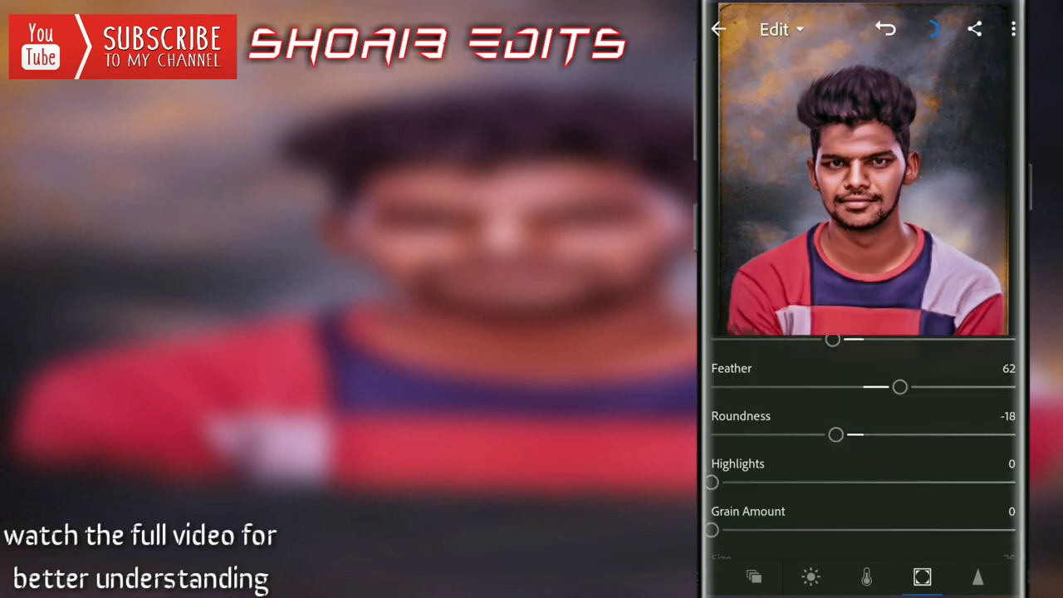
pyautogui.click(978, 576)
# Step: Set Detail Sharpening to 9 and Masking to 6
pyautogui.click(712, 414)
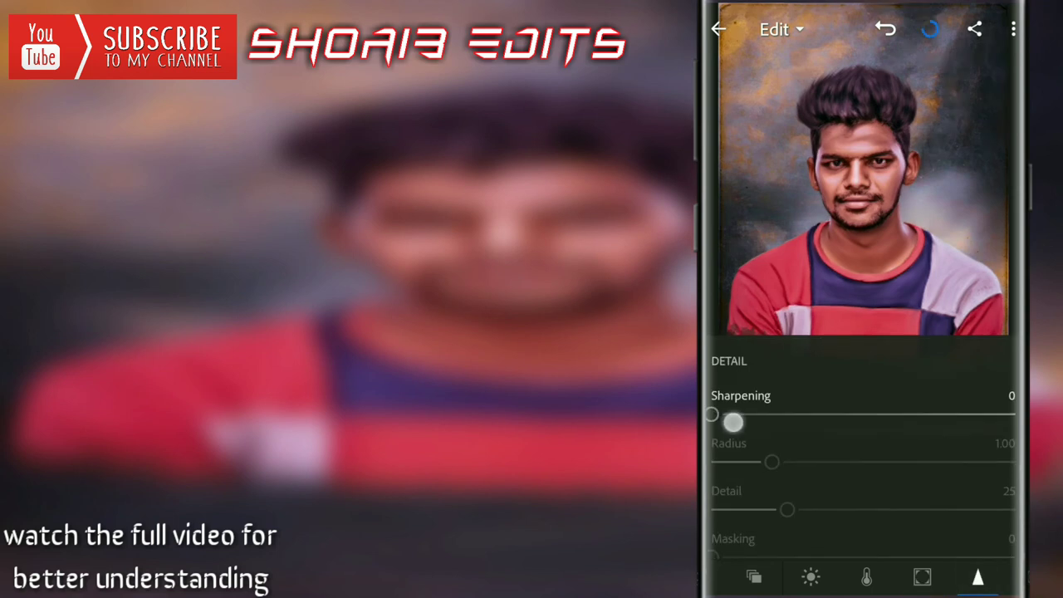
pyautogui.moveTo(712, 414); pyautogui.dragTo(744, 414)
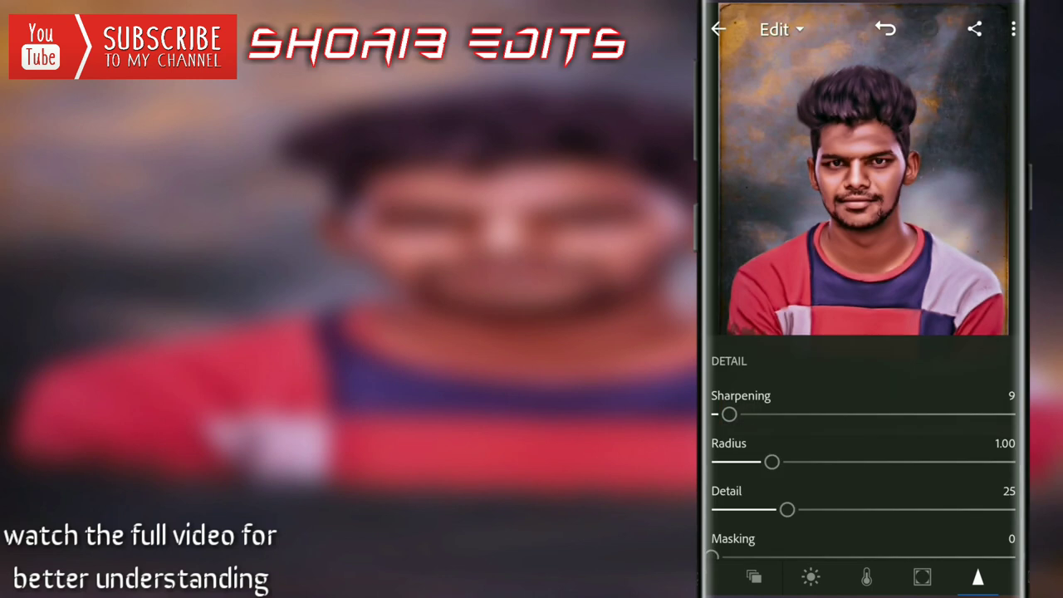
pyautogui.scroll(-3, 919, 408)
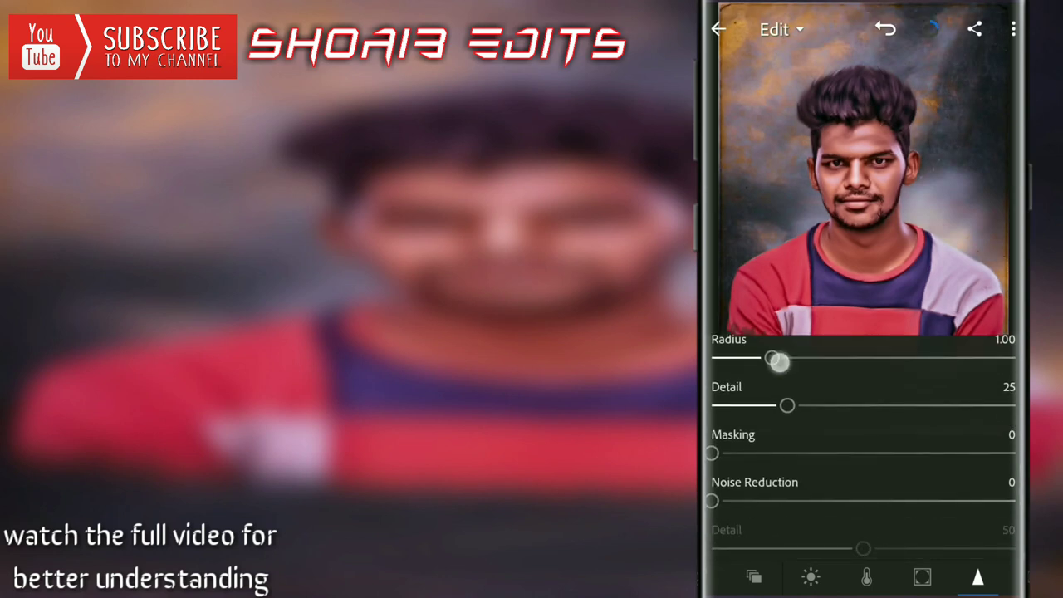
pyautogui.moveTo(776, 363)
pyautogui.mouseDown()
pyautogui.moveTo(859, 375)
pyautogui.moveTo(773, 387)
pyautogui.moveTo(810, 399)
pyautogui.mouseUp()
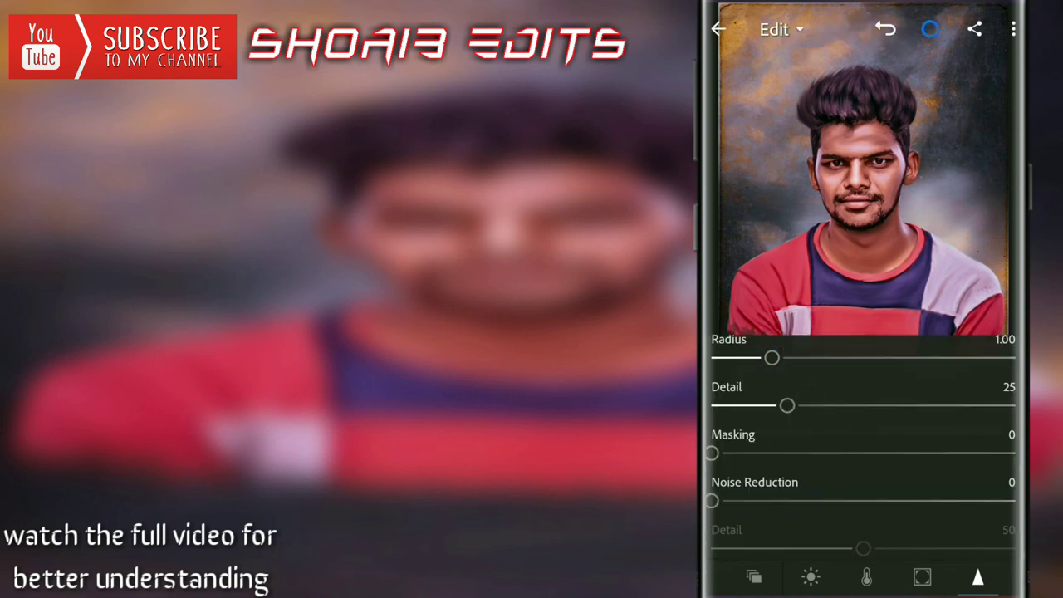
pyautogui.moveTo(902, 483); pyautogui.dragTo(933, 444)
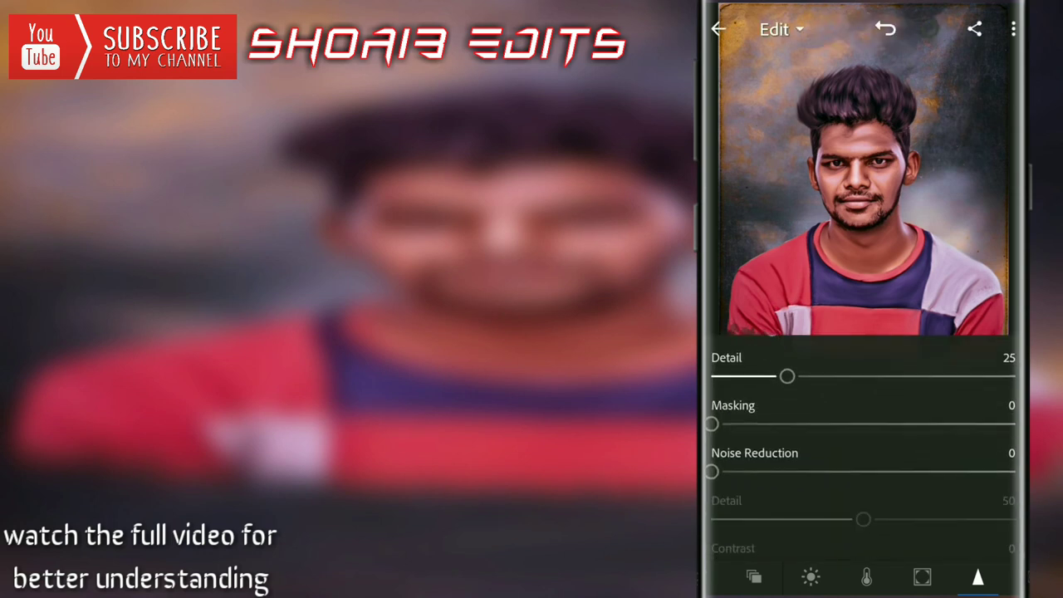
pyautogui.moveTo(722, 427); pyautogui.dragTo(740, 428)
# Step: Set Noise Reduction 8, its Contrast 13, and Color Noise Reduction 6
pyautogui.moveTo(889, 449); pyautogui.dragTo(890, 403)
pyautogui.moveTo(711, 423); pyautogui.dragTo(740, 427)
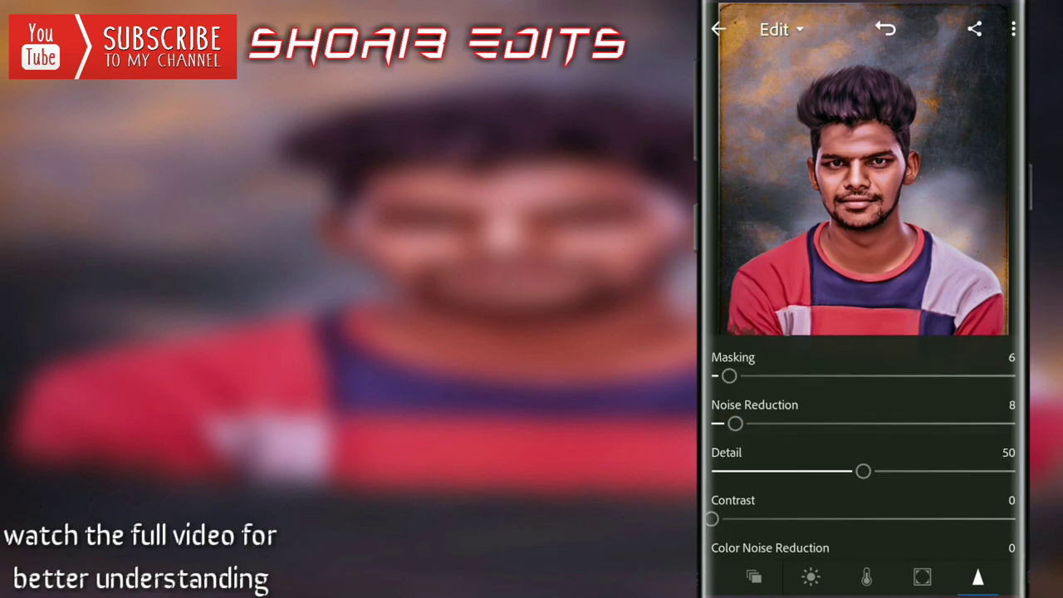
pyautogui.moveTo(888, 471); pyautogui.dragTo(888, 379)
pyautogui.moveTo(712, 426); pyautogui.dragTo(775, 428)
pyautogui.moveTo(910, 480); pyautogui.dragTo(923, 424)
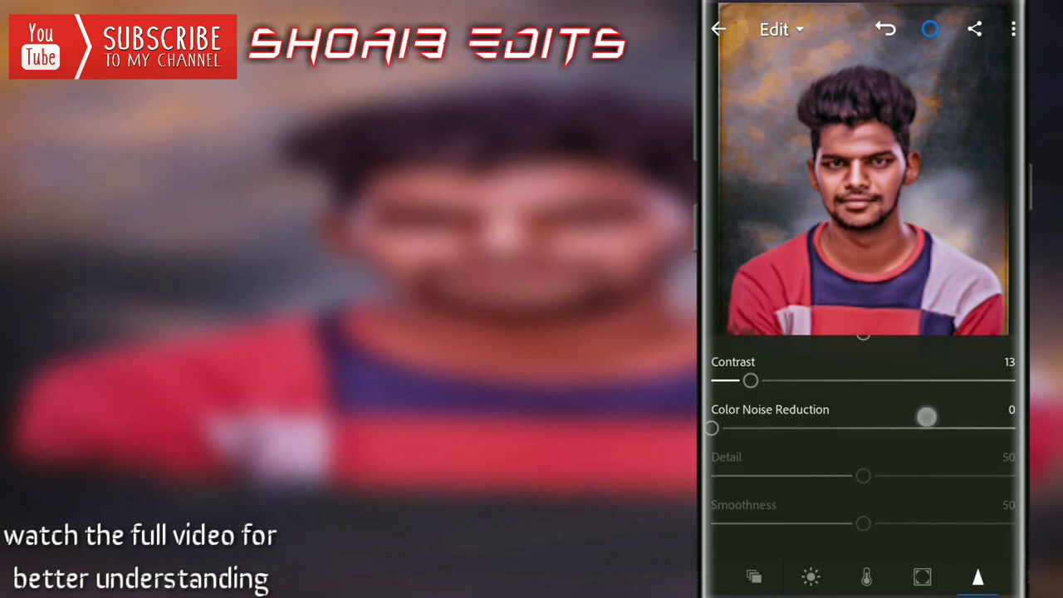
pyautogui.moveTo(730, 427); pyautogui.dragTo(755, 426)
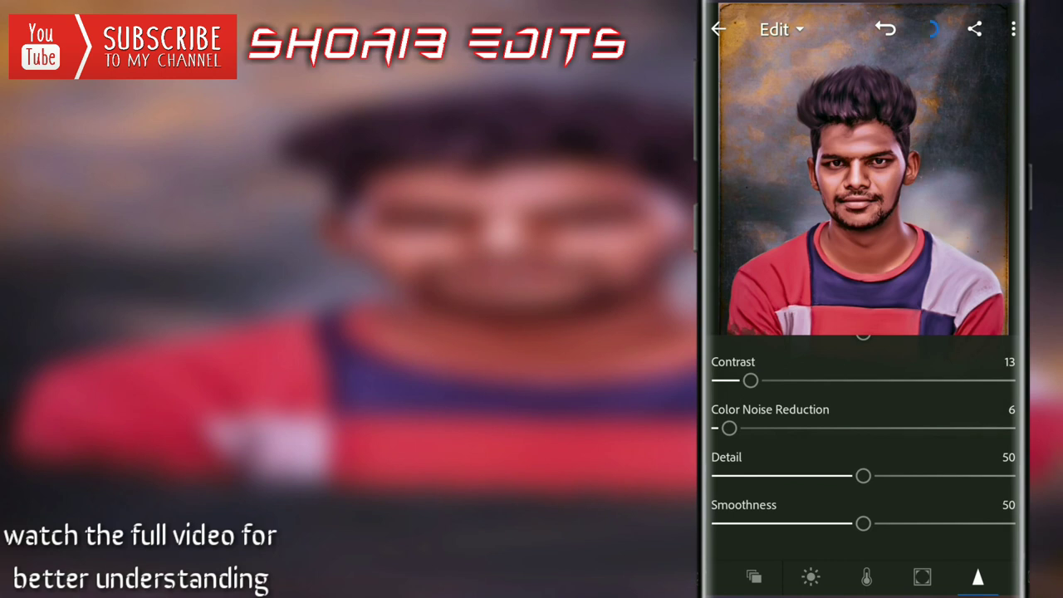
pyautogui.moveTo(919, 406); pyautogui.dragTo(919, 218)
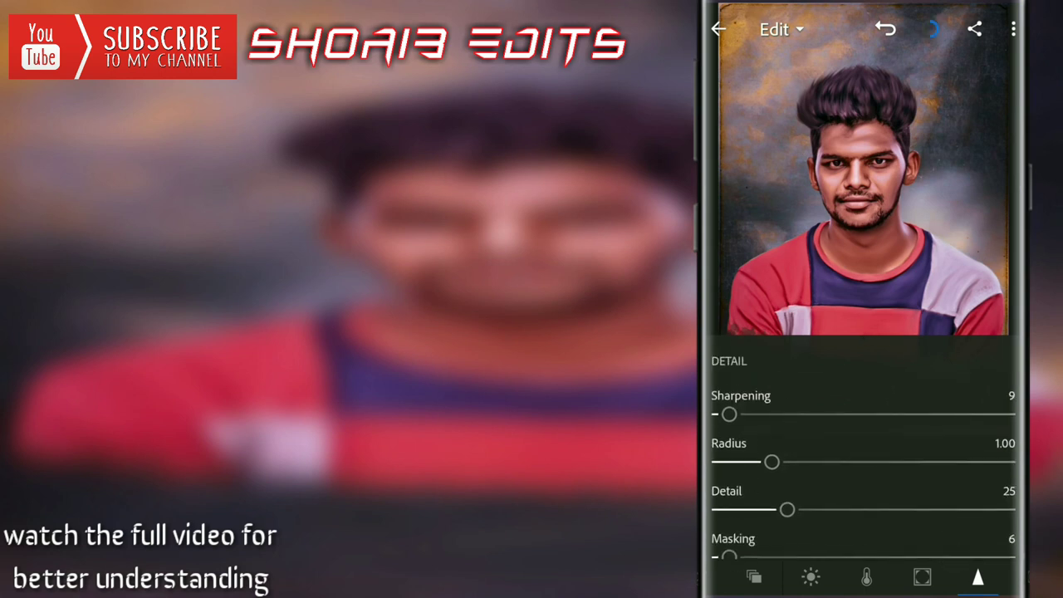